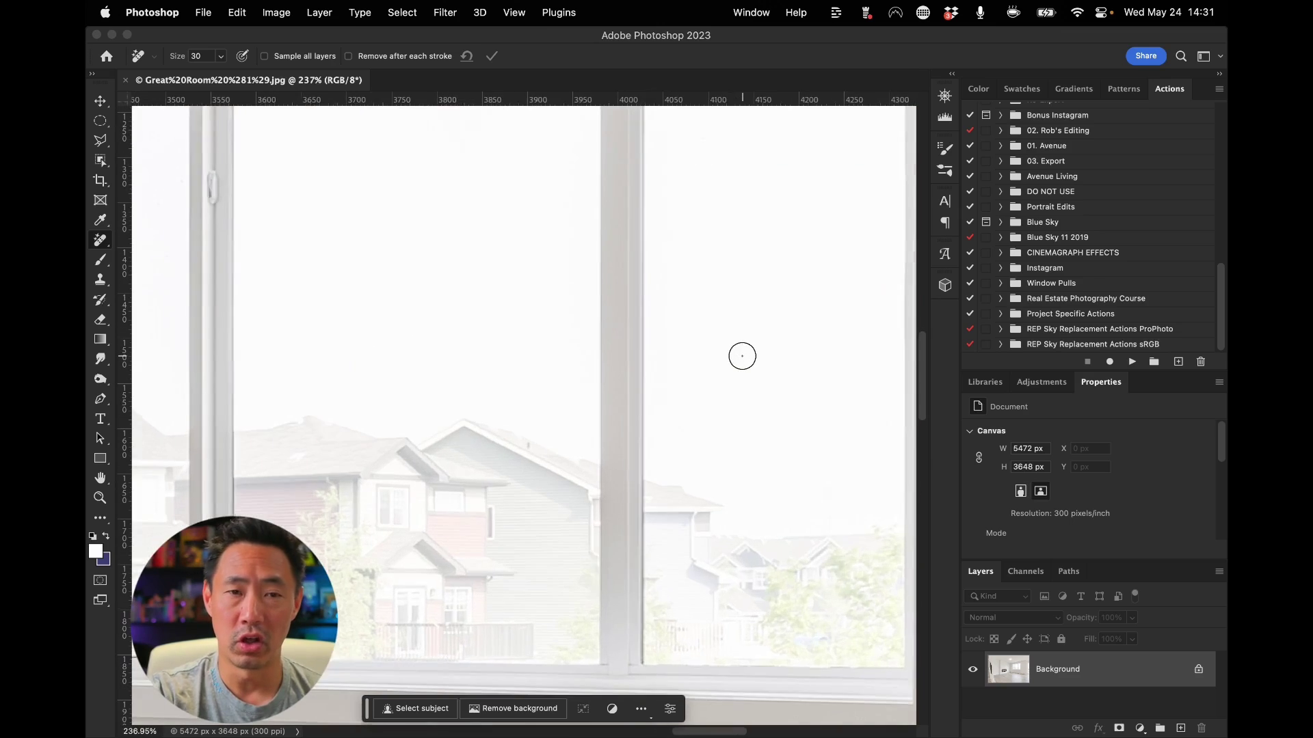
Trace the glass of the window's left pane with a closed Pen tool path through its four corners
scroll(742, 355, left, 5)
scroll(742, 356, up, 3)
scroll(741, 356, down, 3)
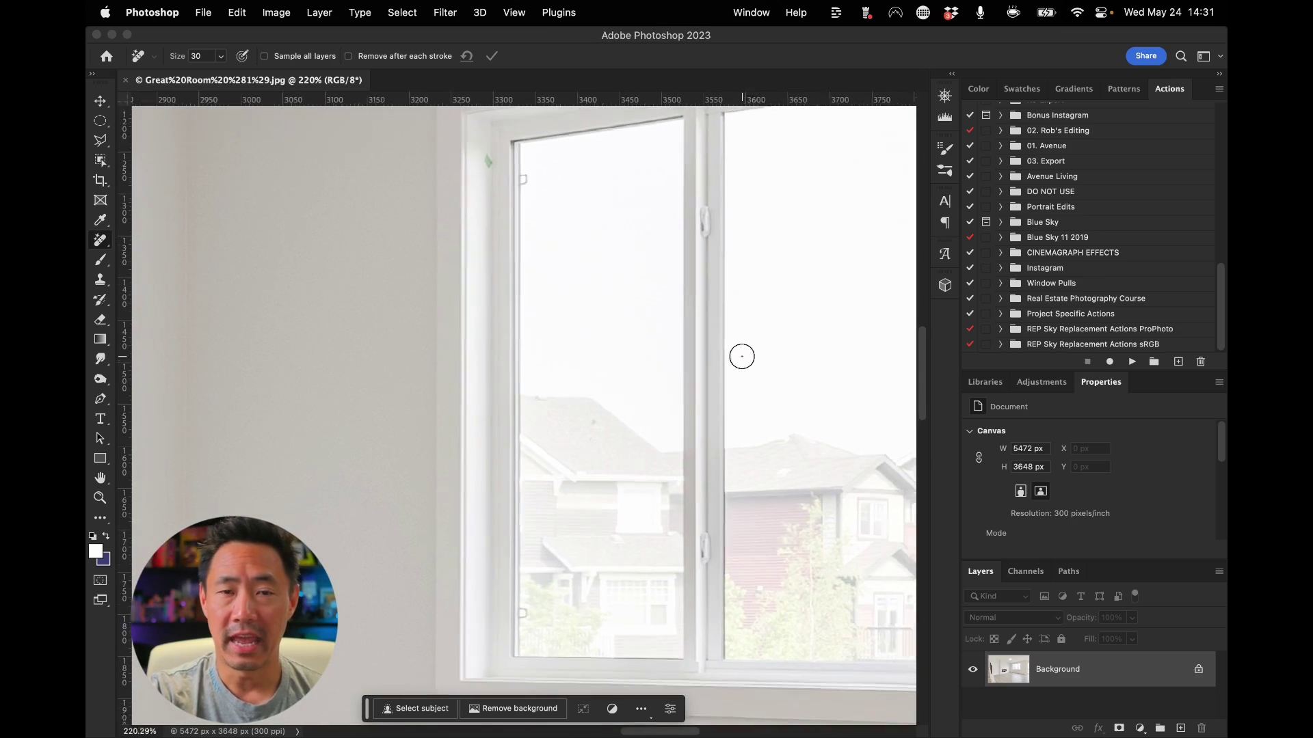
key(p)
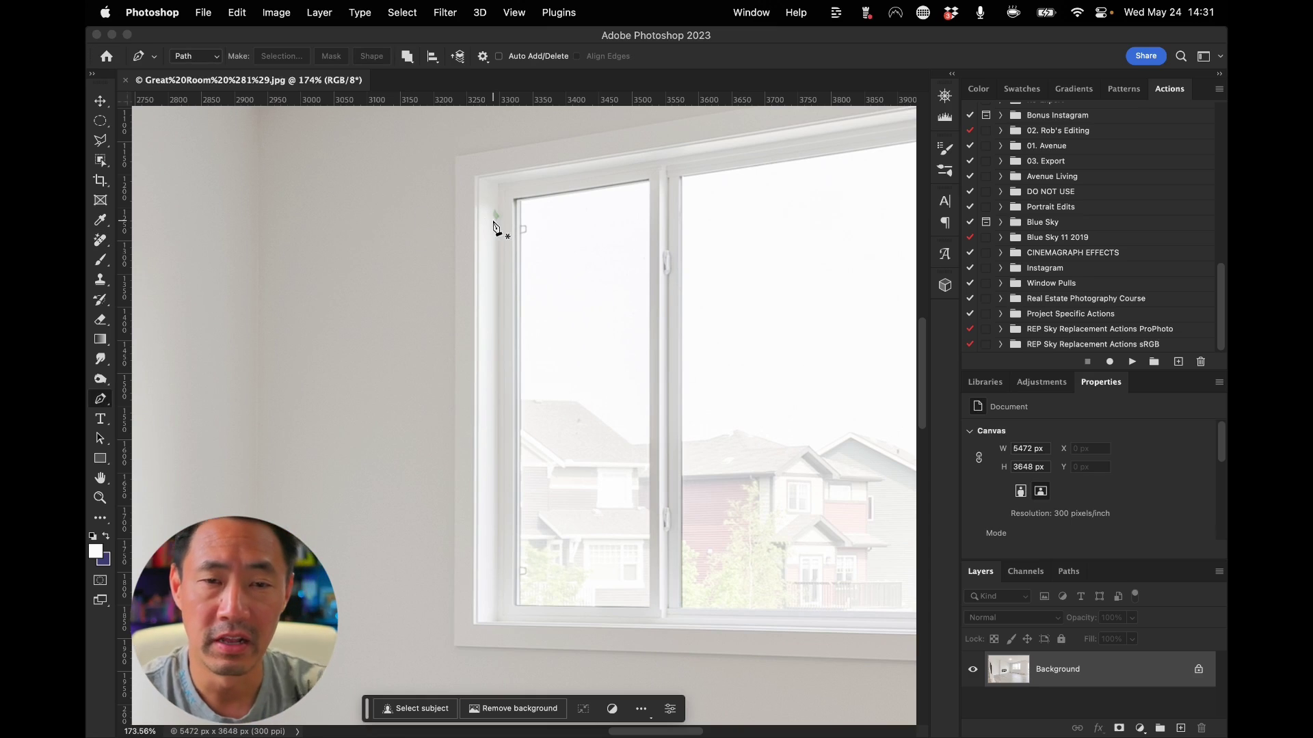
scroll(528, 240, up, 4)
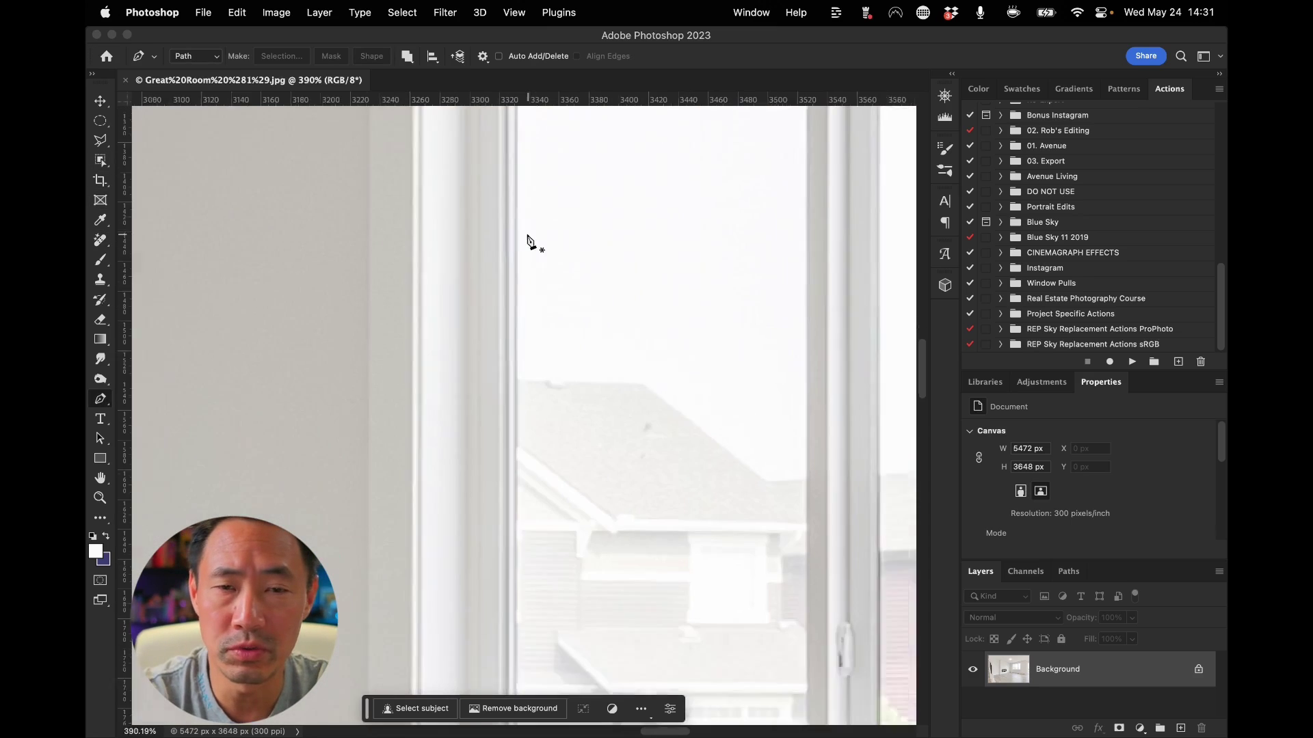
scroll(525, 225, up, 2)
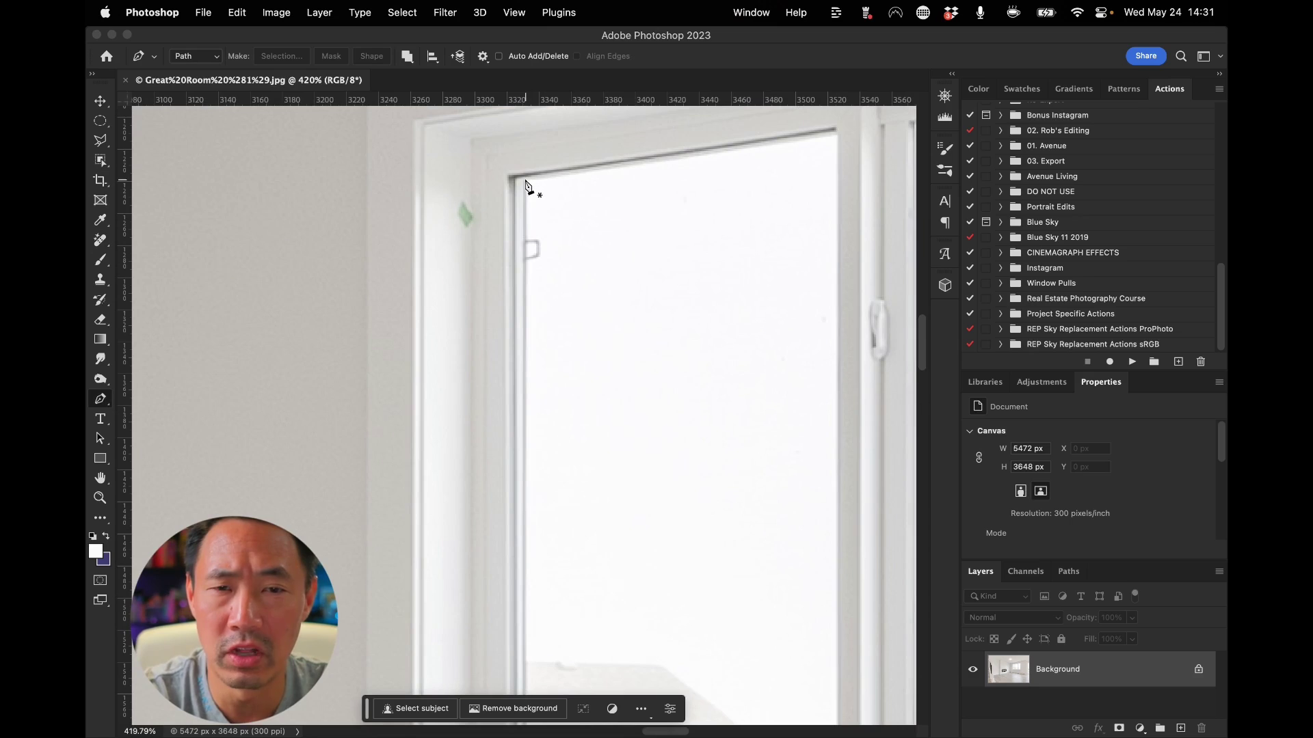
click(525, 180)
click(836, 140)
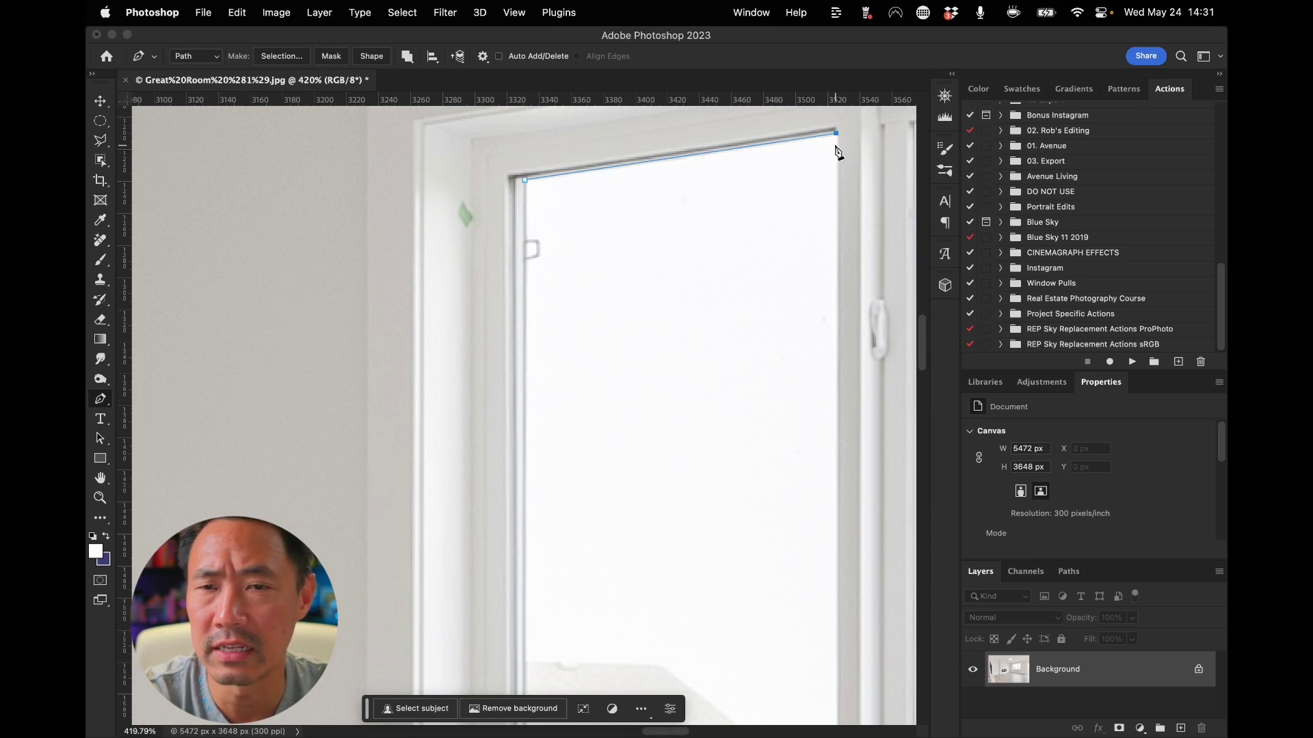
scroll(830, 225, down, 10)
click(869, 477)
click(557, 474)
scroll(557, 481, right, 10)
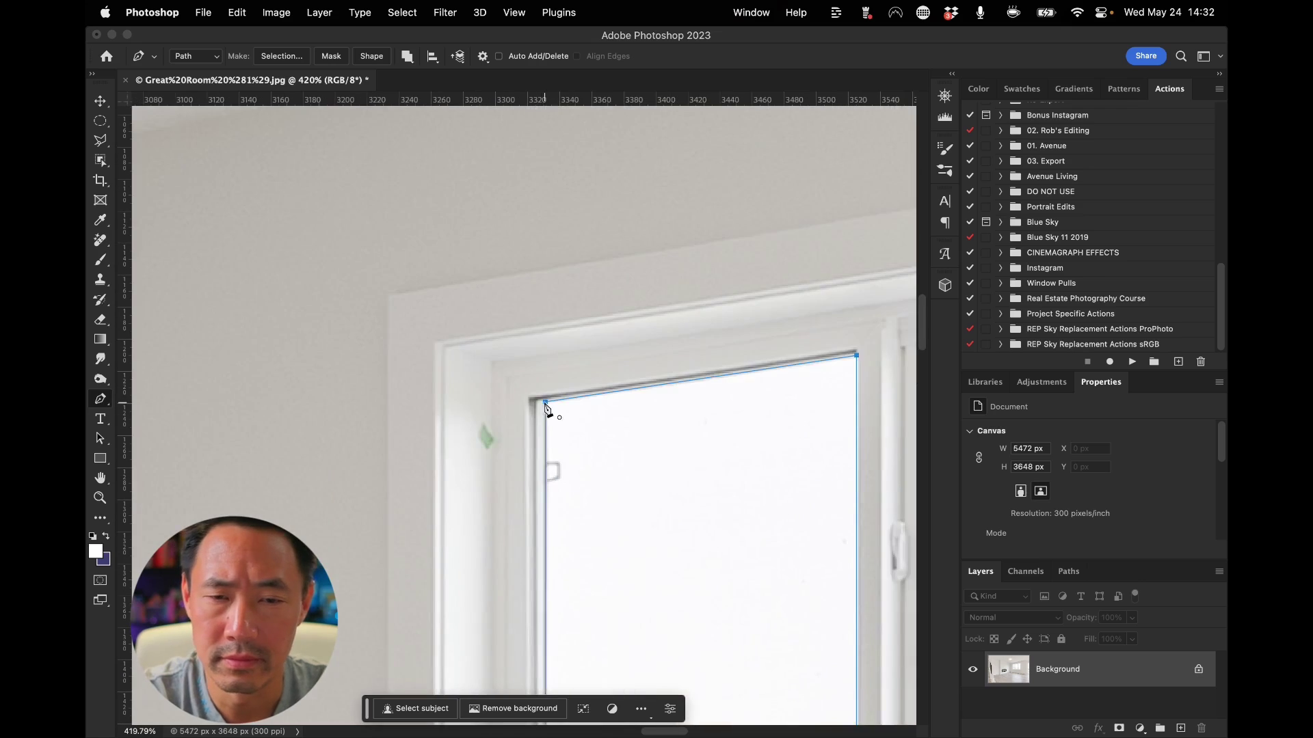
Trace the glass of the window's middle and right panes with closed Pen tool paths
scroll(532, 401, right, 10)
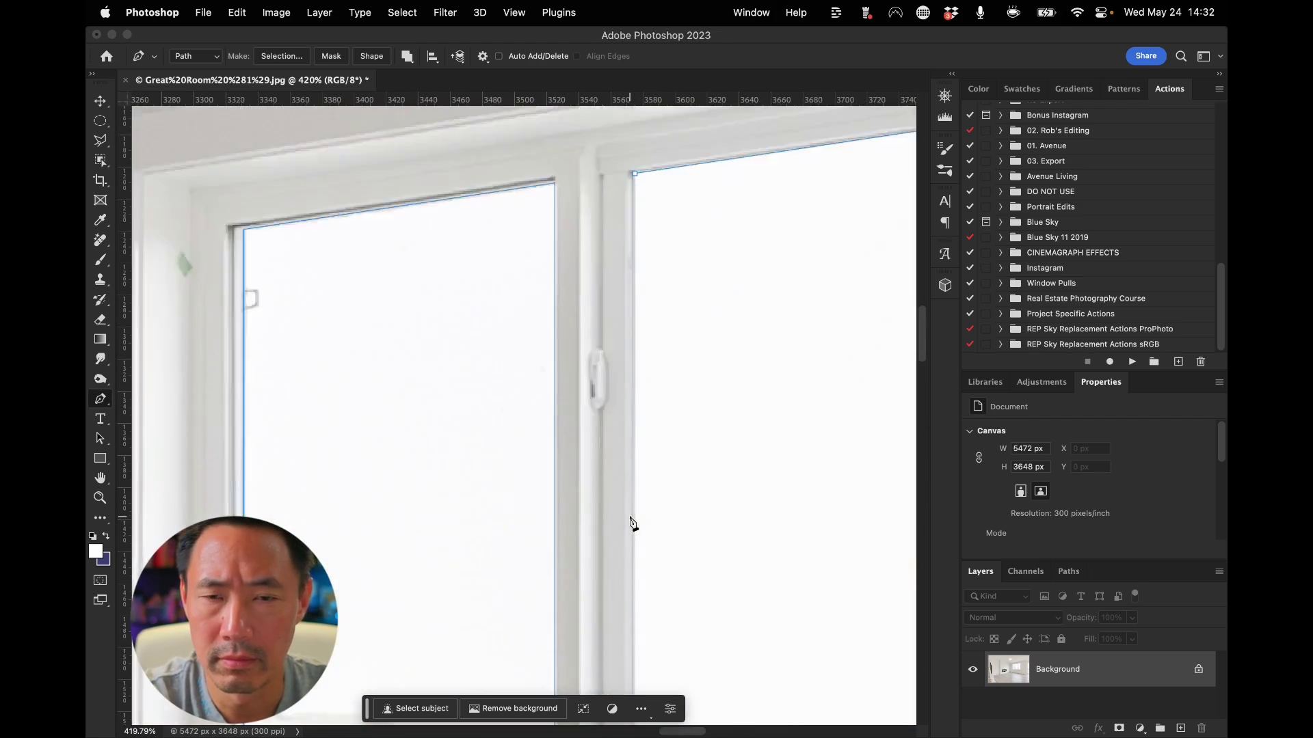
scroll(638, 439, up, 5)
scroll(656, 372, right, 5)
click(688, 343)
scroll(691, 363, down, 10)
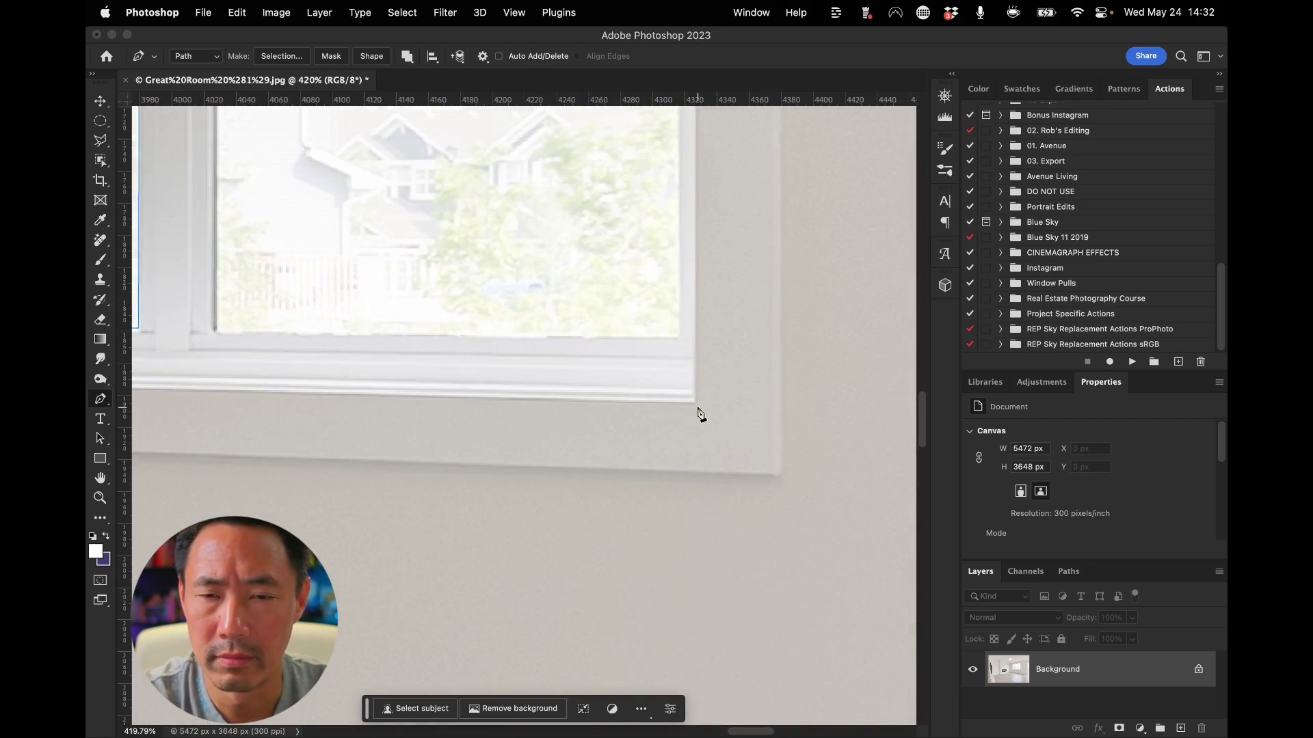
click(686, 346)
click(208, 336)
scroll(205, 337, up, 5)
click(219, 299)
Trace the upper part of the patio door glass with the Pen tool, extending past the image's edge
scroll(260, 328, right, 10)
scroll(328, 315, up, 2)
scroll(328, 314, left, 2)
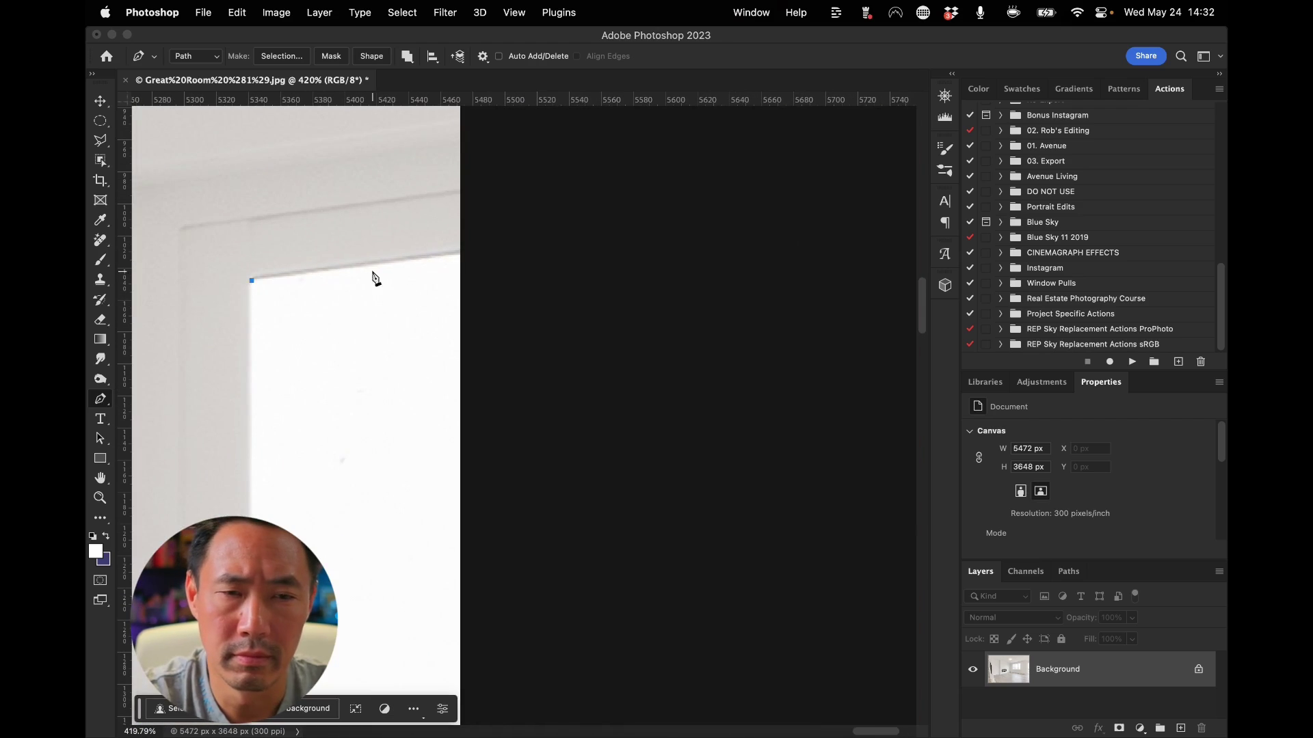
click(465, 263)
scroll(505, 301, down, 10)
click(471, 310)
click(301, 302)
Trace the lower part of the patio door glass, below the white diagonal object, with the Pen tool
scroll(301, 307, down, 5)
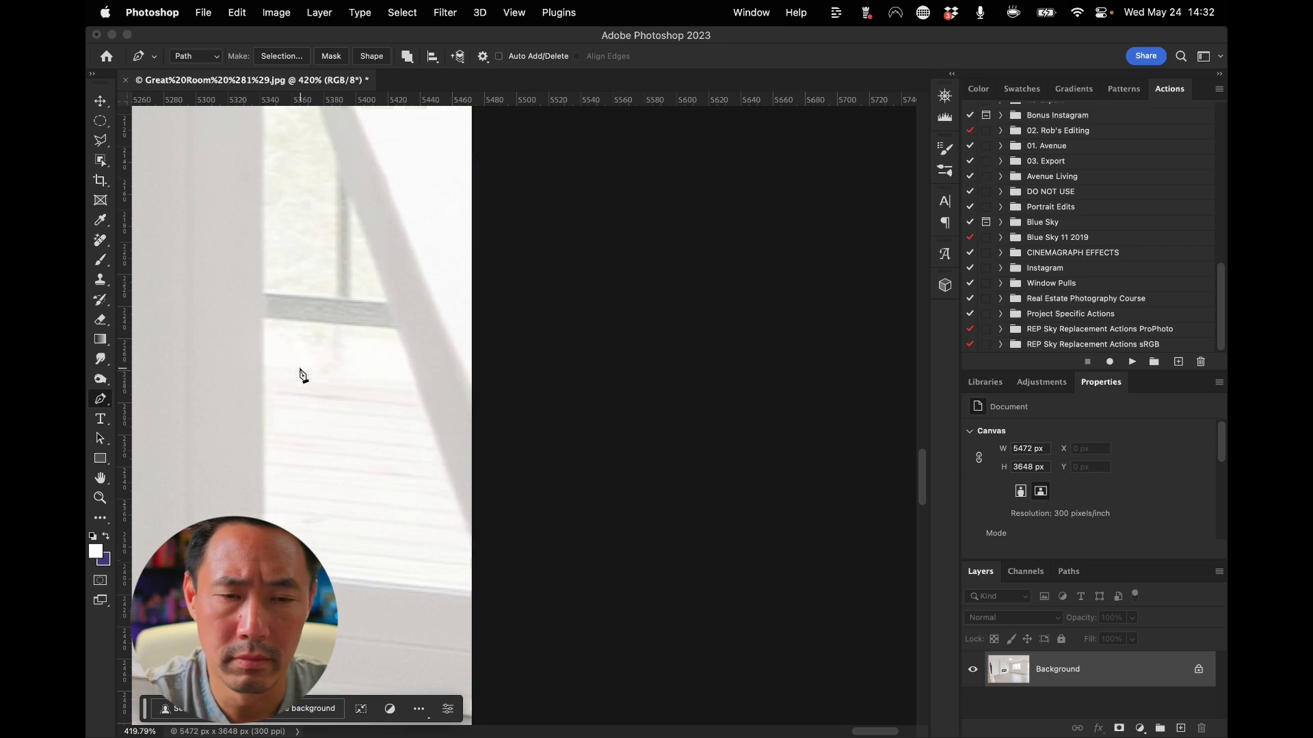
click(472, 601)
scroll(284, 476, up, 10)
click(284, 455)
key(super+0)
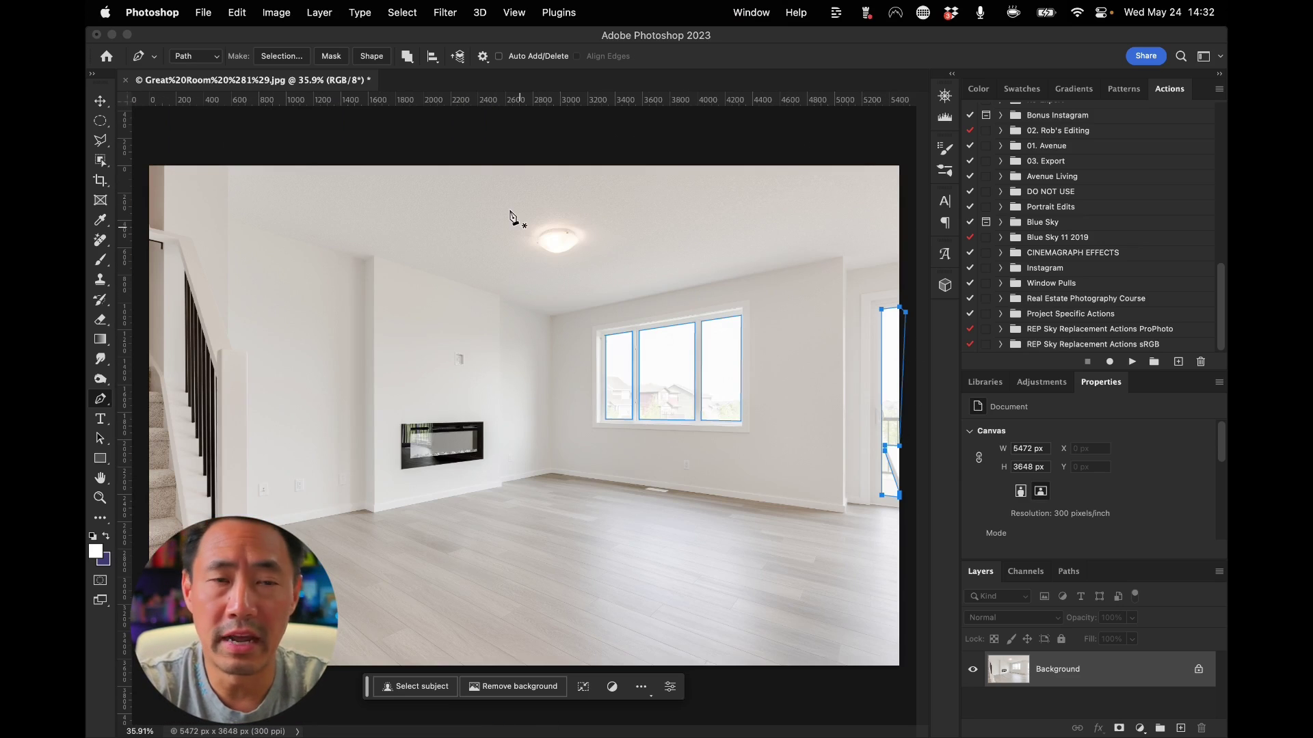
Merge the traced shape components and convert them into a new anti-aliased selection with a 1-pixel feather radius
click(407, 57)
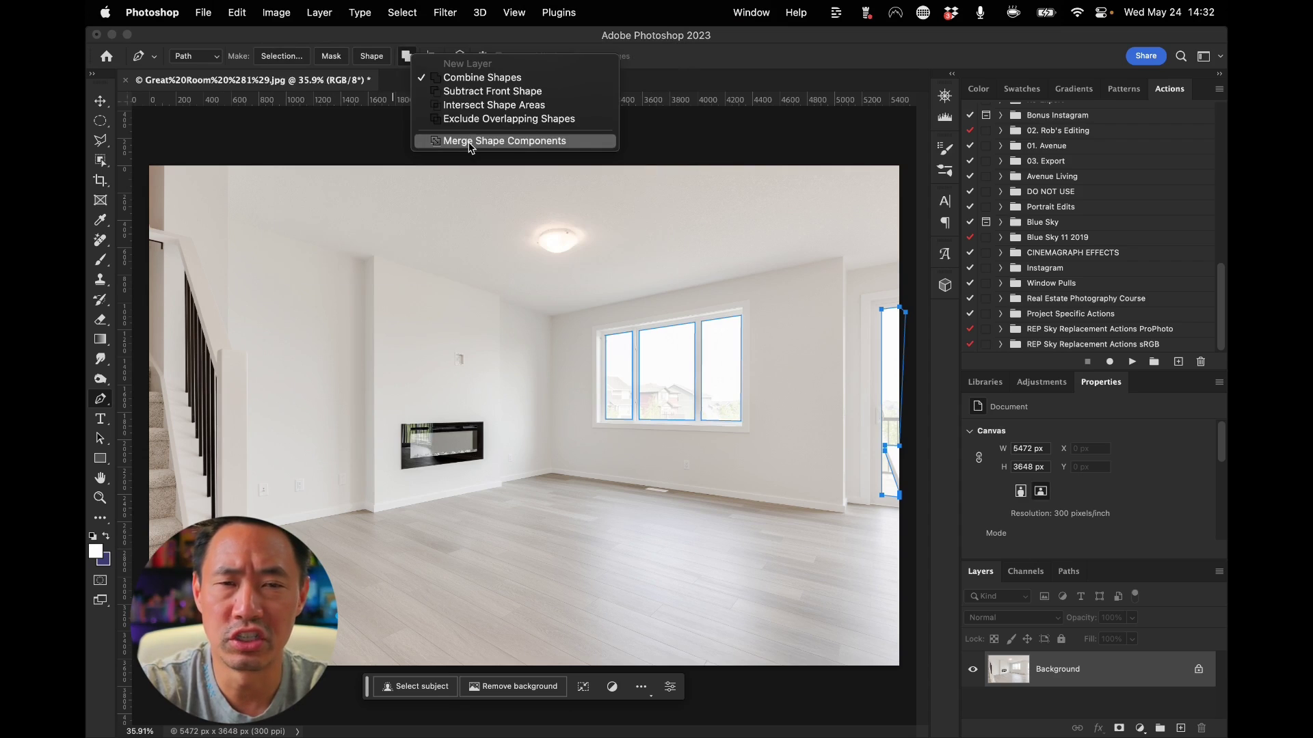
click(470, 141)
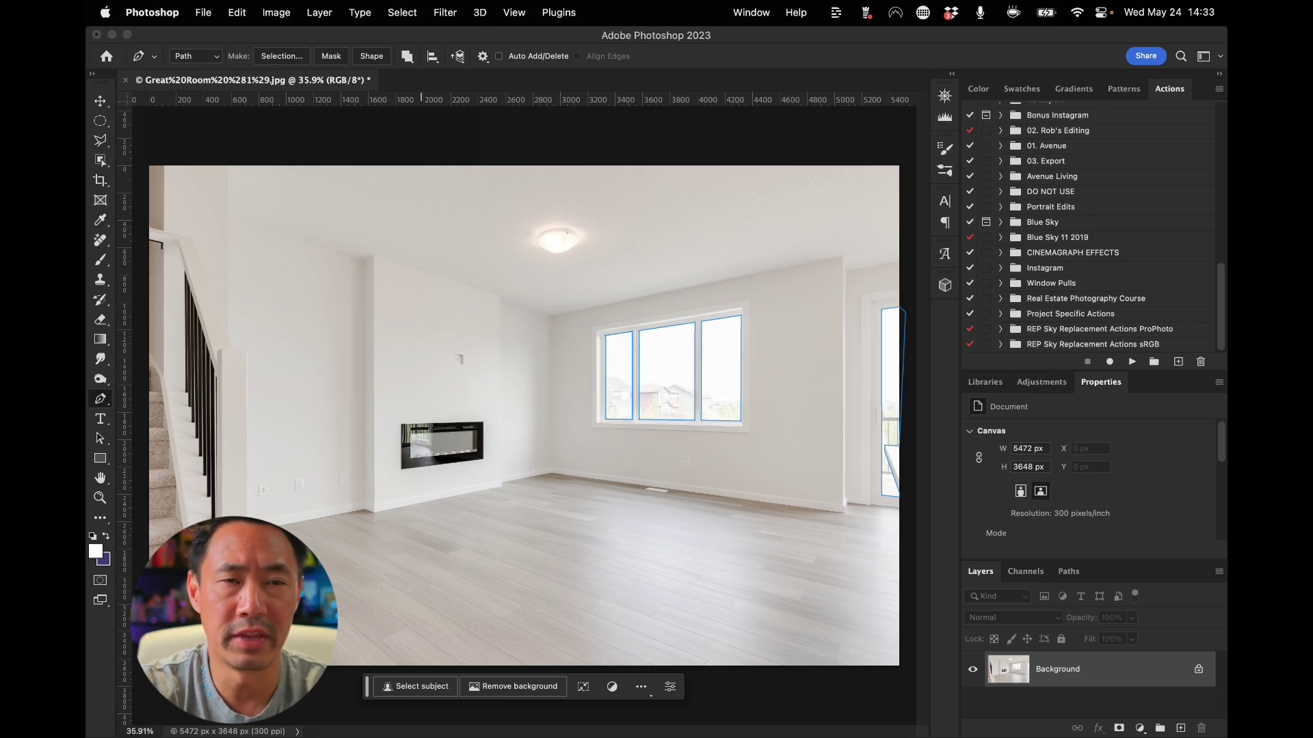
click(280, 56)
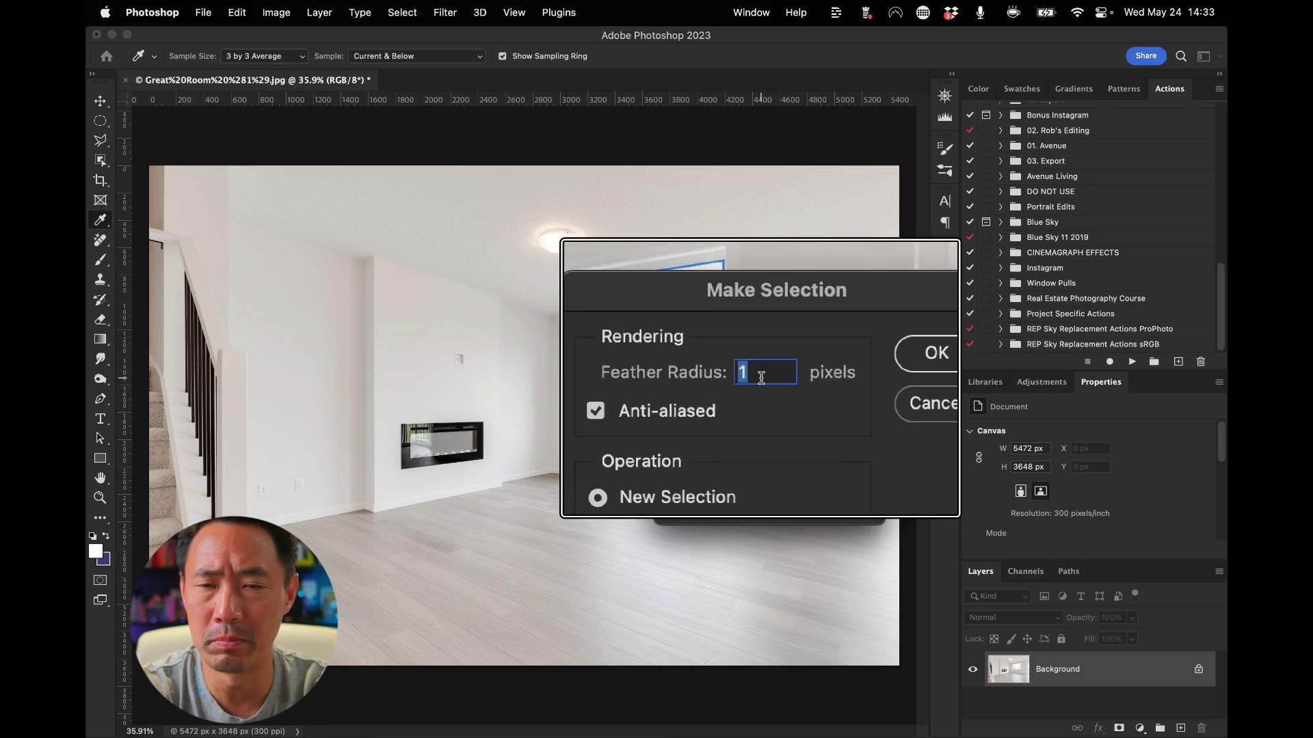
click(863, 370)
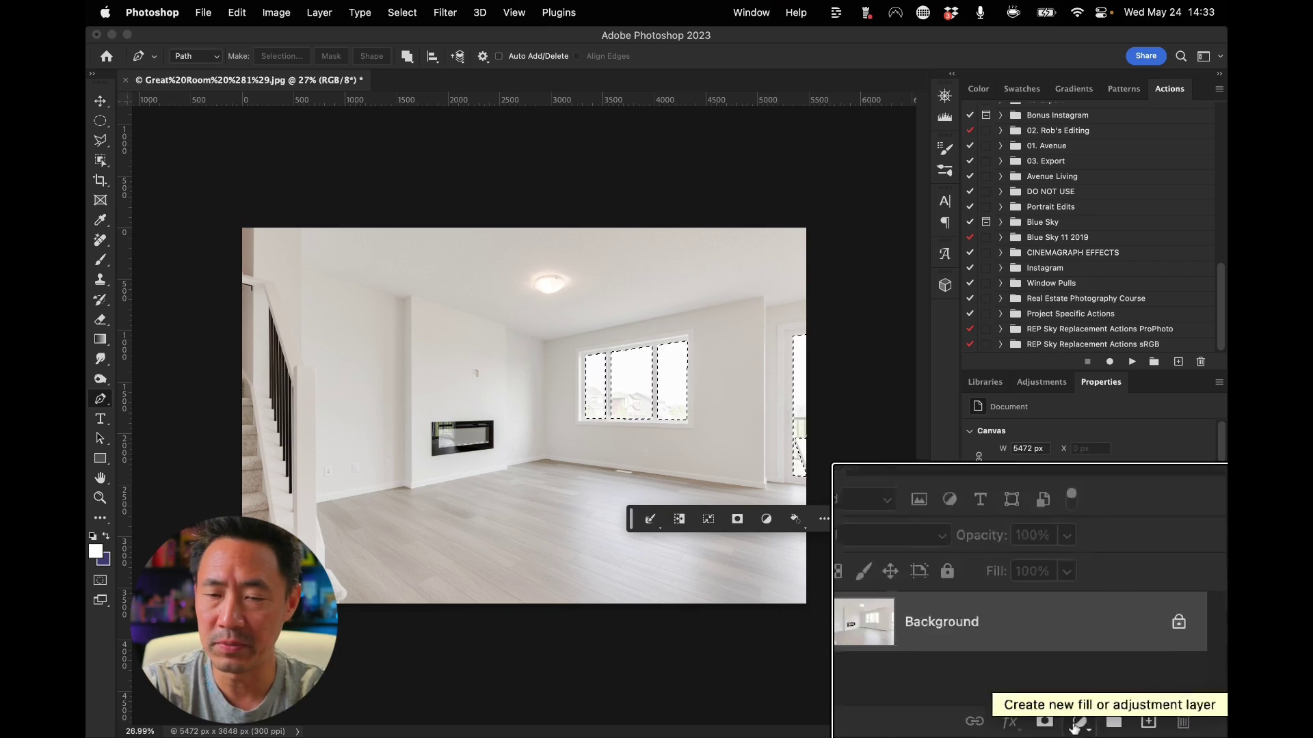
Add an Exposure adjustment layer limited to the selected glass areas and set its gamma correction to 0.11
click(1140, 730)
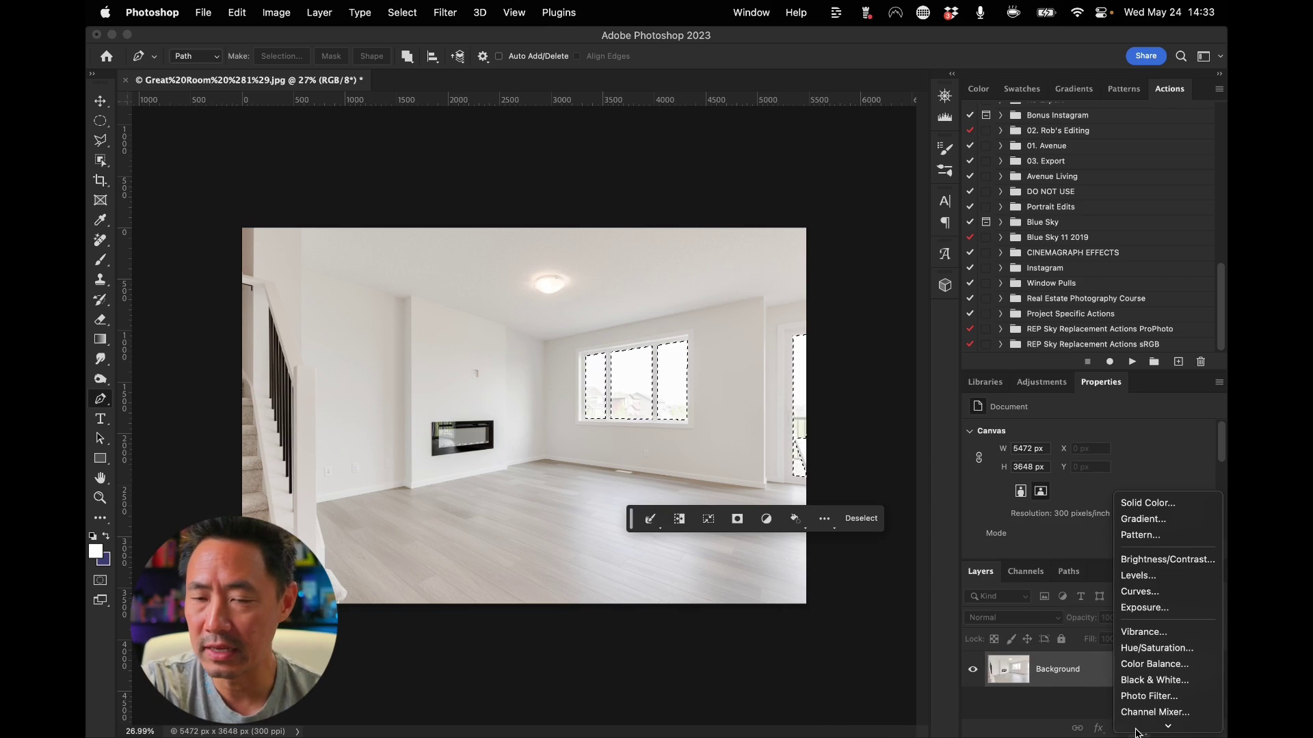
click(1155, 609)
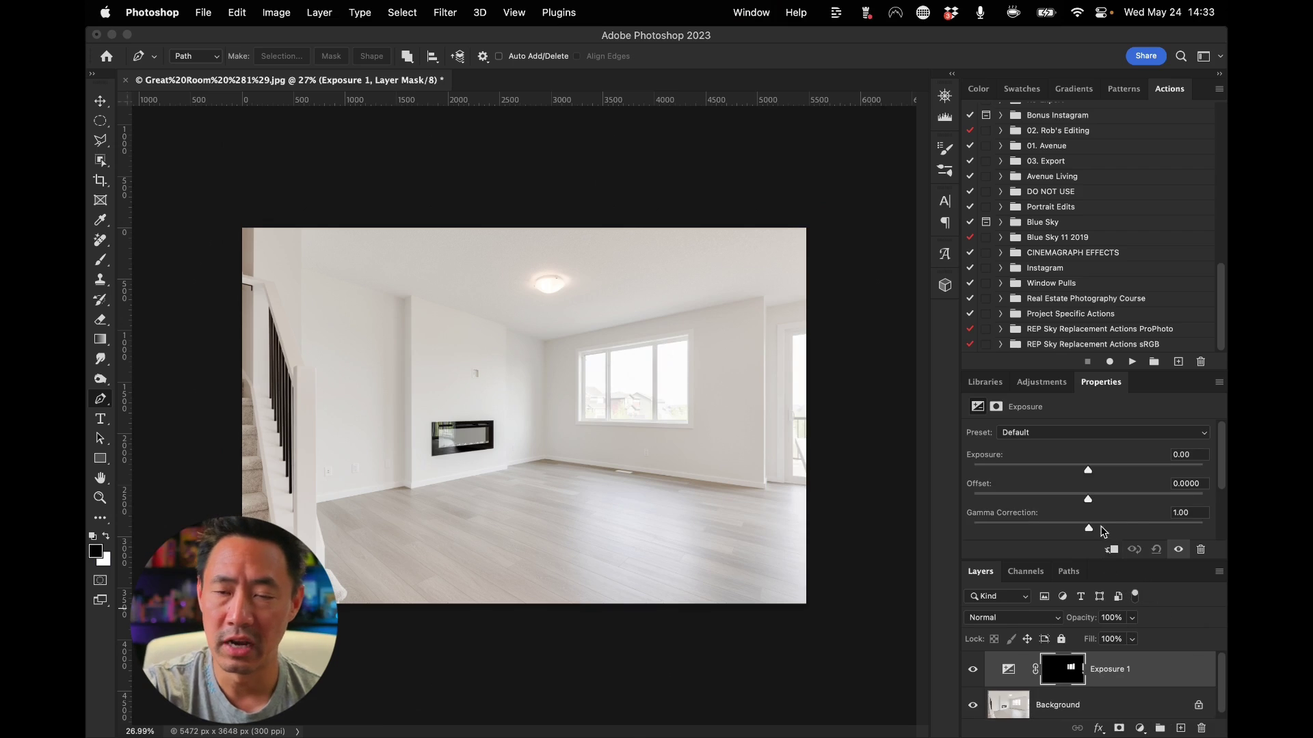
drag(1132, 523, 1187, 522)
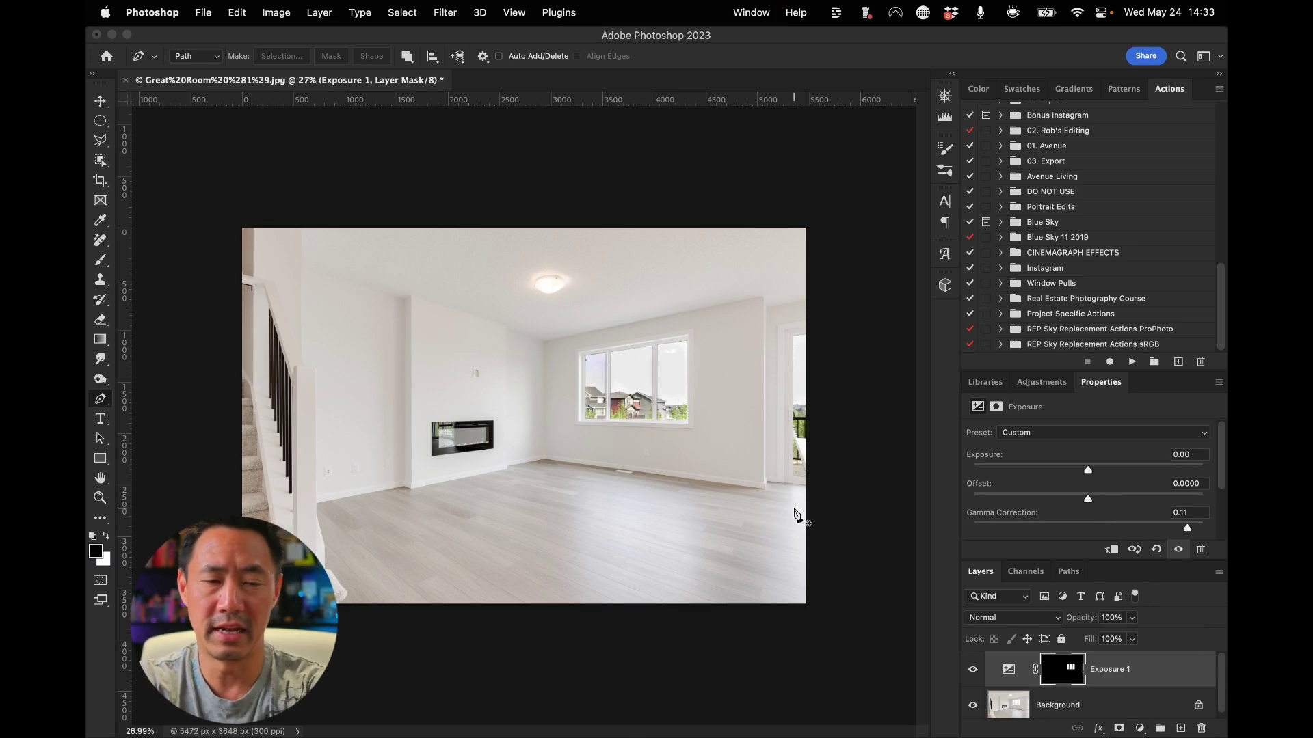
Fine-tune the window exposure adjustment with exposure at -0.04, offset at 0.0000 and gamma correction at 0.11
scroll(571, 492, up, 5)
scroll(507, 492, right, 5)
scroll(506, 493, left, 5)
scroll(507, 493, right, 2)
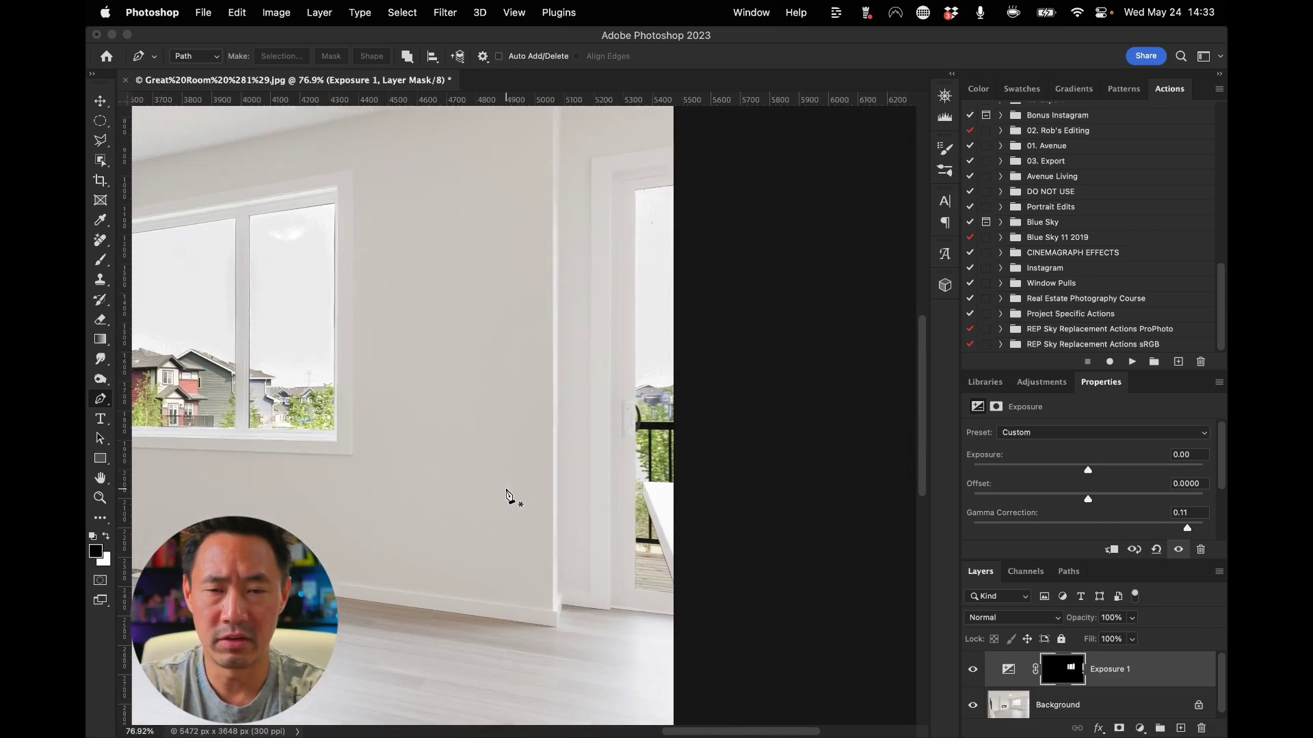
scroll(507, 494, down, 3)
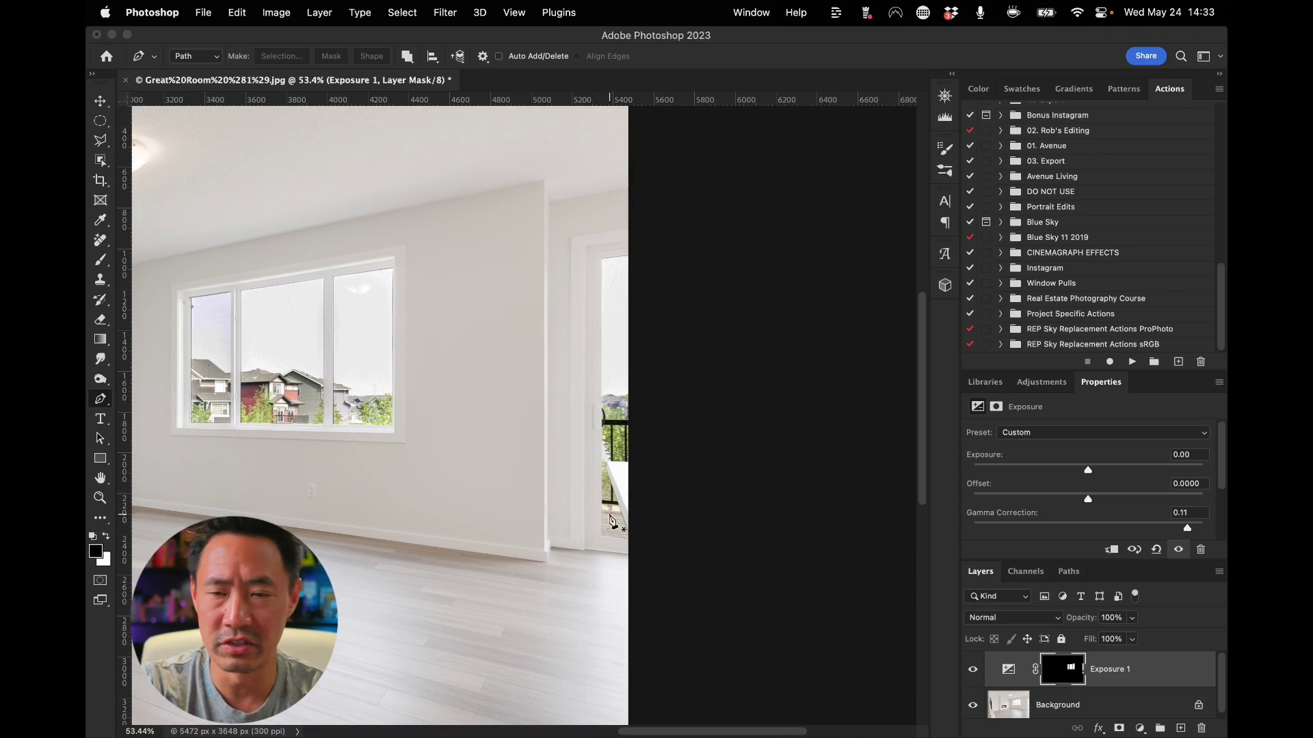
drag(1187, 530, 1187, 526)
drag(1088, 470, 1086, 467)
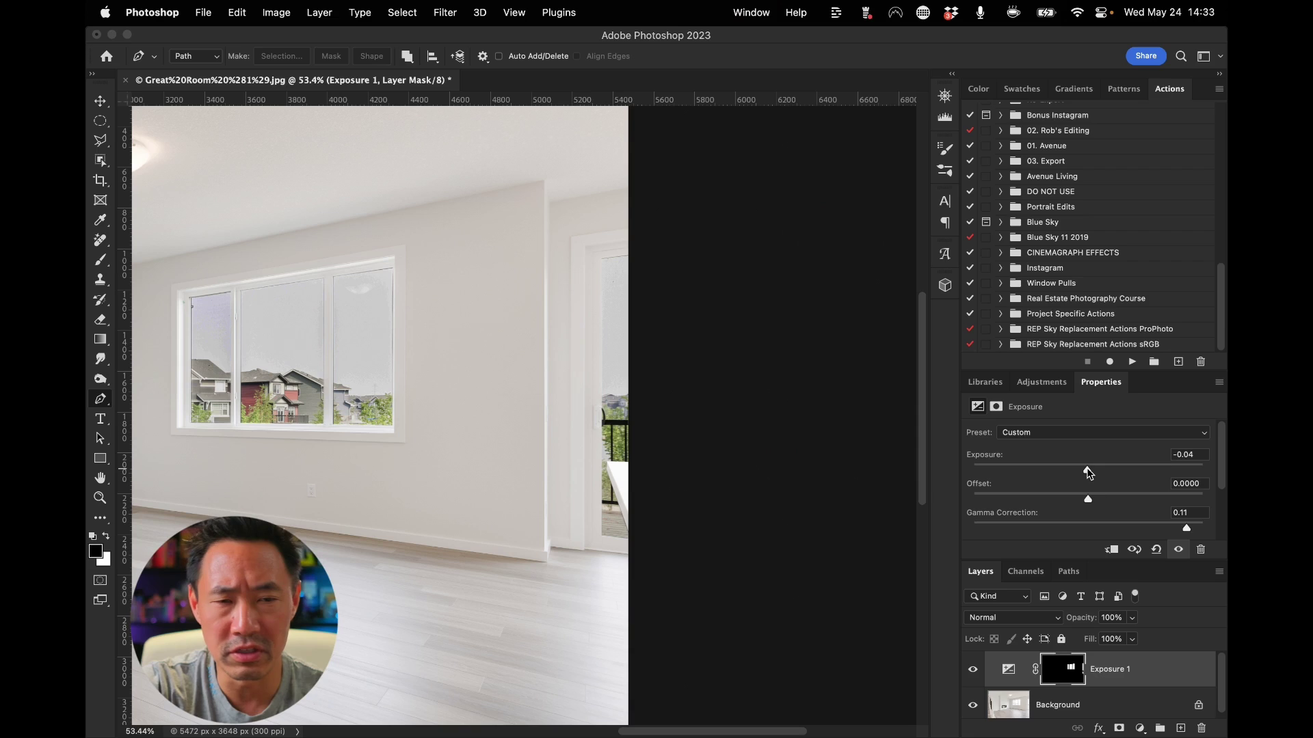
drag(1087, 499, 1089, 501)
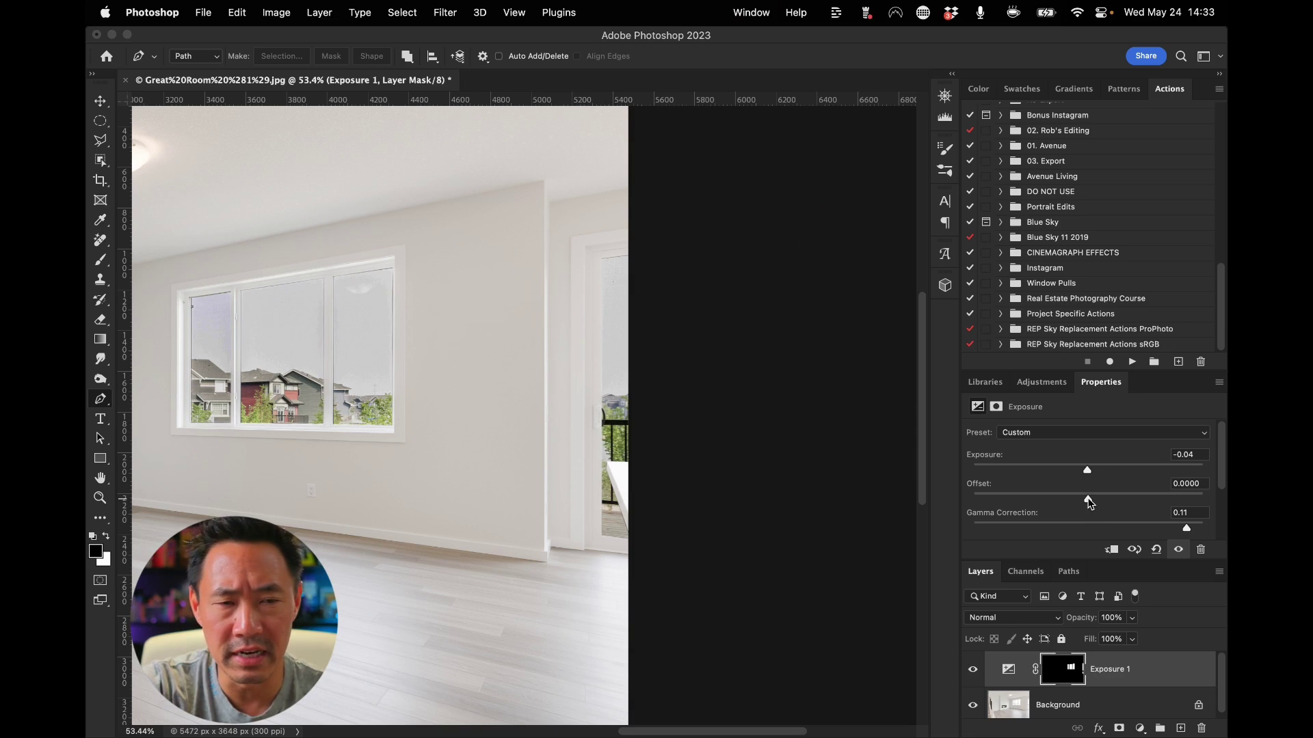
Examine the darkened outdoor view through the window panes and patio door, up close and in the whole image
scroll(311, 441, up, 8)
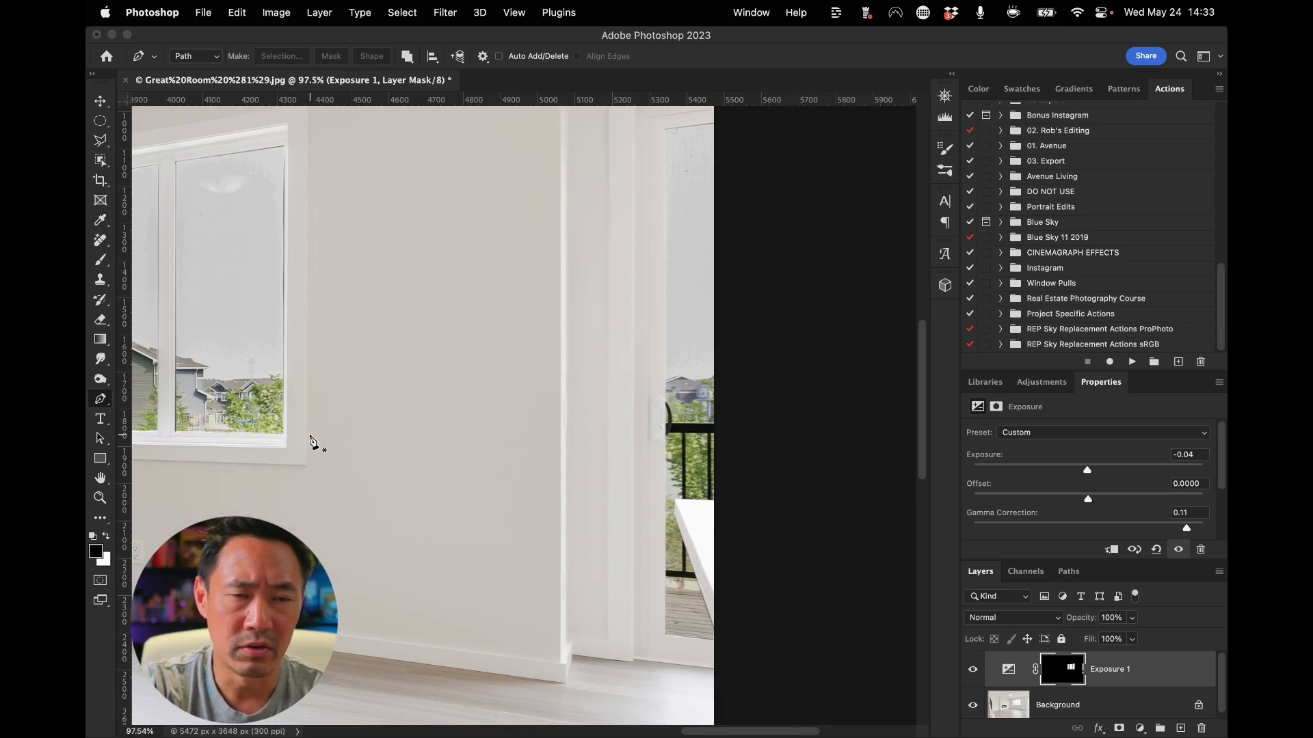
scroll(311, 441, left, 5)
scroll(309, 439, up, 1)
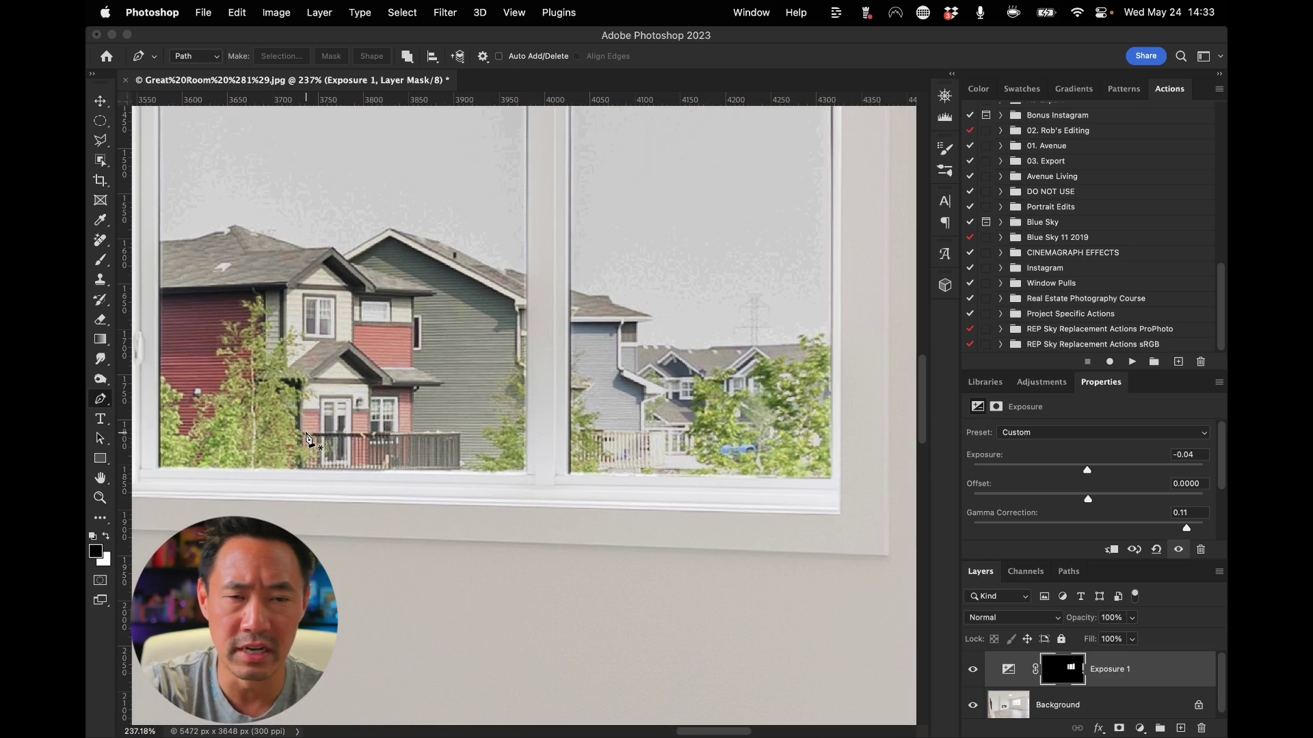
scroll(307, 439, down, 6)
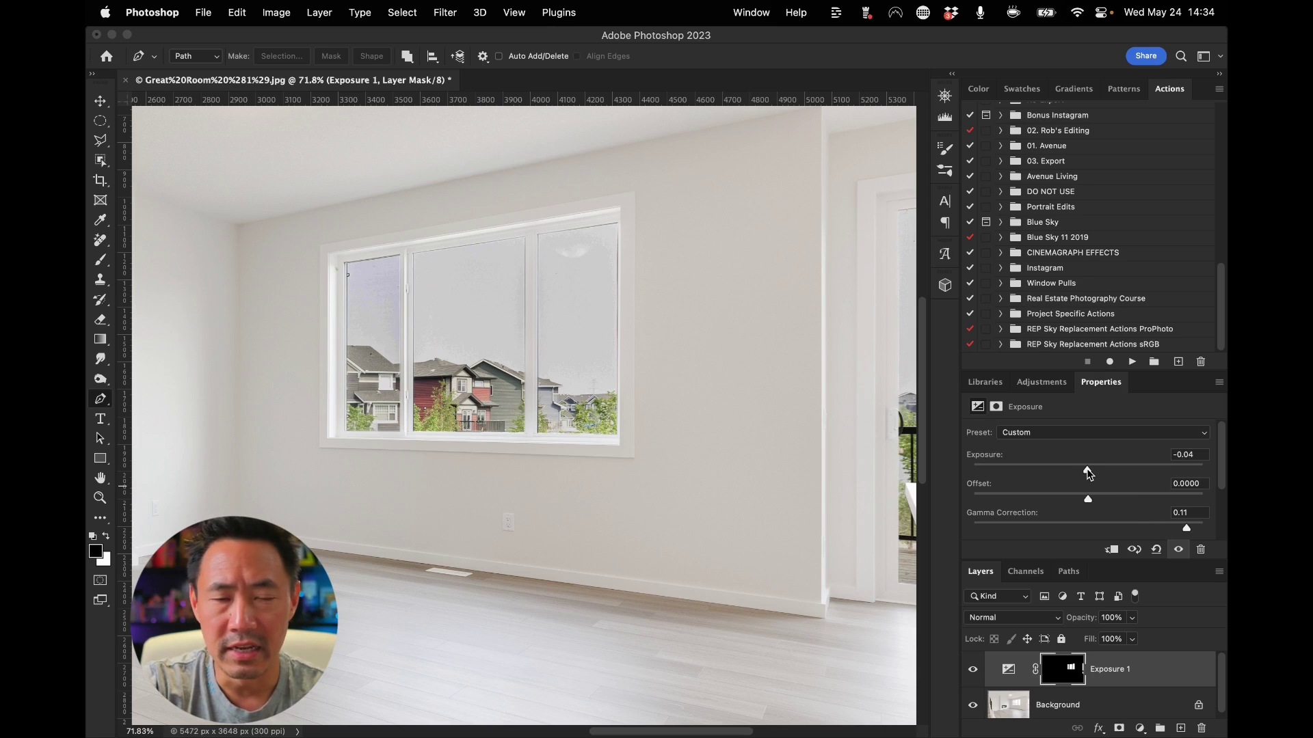
key(super+0)
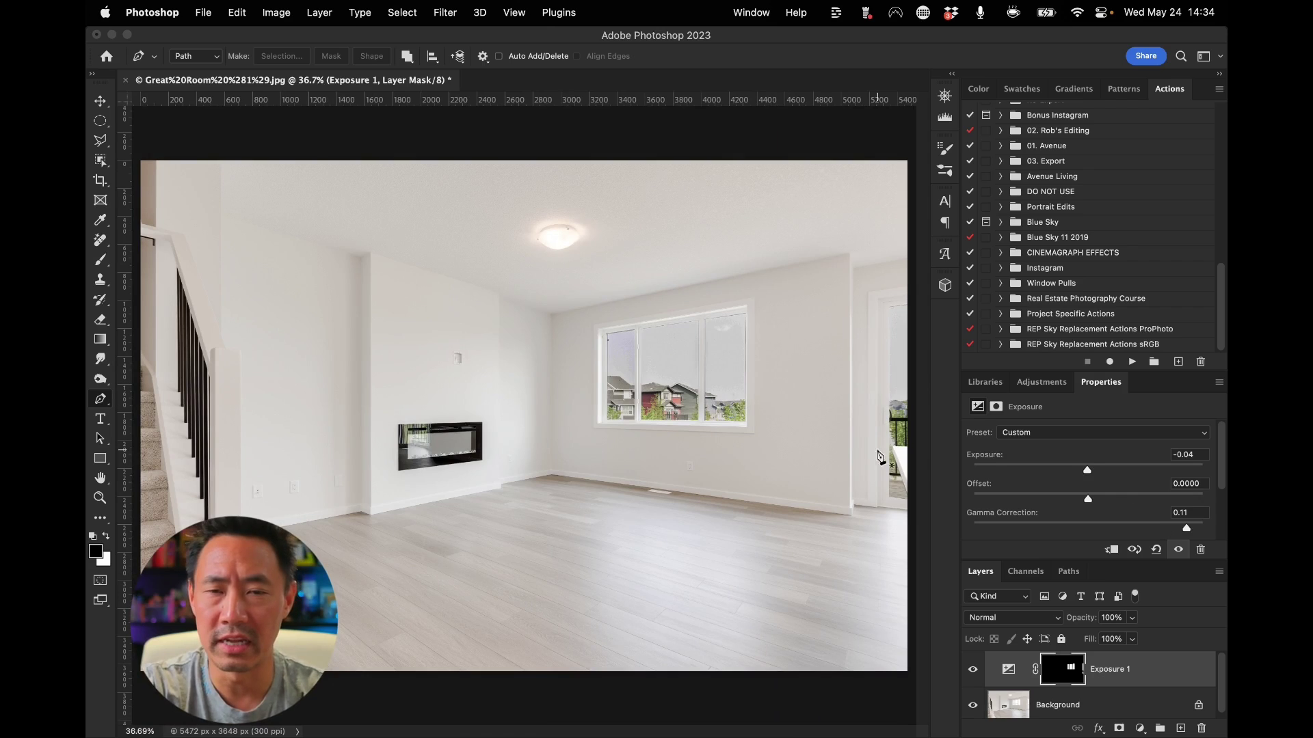
scroll(630, 410, up, 5)
scroll(630, 410, right, 5)
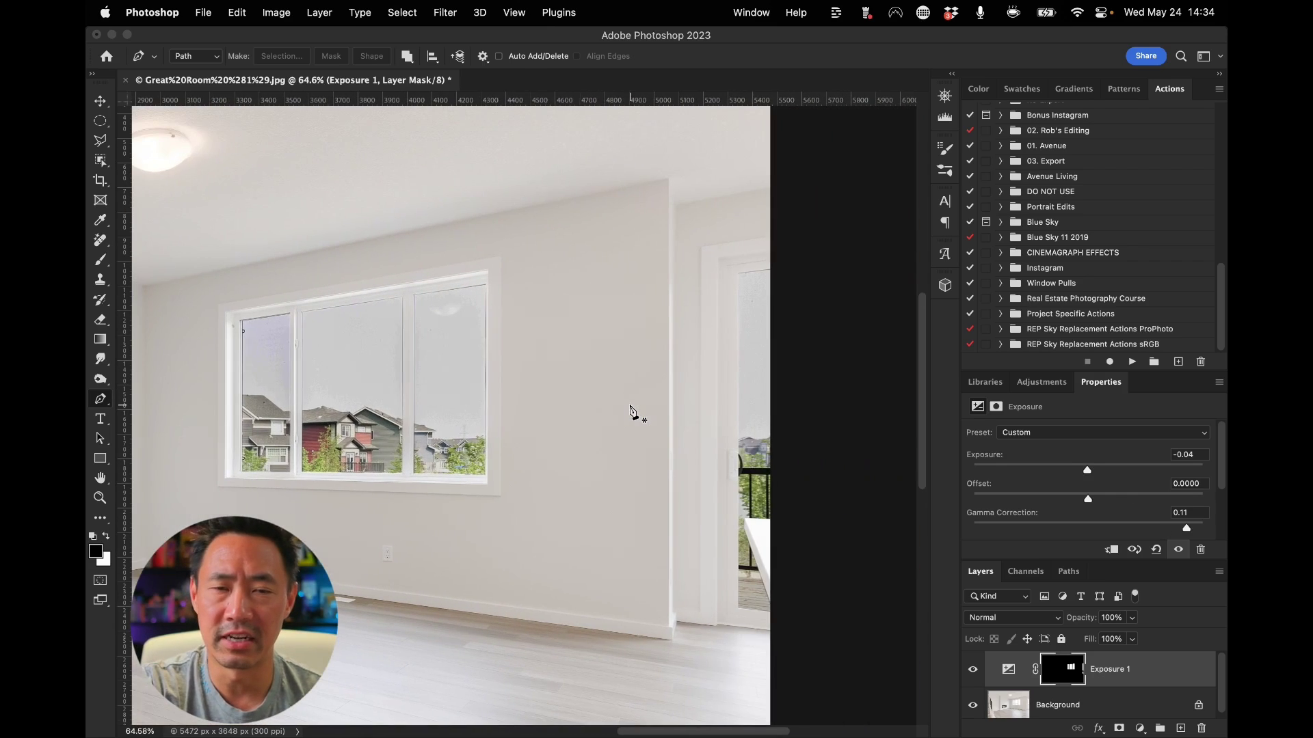
Load the exposure layer's mask as a selection and create a new layer group masked to it
super+click(1072, 675)
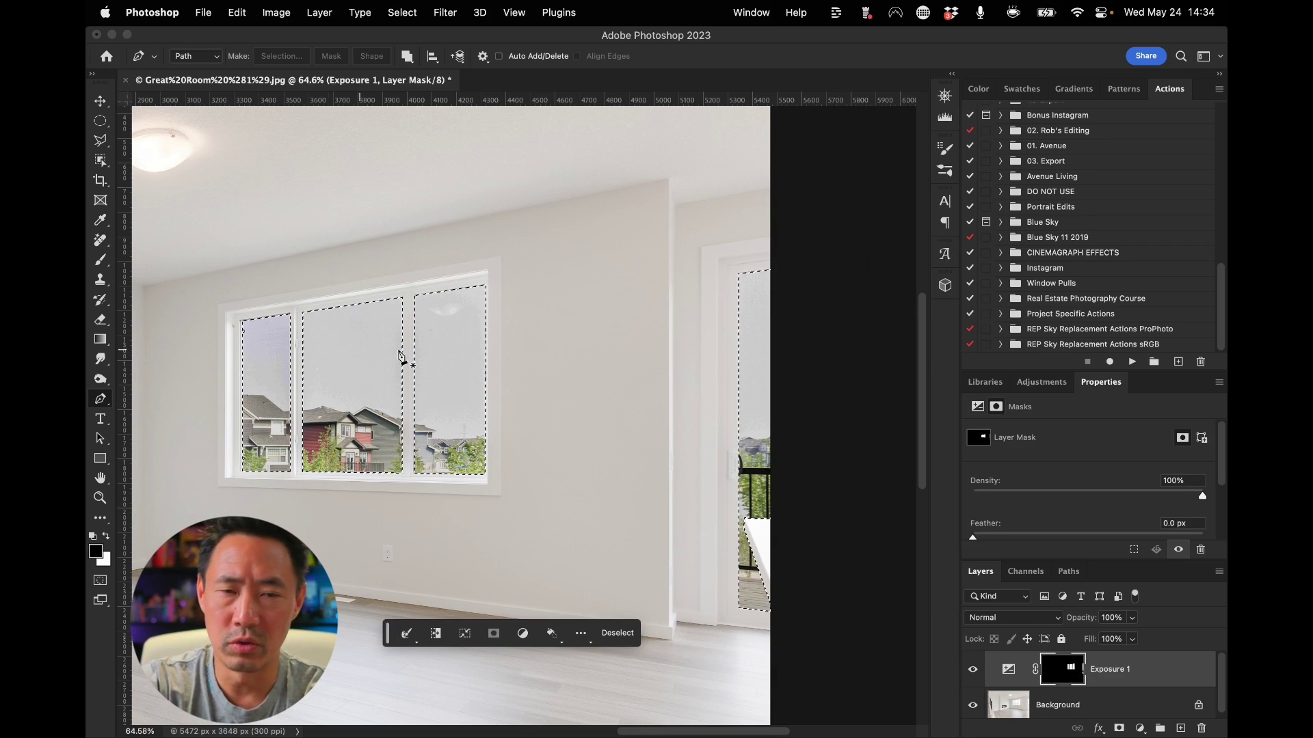
click(1158, 729)
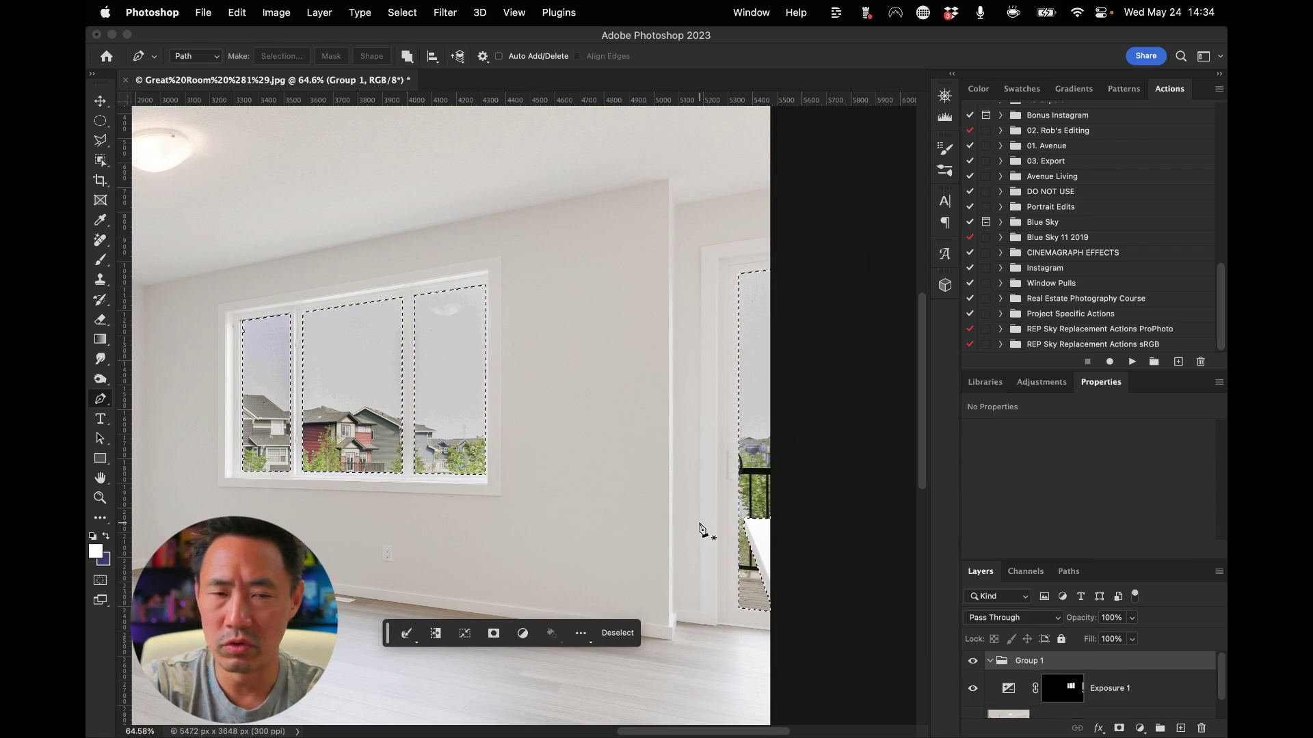
click(1118, 728)
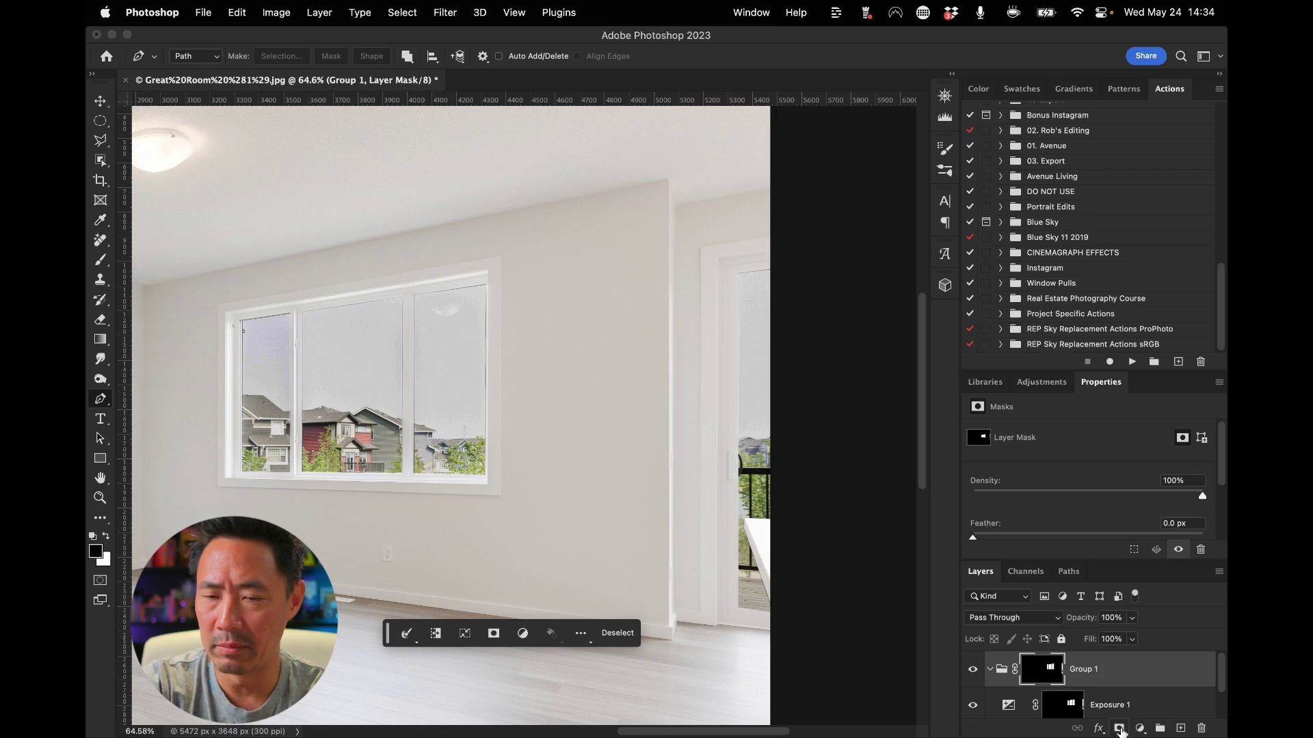
Add a new layer inside the masked group and draw a white-to-blue linear gradient upward from the houses to above the window
click(1177, 729)
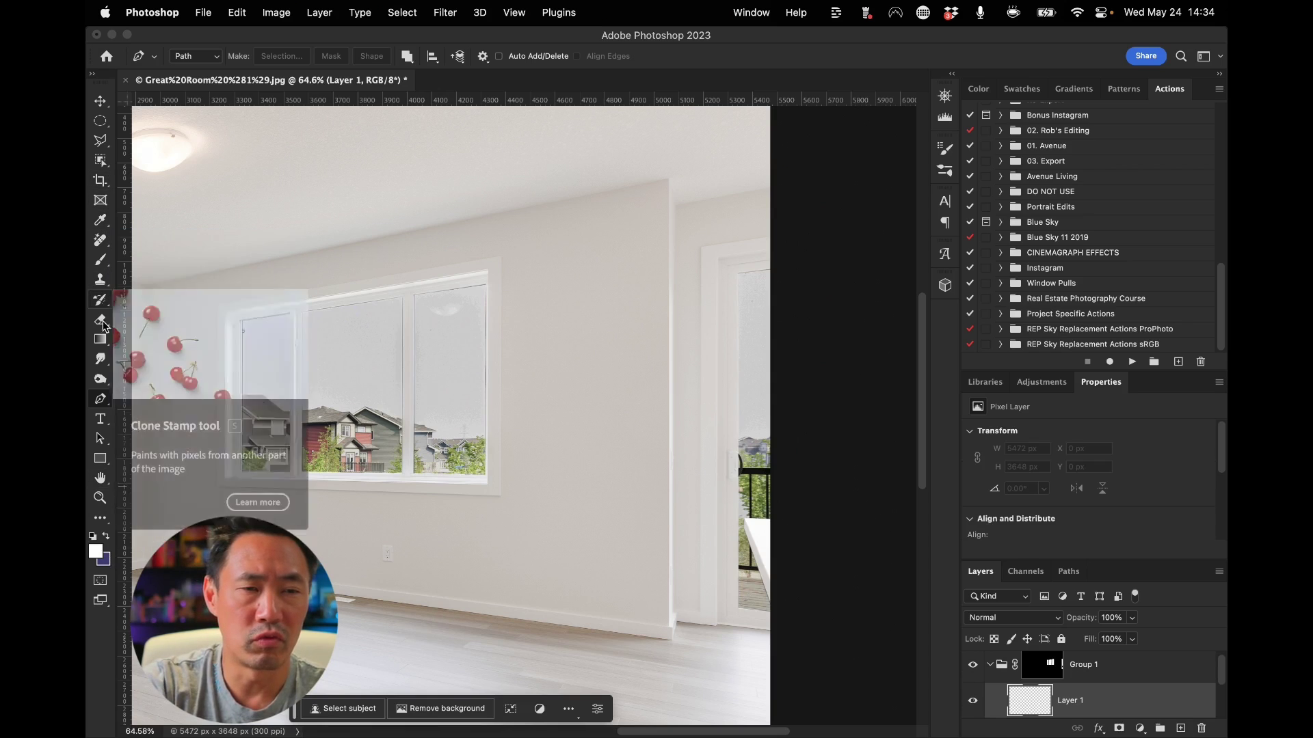
click(102, 346)
click(303, 57)
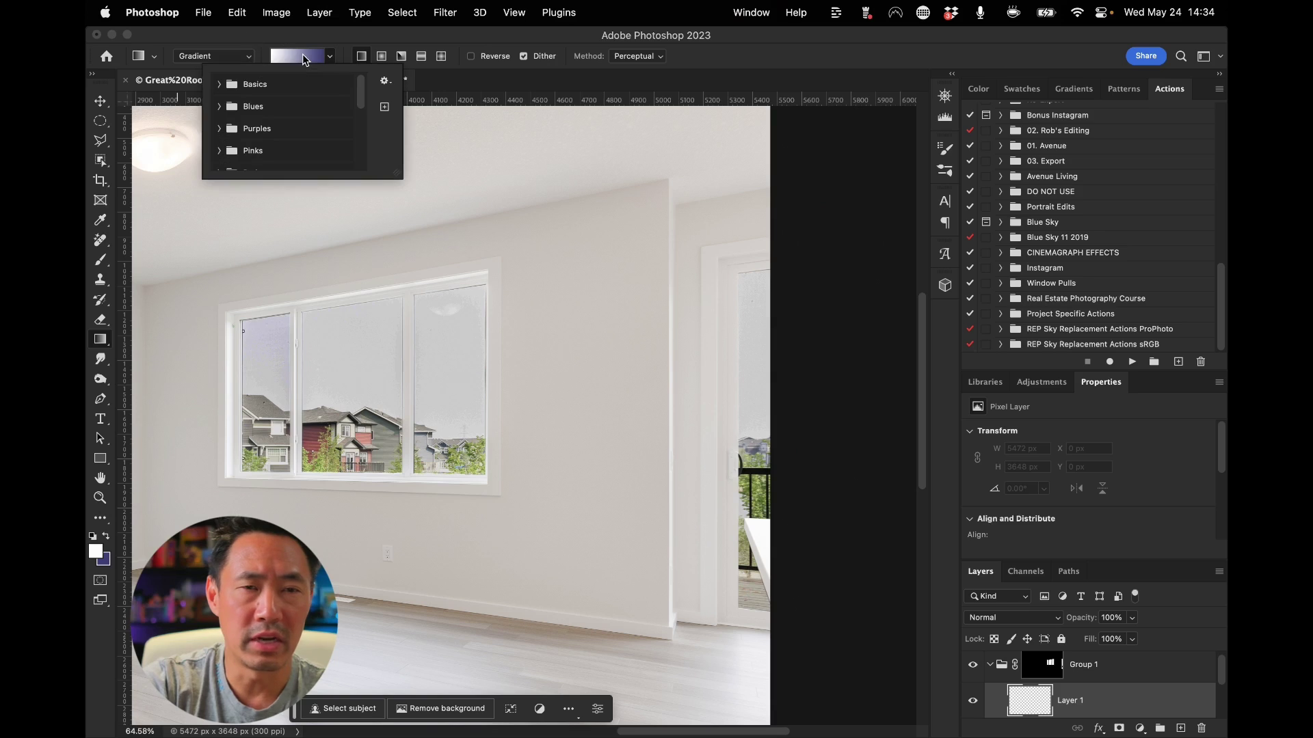
click(219, 83)
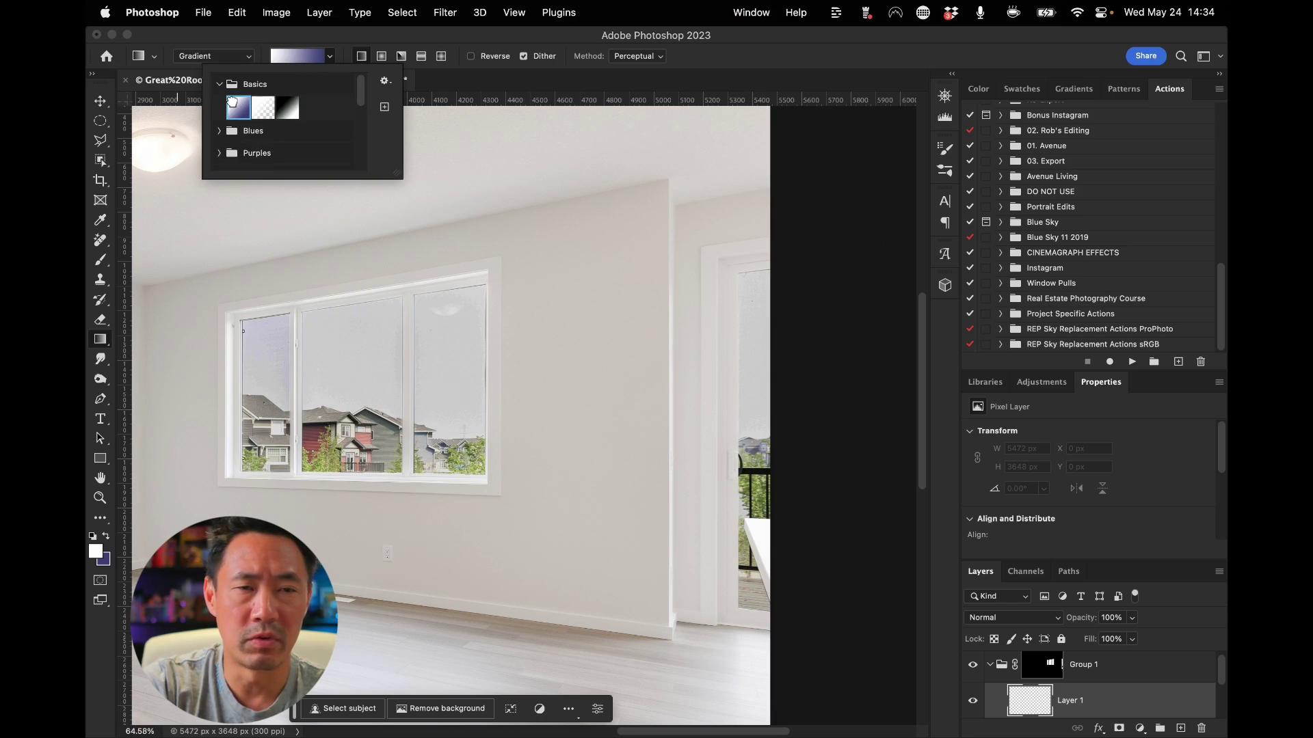
click(307, 58)
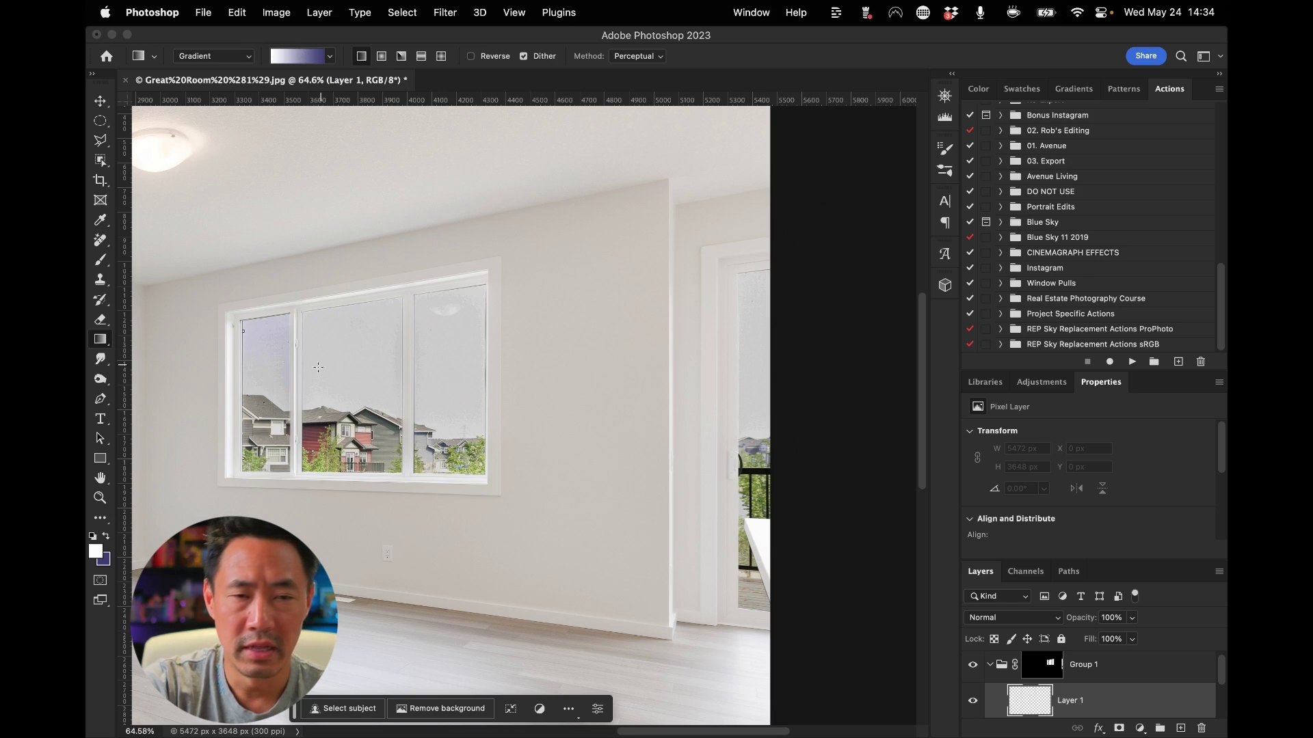
mouse_move(329, 416)
mouse_down()
mouse_move(331, 219)
mouse_move(310, 285)
mouse_move(320, 275)
mouse_up()
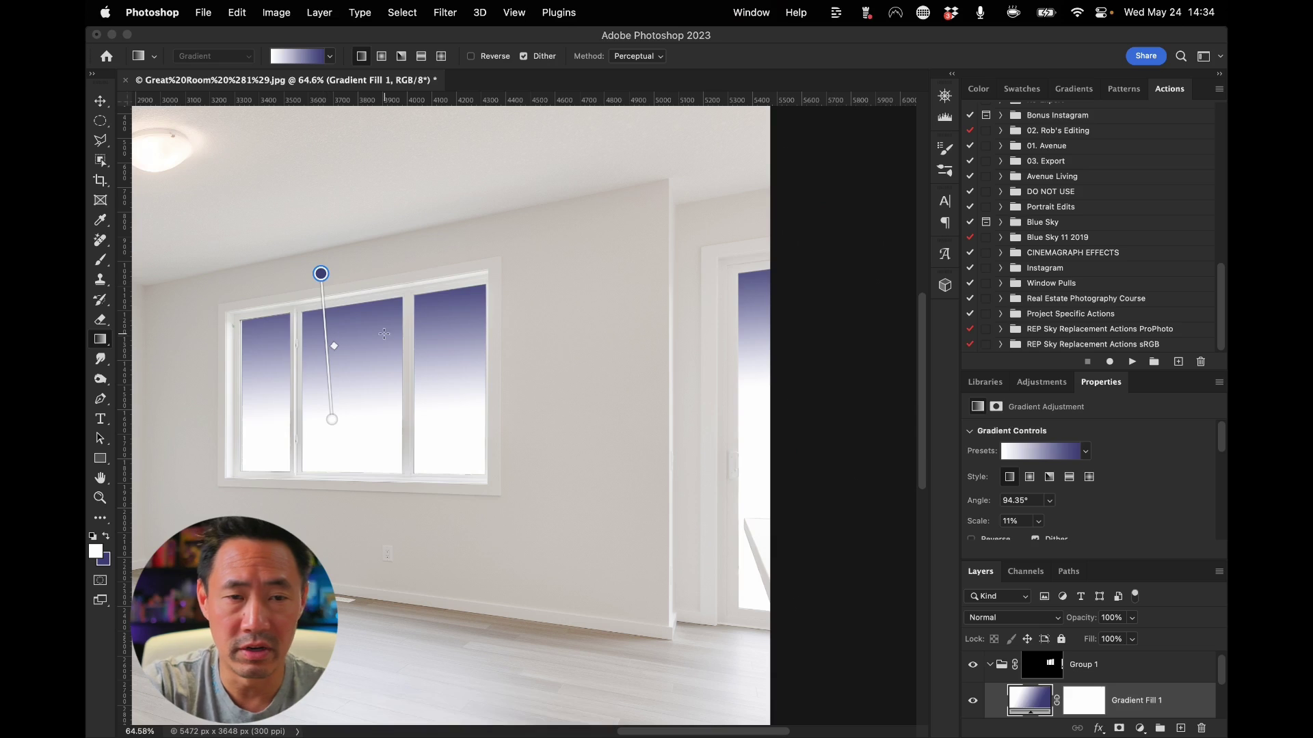
Undo the purplish gradient and redraw it upward over the window from white to a muted sky blue set as the background colour
key(super+z)
click(105, 560)
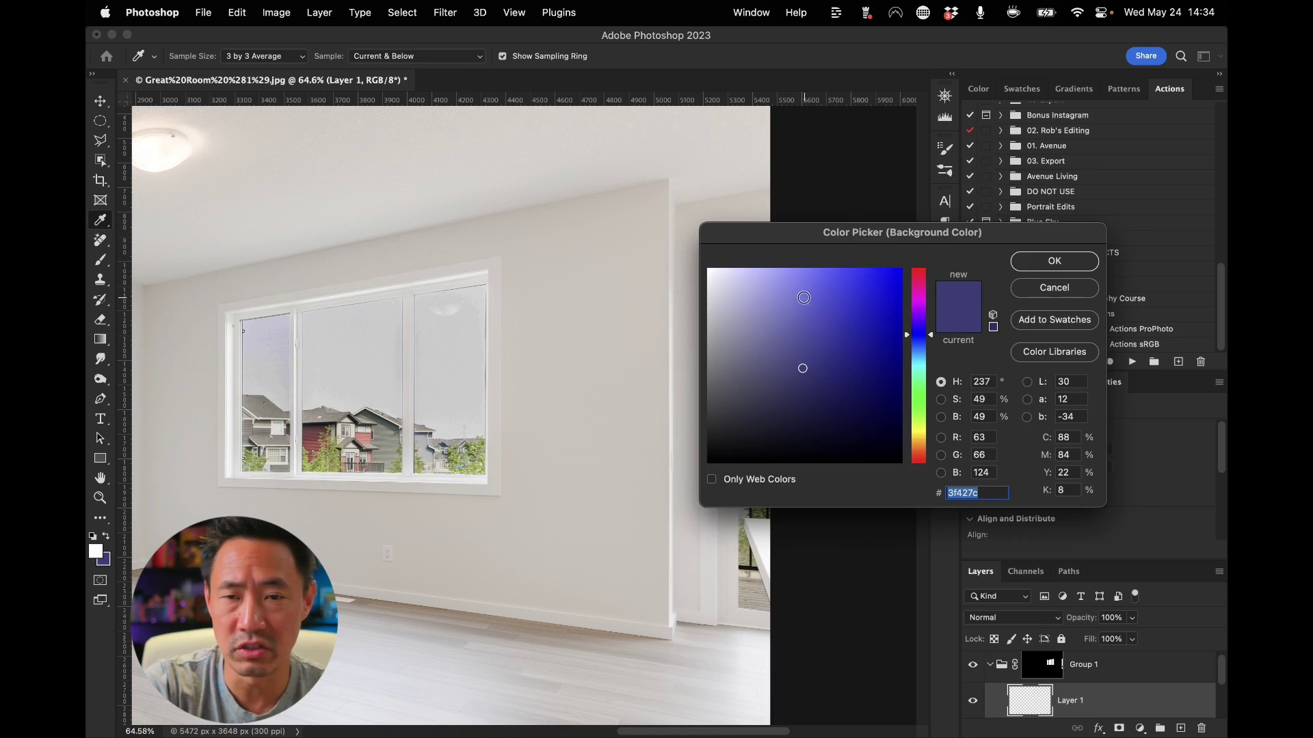
click(850, 330)
drag(930, 335, 931, 352)
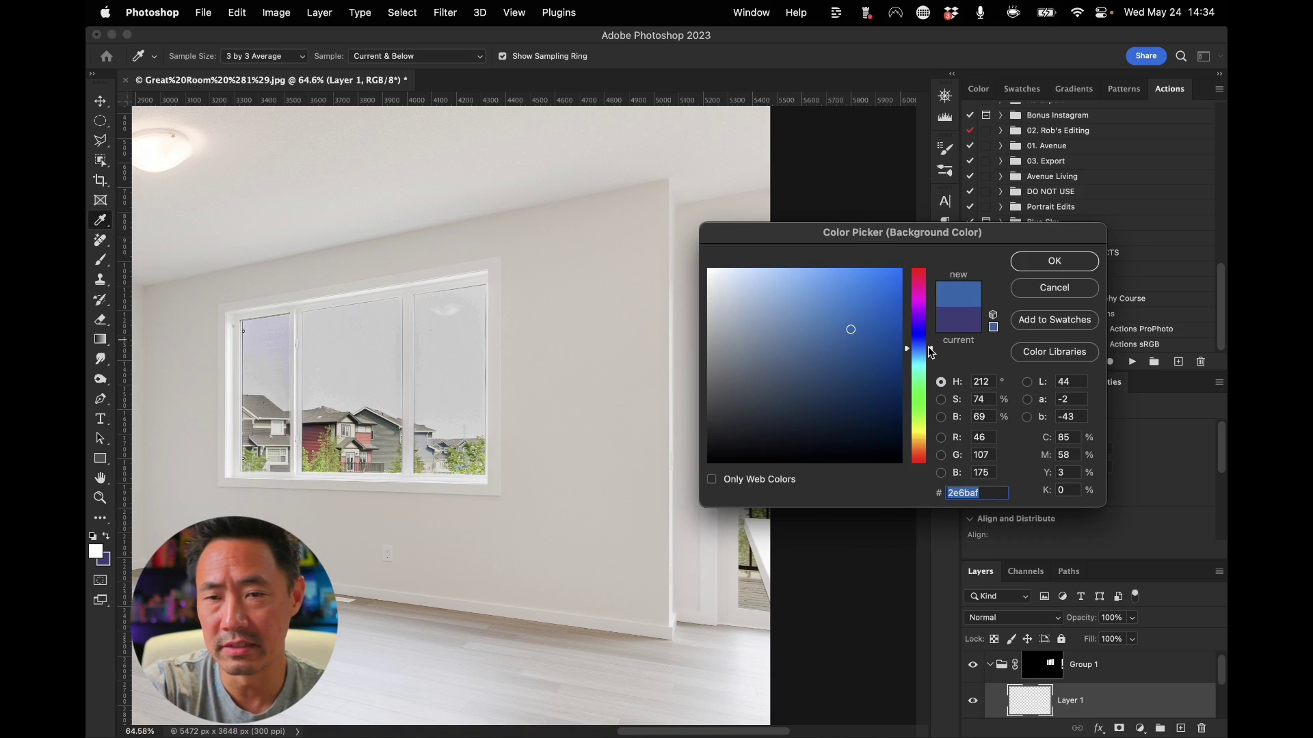
drag(860, 320, 825, 346)
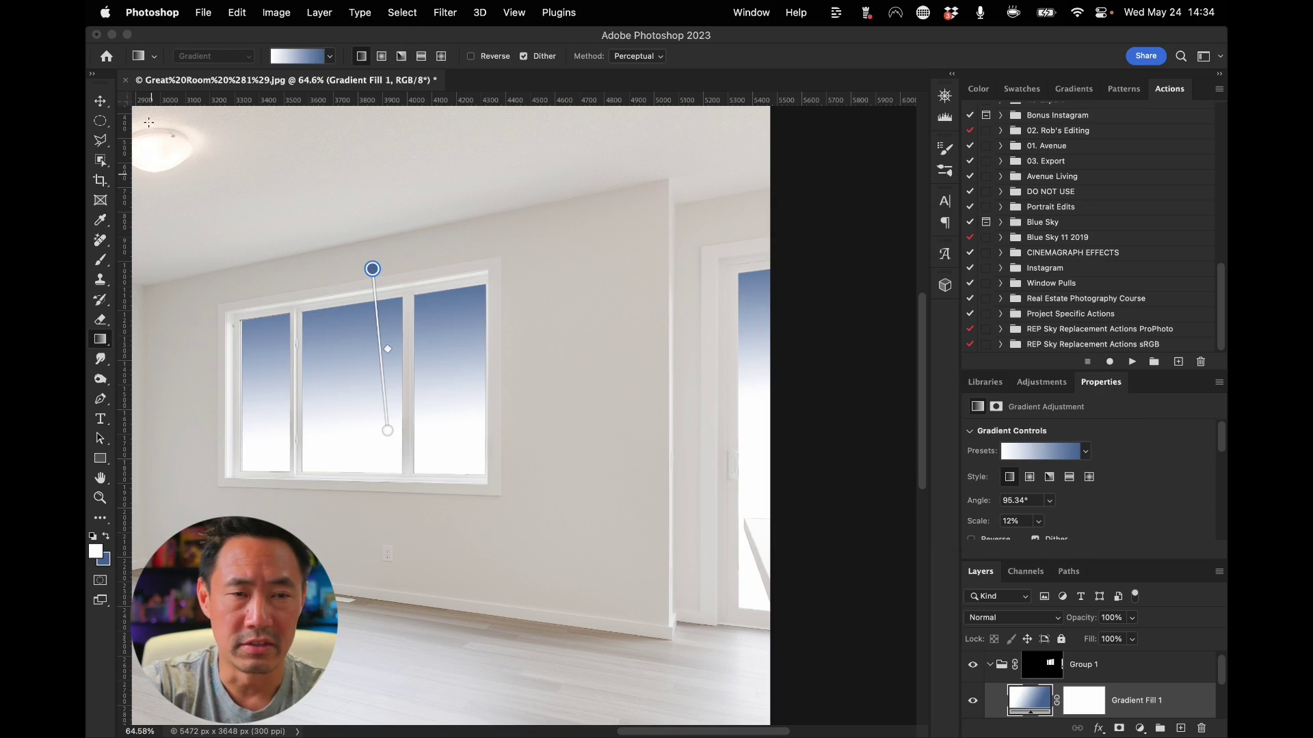
click(201, 12)
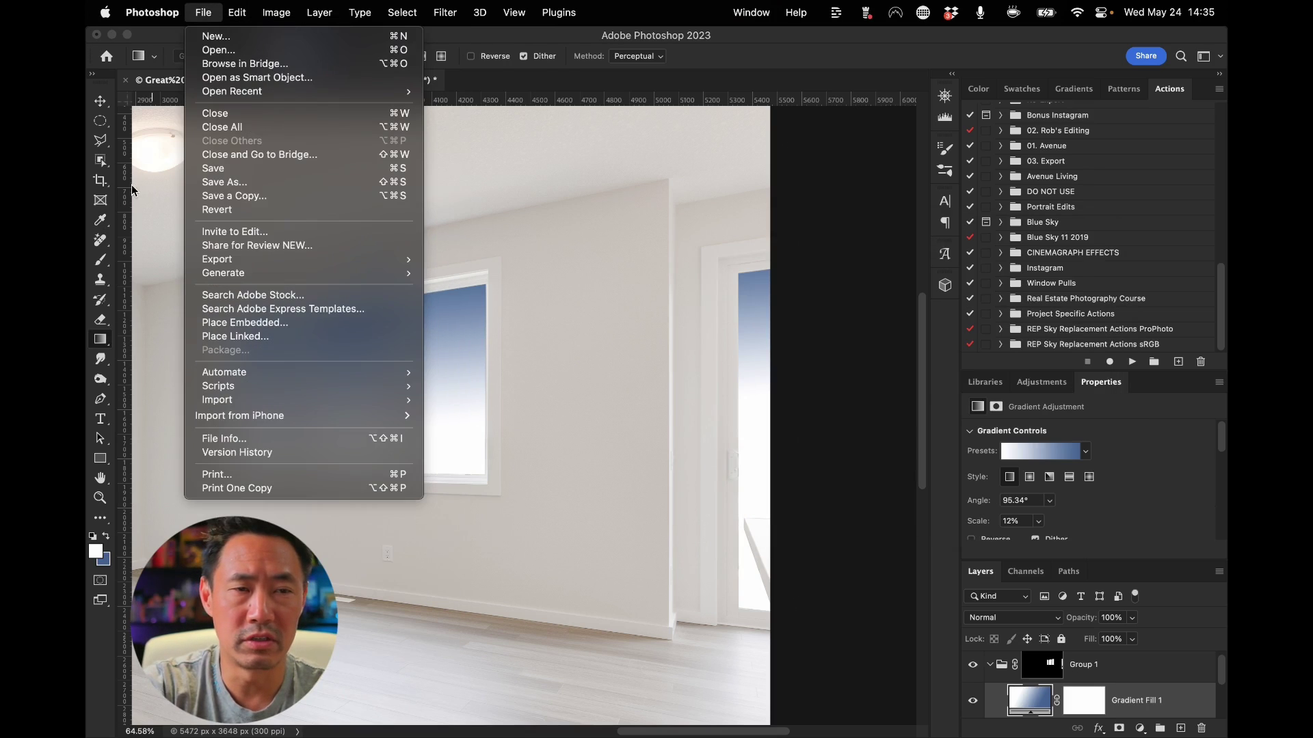
click(134, 190)
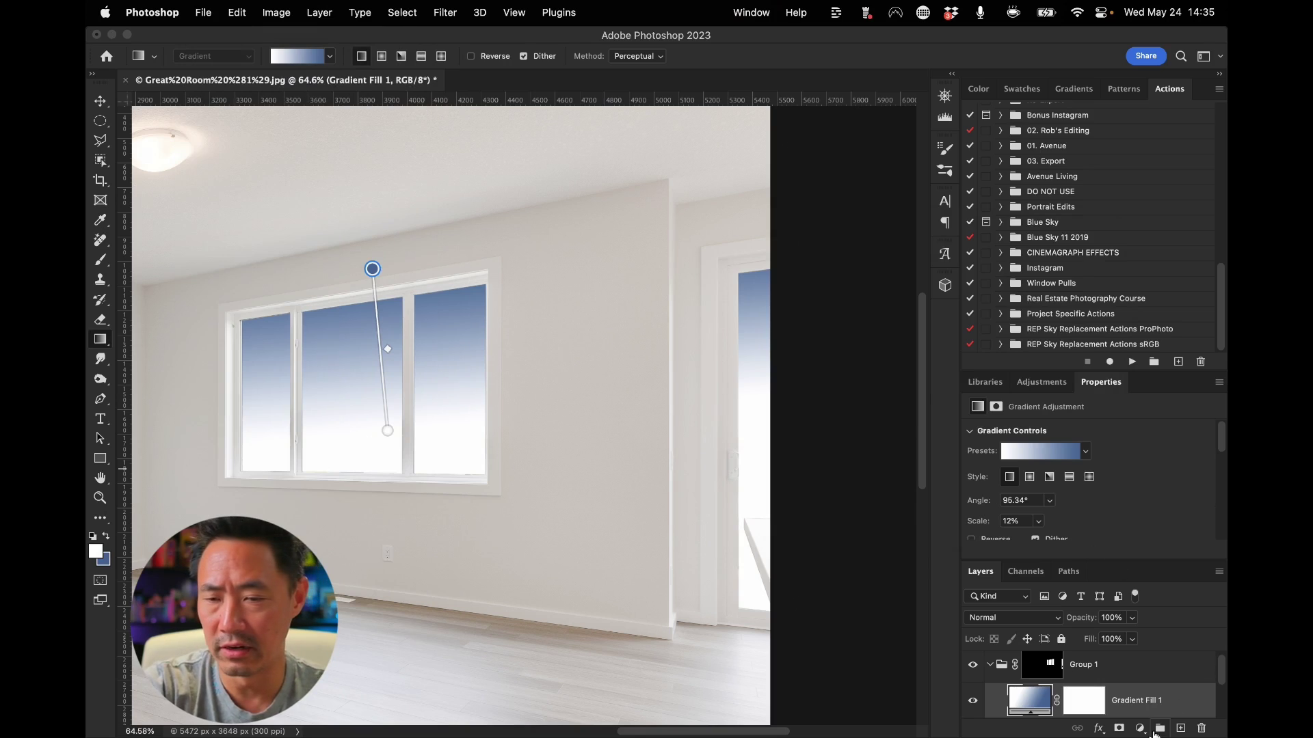
Add a new layer above the gradient and choose the "2023 04 Cloud 1 With Jitters" brush for painting clouds
click(1180, 728)
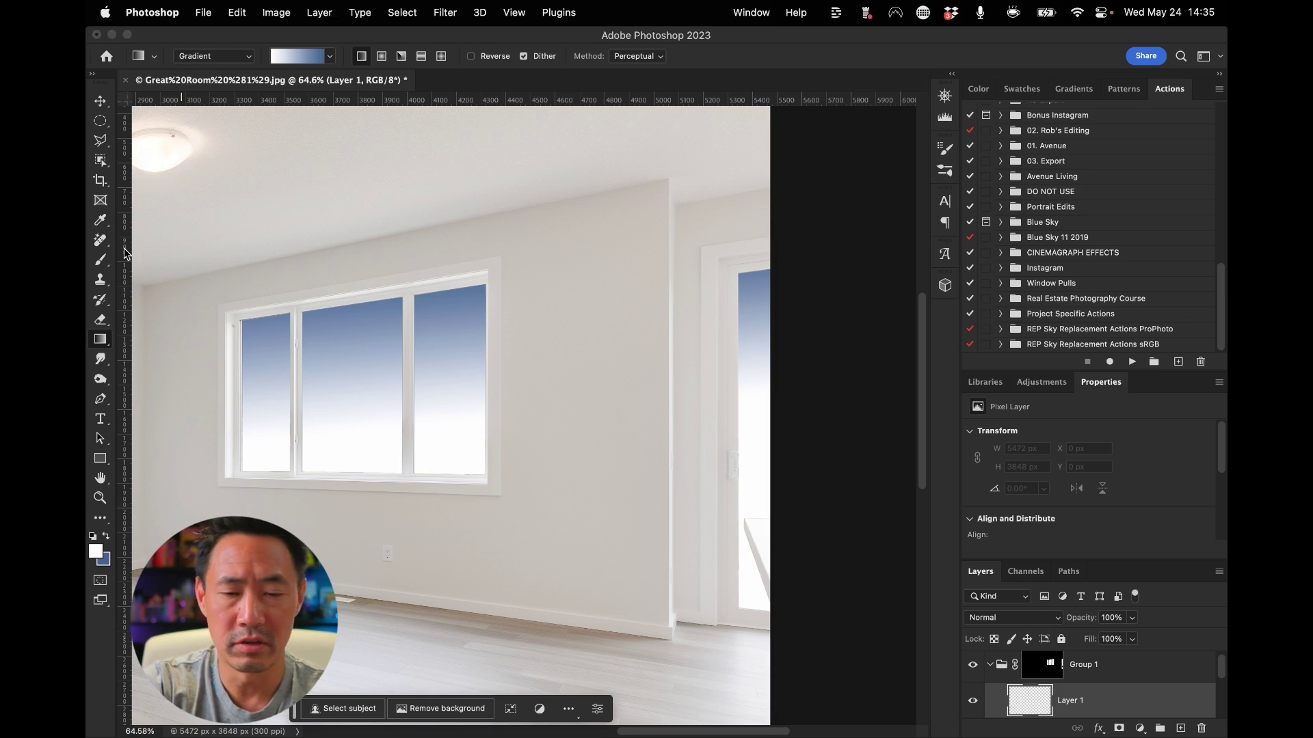
key(b)
click(183, 60)
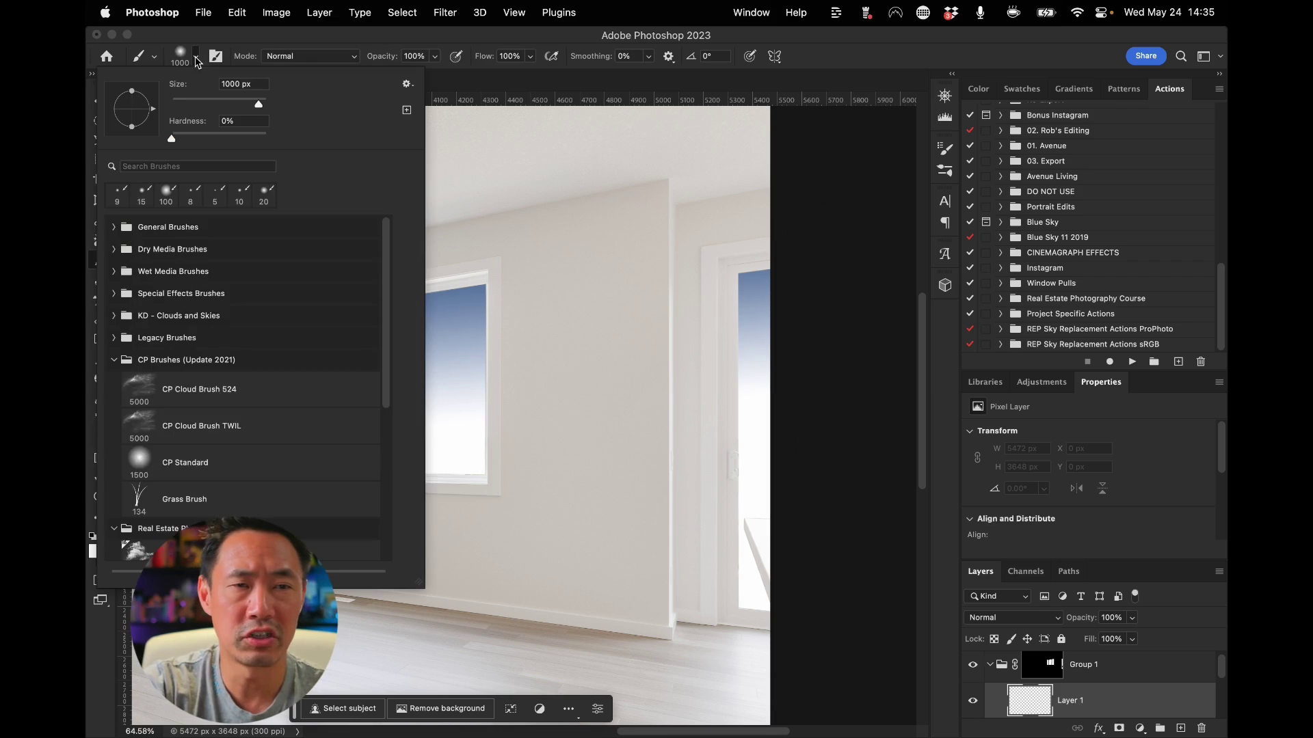
scroll(161, 406, down, 5)
click(186, 318)
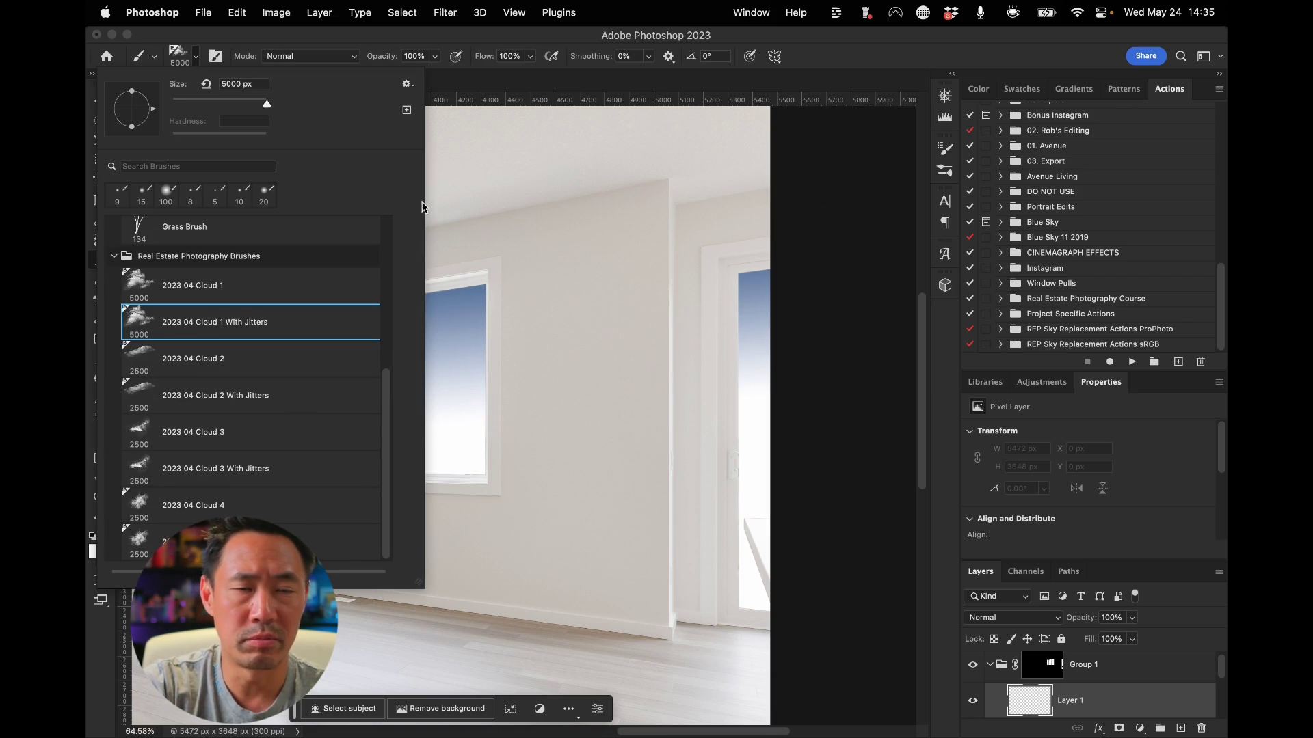
click(565, 150)
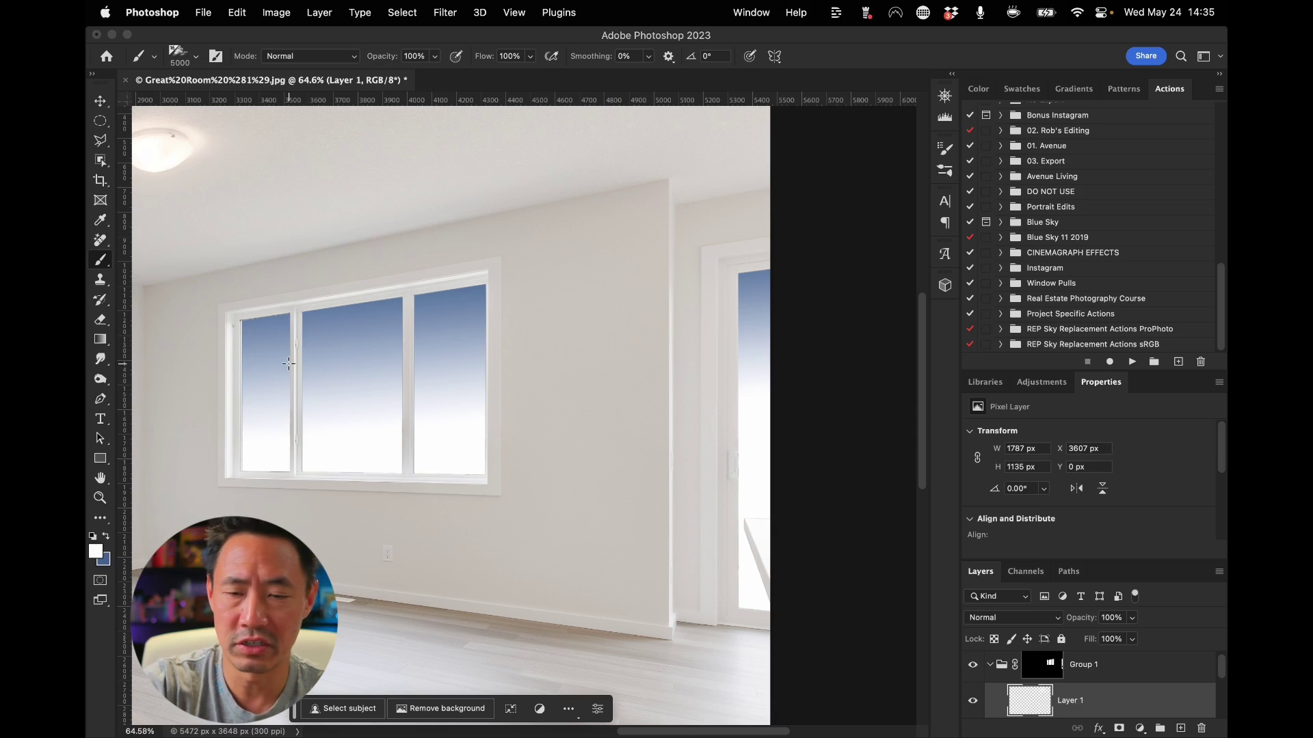
Paint white clouds over the gradient in the window panes and patio door, with the cloud brush reduced to 1700 px
key(bracketleft)
key(bracketleft)
key(bracketleft)
key(bracketleft)
key(bracketleft)
key(bracketleft)
key(bracketleft)
key(bracketleft)
key(bracketleft)
key(bracketleft)
key(bracketleft)
key(bracketleft)
key(bracketleft)
key(bracketleft)
key(bracketleft)
key(bracketleft)
key(bracketleft)
key(bracketleft)
key(bracketleft)
key(bracketleft)
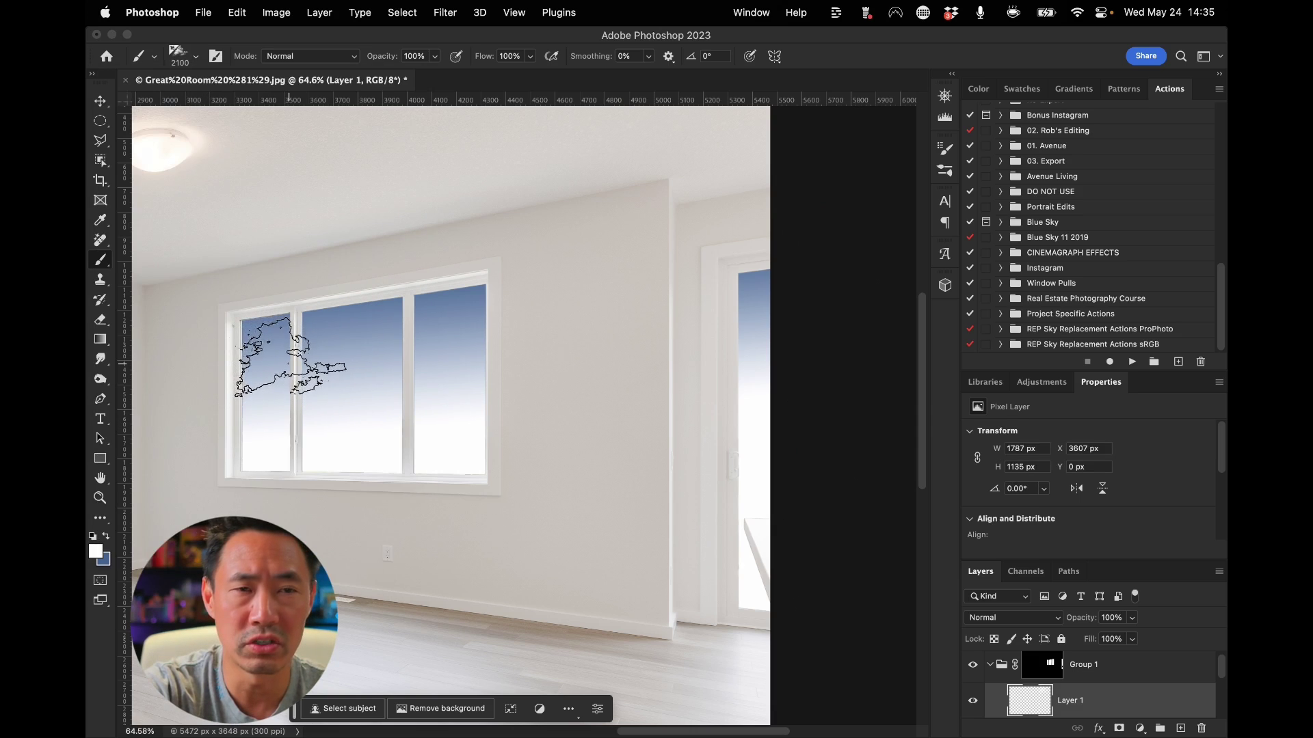
key(bracketleft)
key(bracketleft)
key(bracketleft)
key(bracketleft)
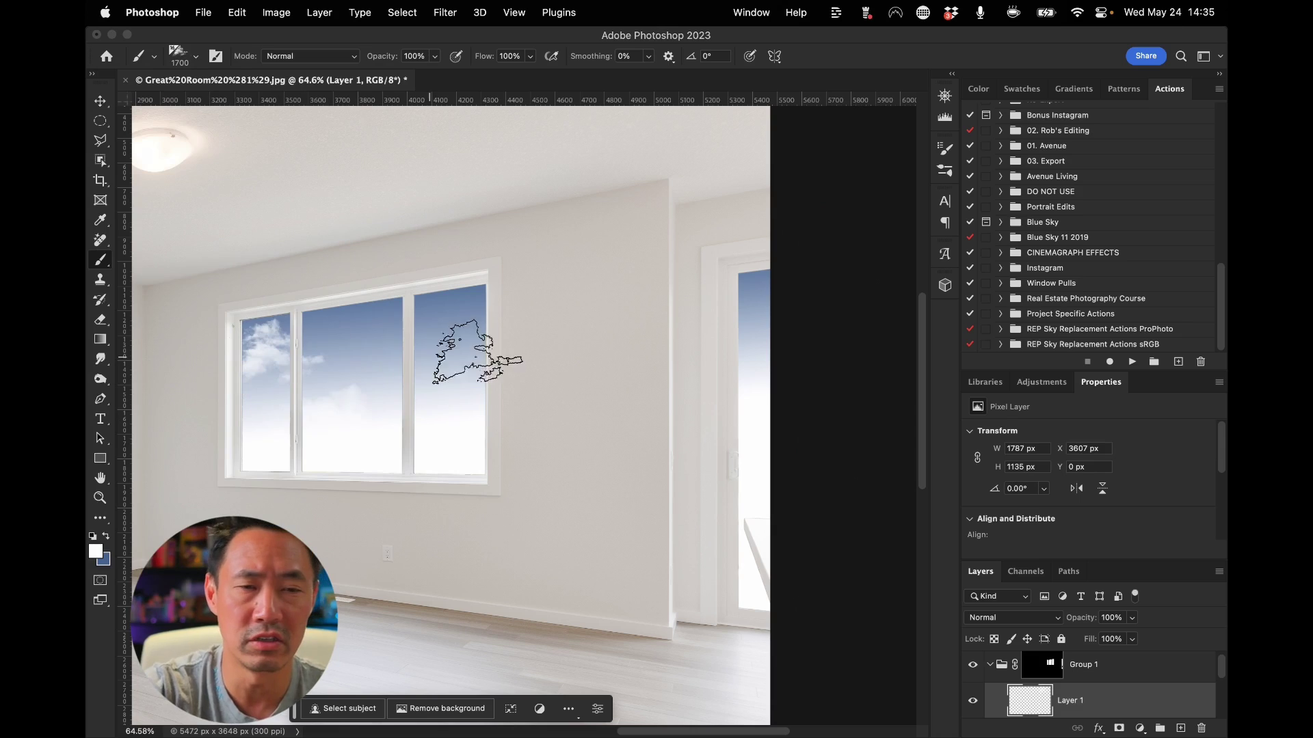
mouse_move(454, 351)
mouse_down()
mouse_move(357, 364)
mouse_move(289, 343)
mouse_move(516, 354)
mouse_move(440, 410)
mouse_up()
drag(559, 438, 796, 328)
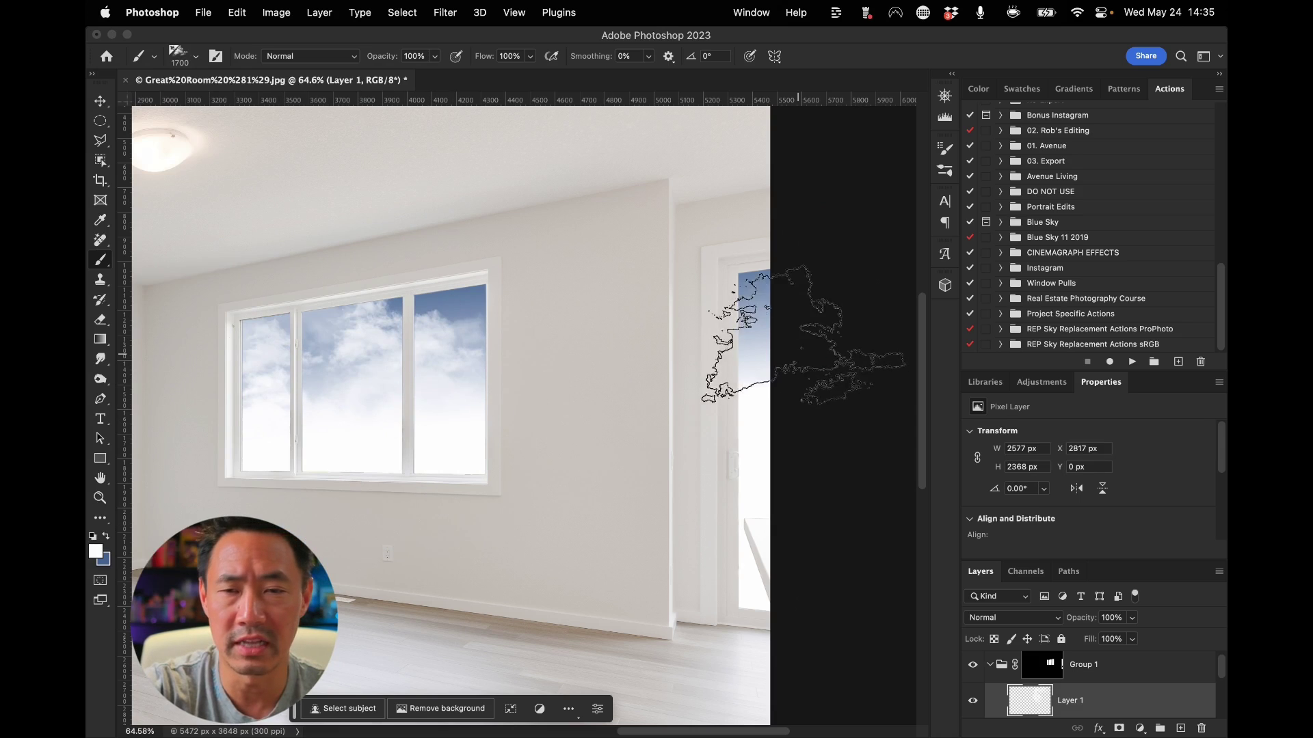
Examine the layer stack from the masked group's cloud and gradient layers down to the exposure adjustment and background
scroll(1121, 692, down, 2)
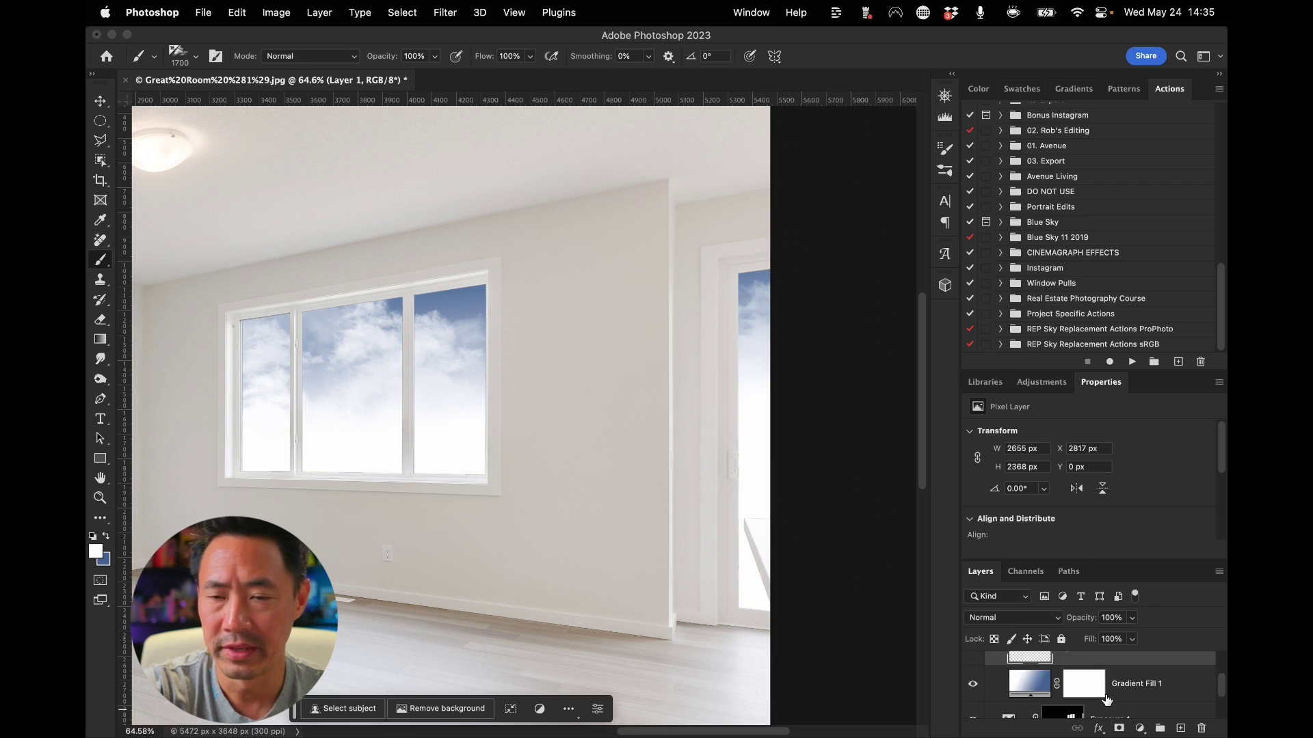
key(super+alt+a)
scroll(1080, 687, up, 2)
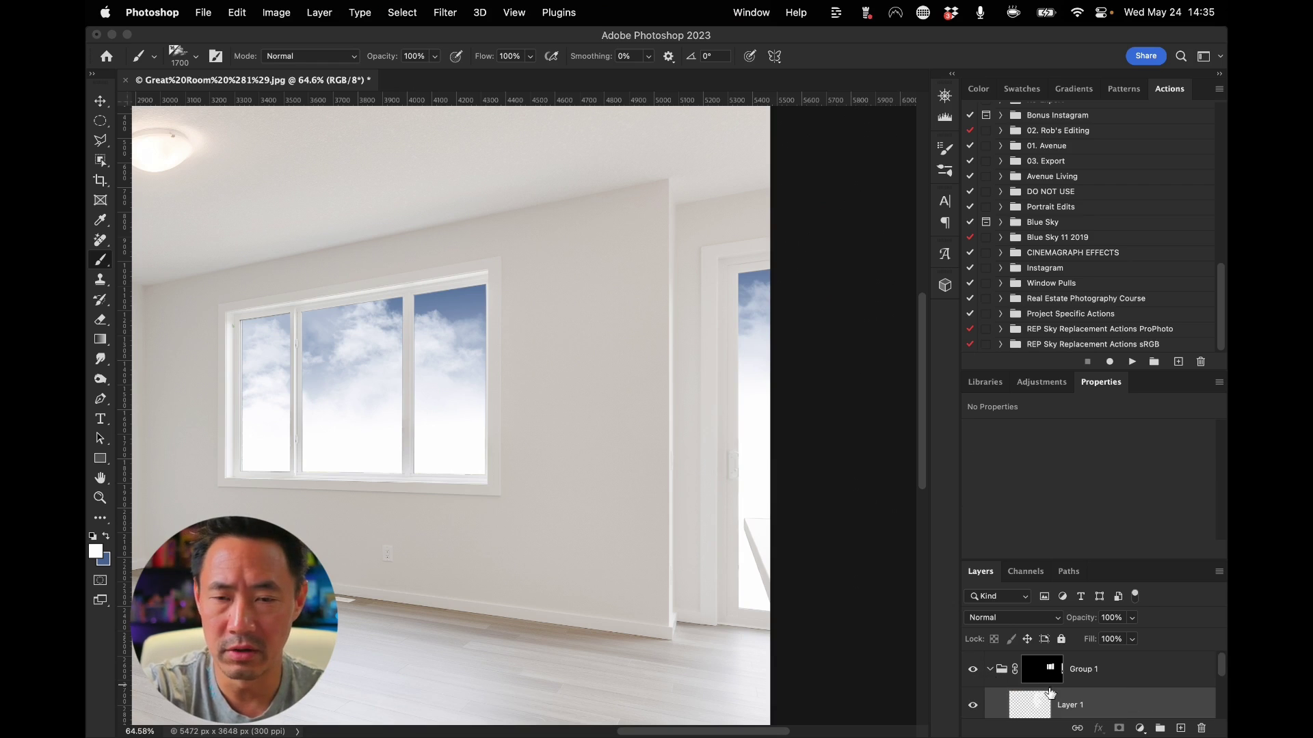
scroll(1056, 693, down, 2)
scroll(1066, 696, down, 1)
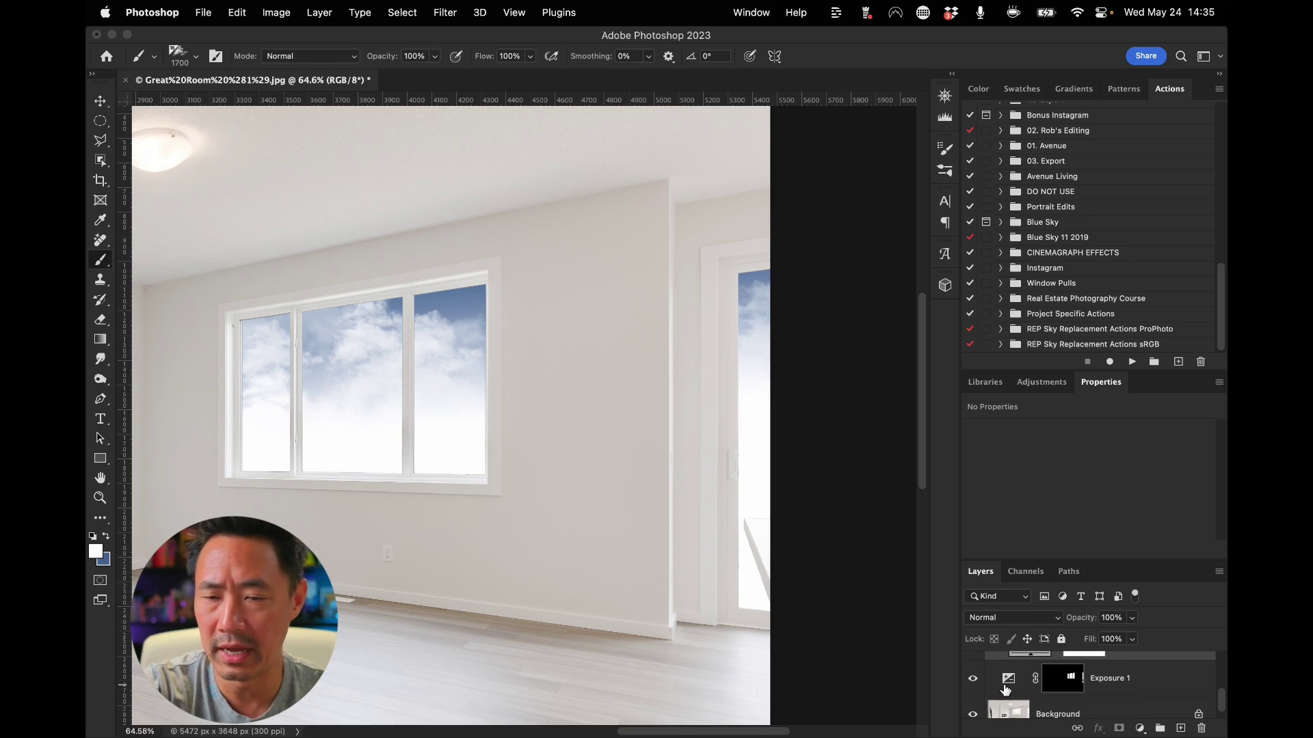
scroll(1053, 678, up, 1)
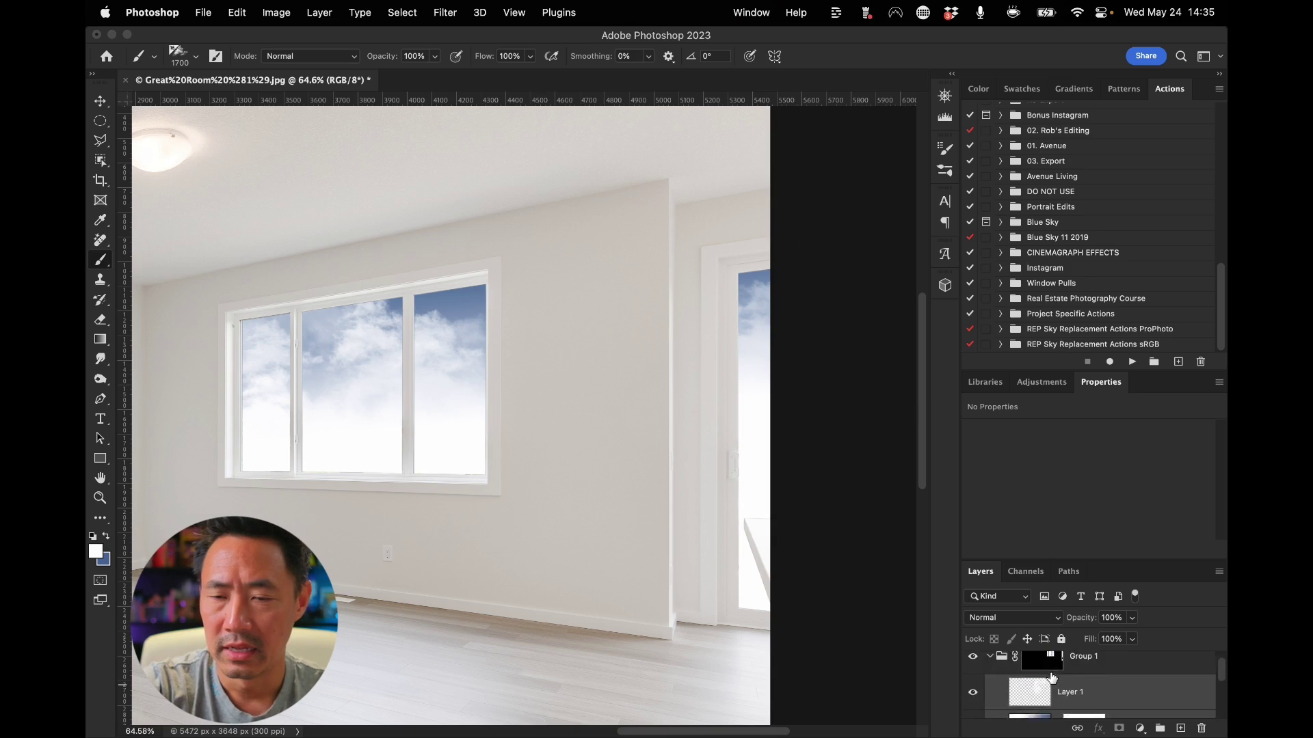
scroll(1056, 677, down, 1)
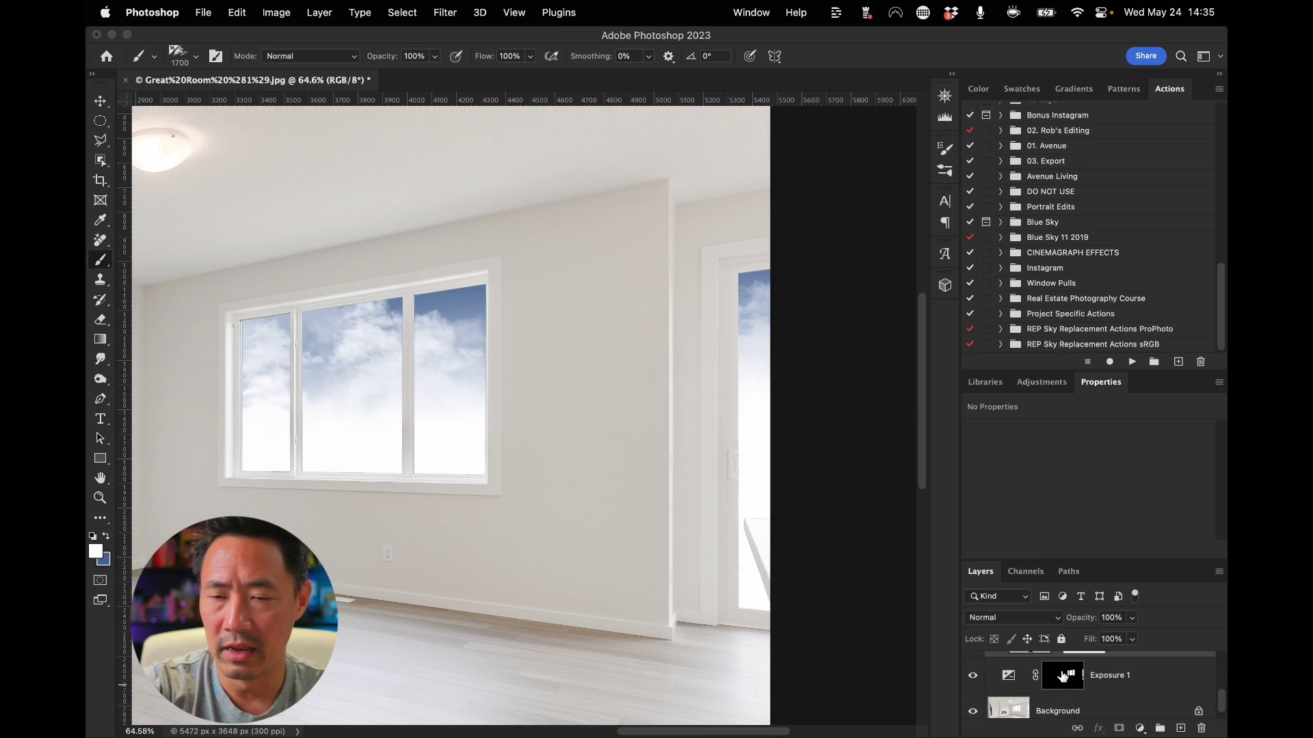
scroll(1062, 676, up, 3)
Collapse and hide the masked sky group, and make the Background layer active
click(997, 664)
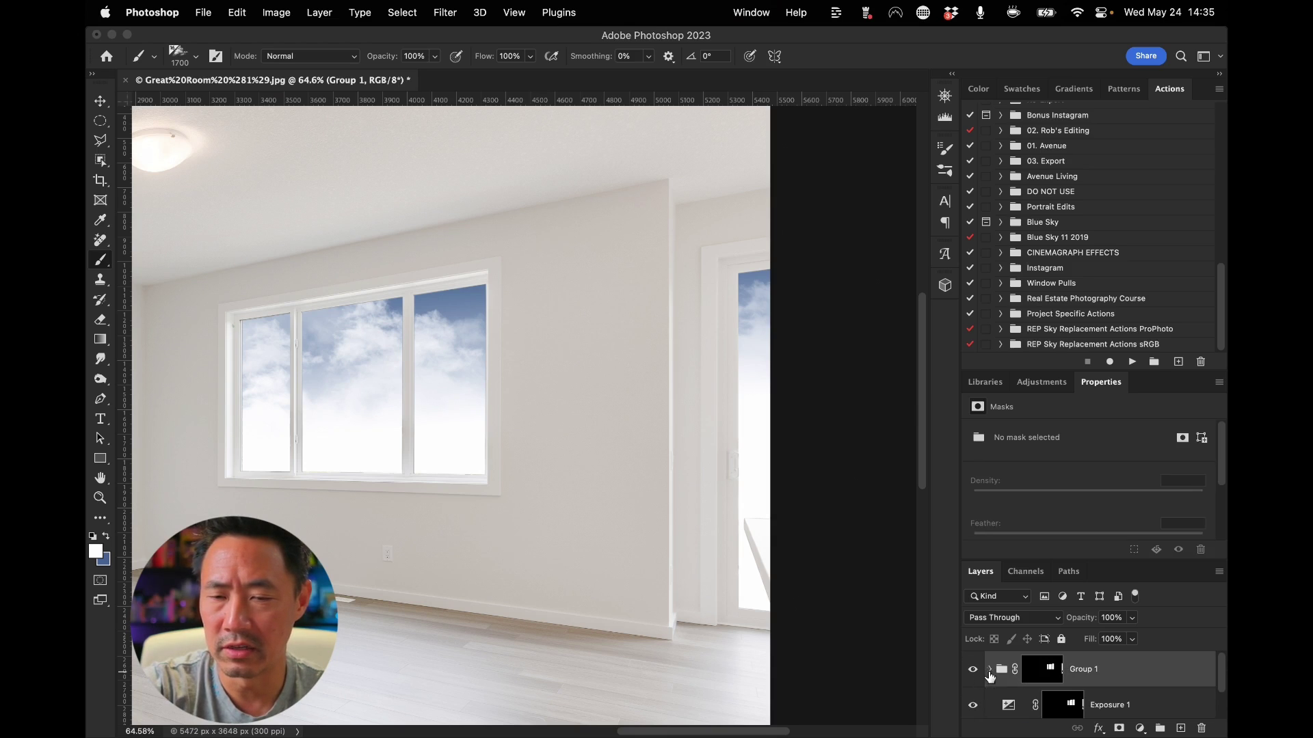
key(super+comma)
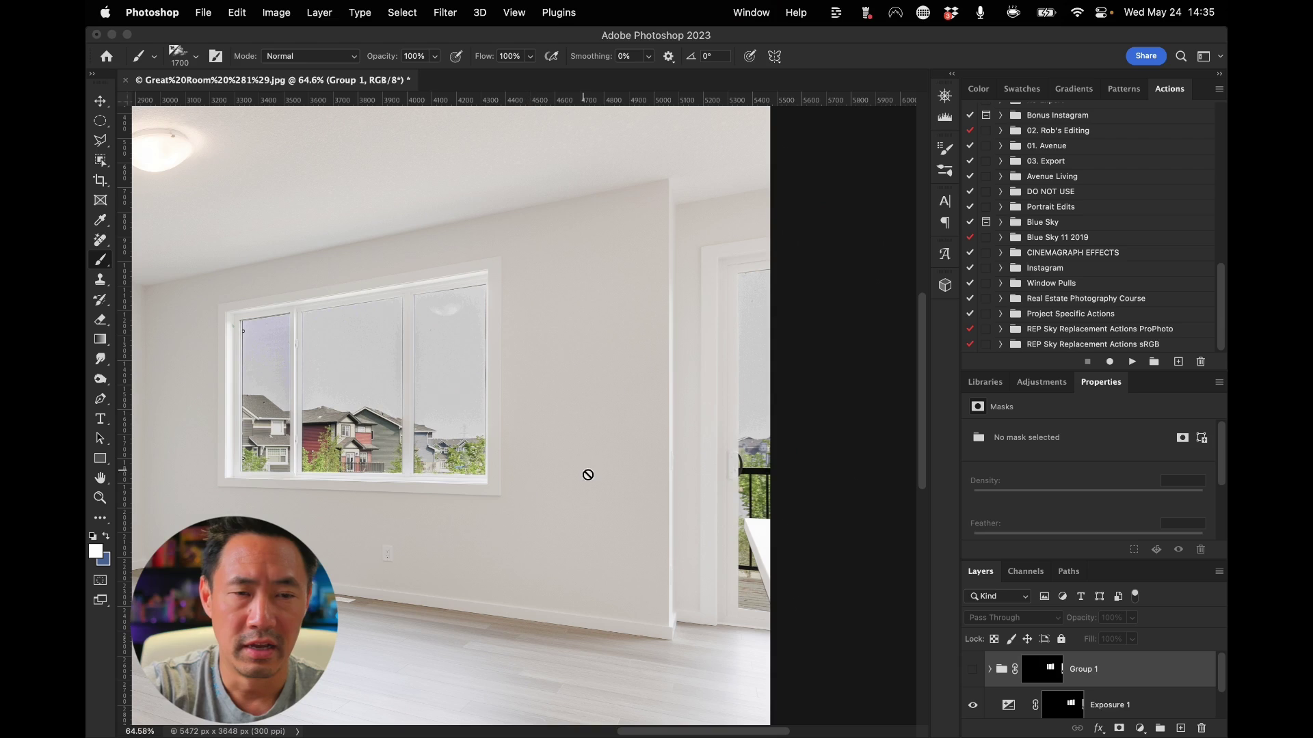
scroll(1029, 701, down, 1)
scroll(1029, 701, up, 1)
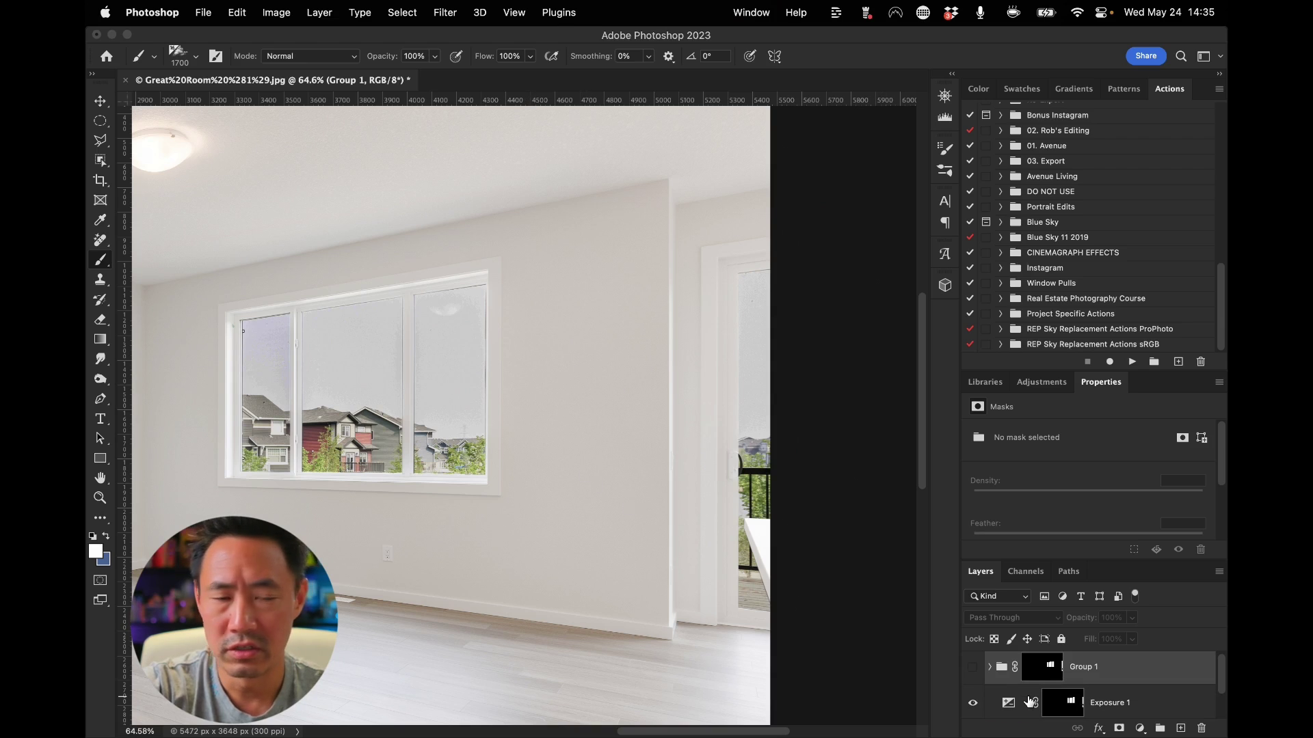
scroll(1029, 701, down, 1)
click(1001, 704)
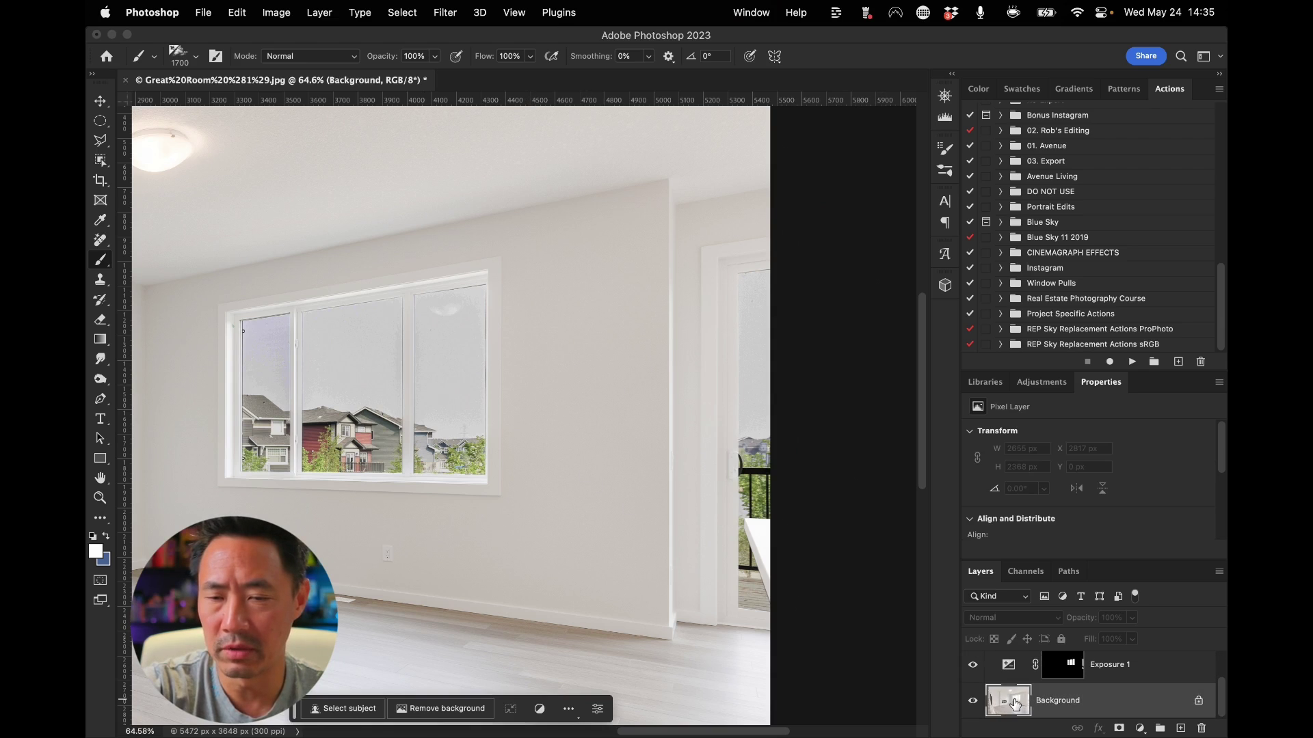
Select the original grey sky in all three window panes and the patio door with the Magic Wand at tolerance 10
key(i)
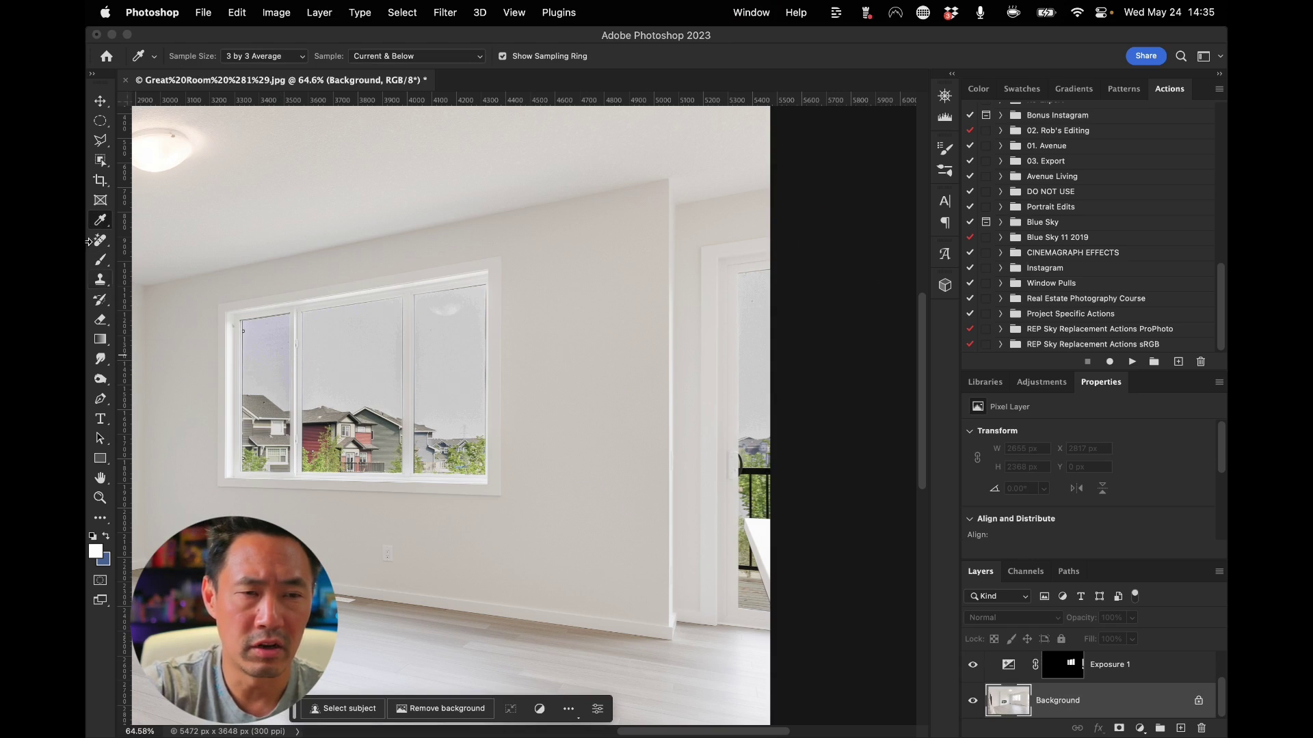
click(99, 160)
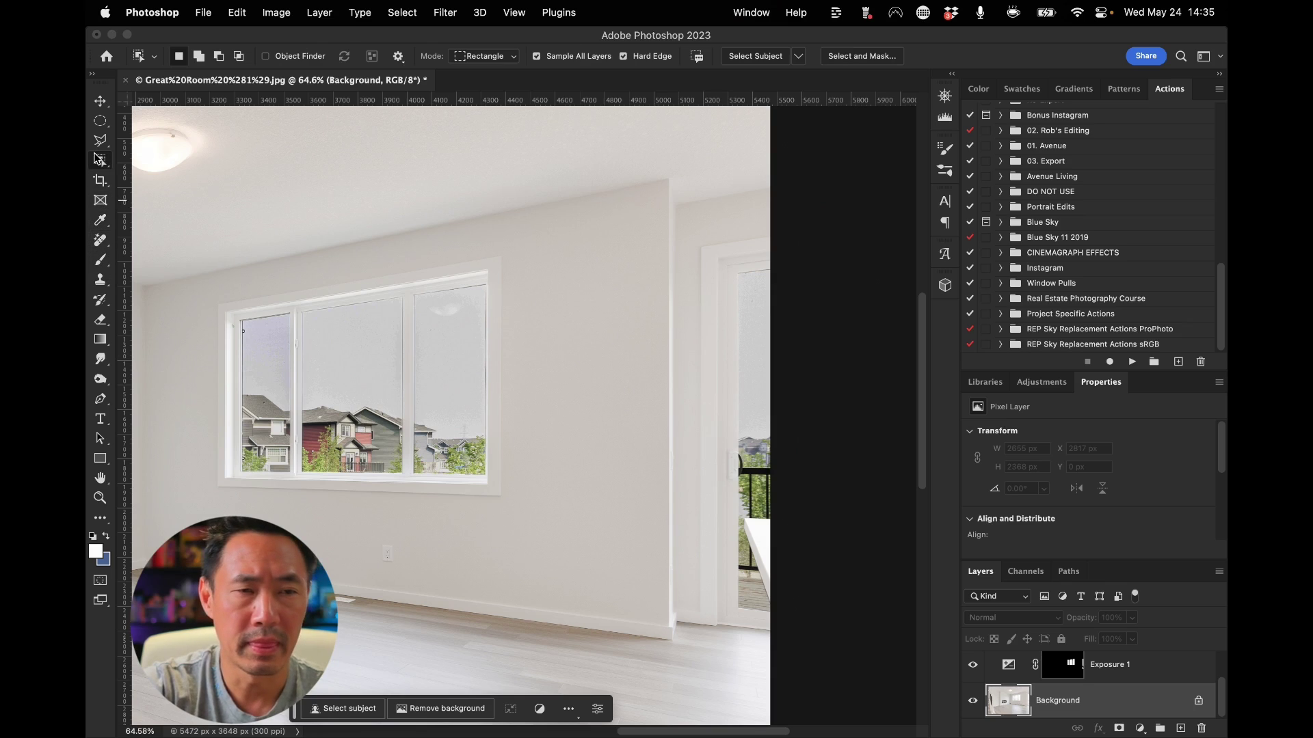
right_click(102, 164)
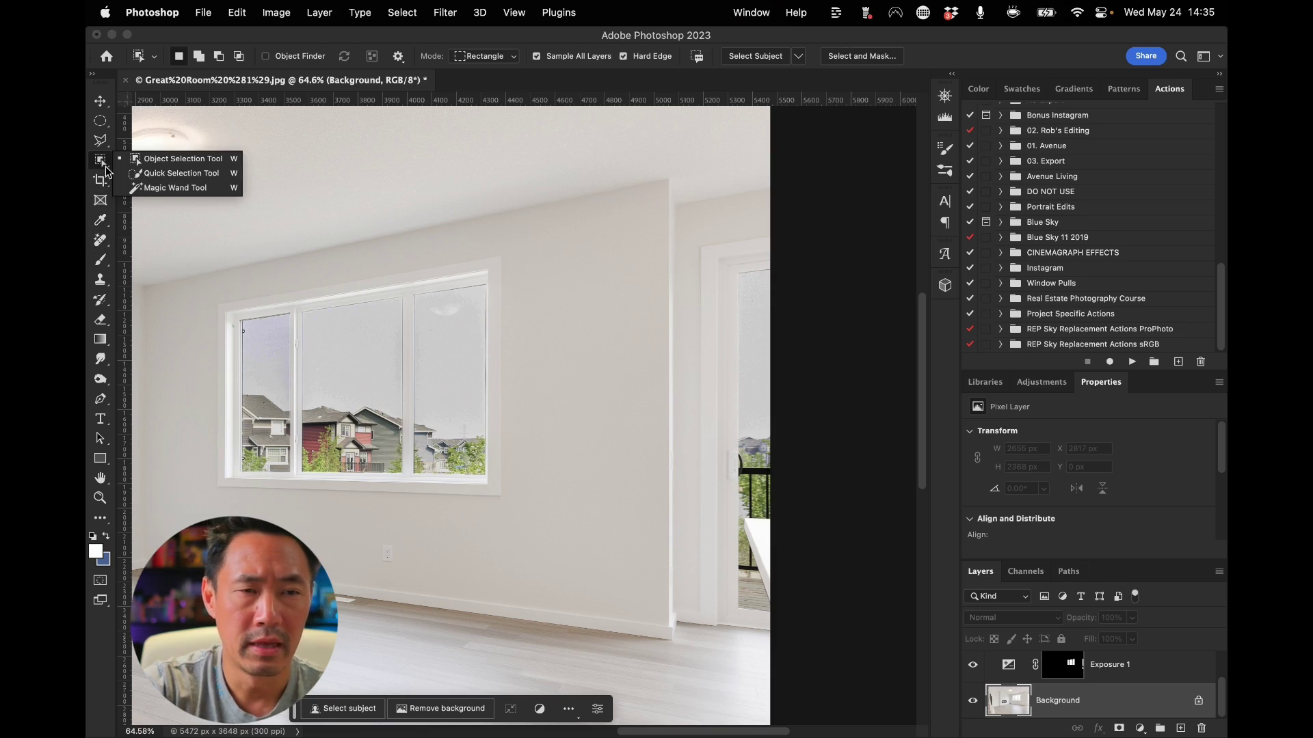
click(168, 193)
click(282, 366)
click(341, 370)
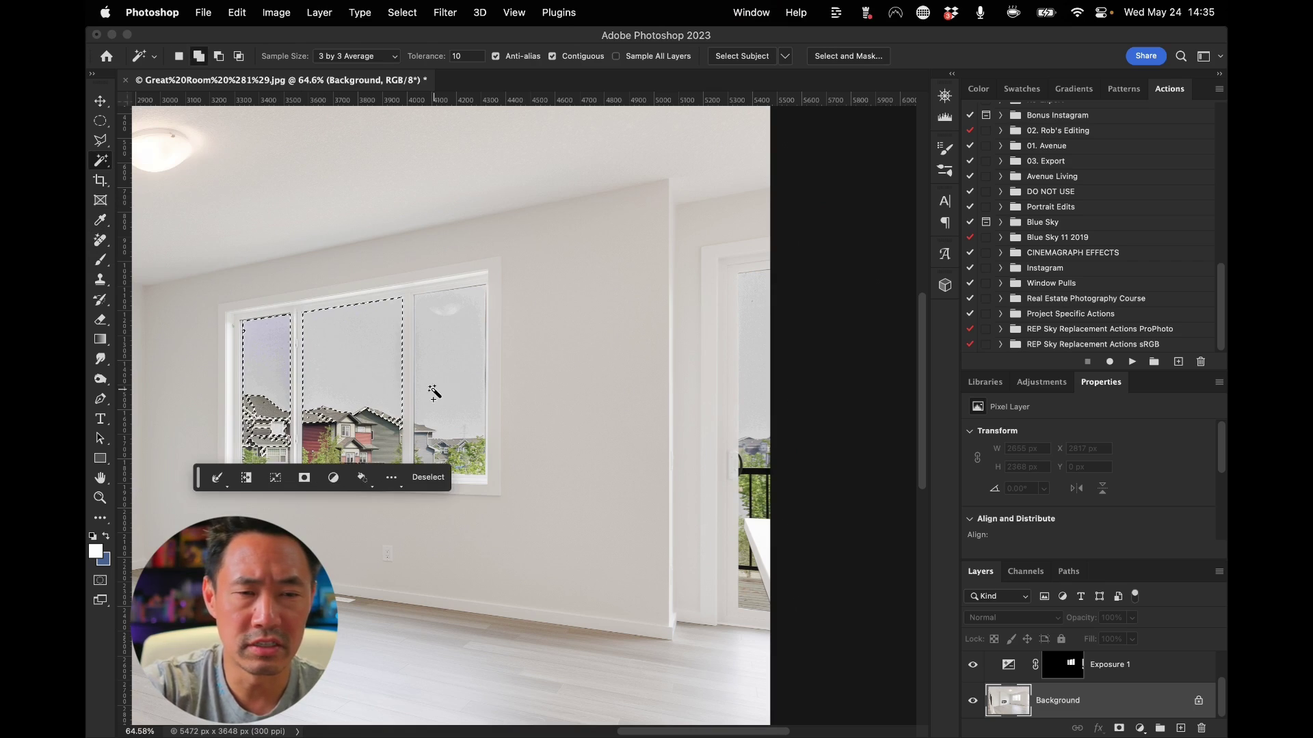
click(438, 391)
click(765, 391)
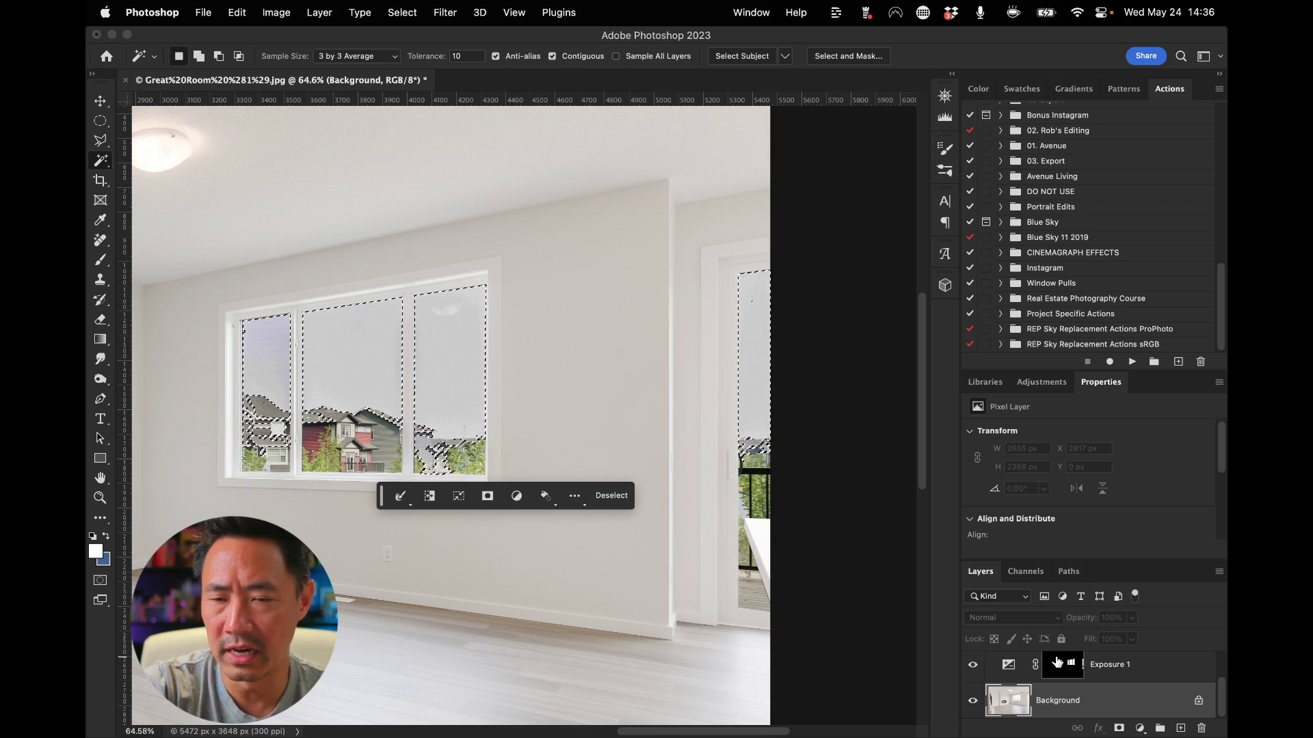
Show the sky group again and make its layer mask active
key(super+g)
click(967, 670)
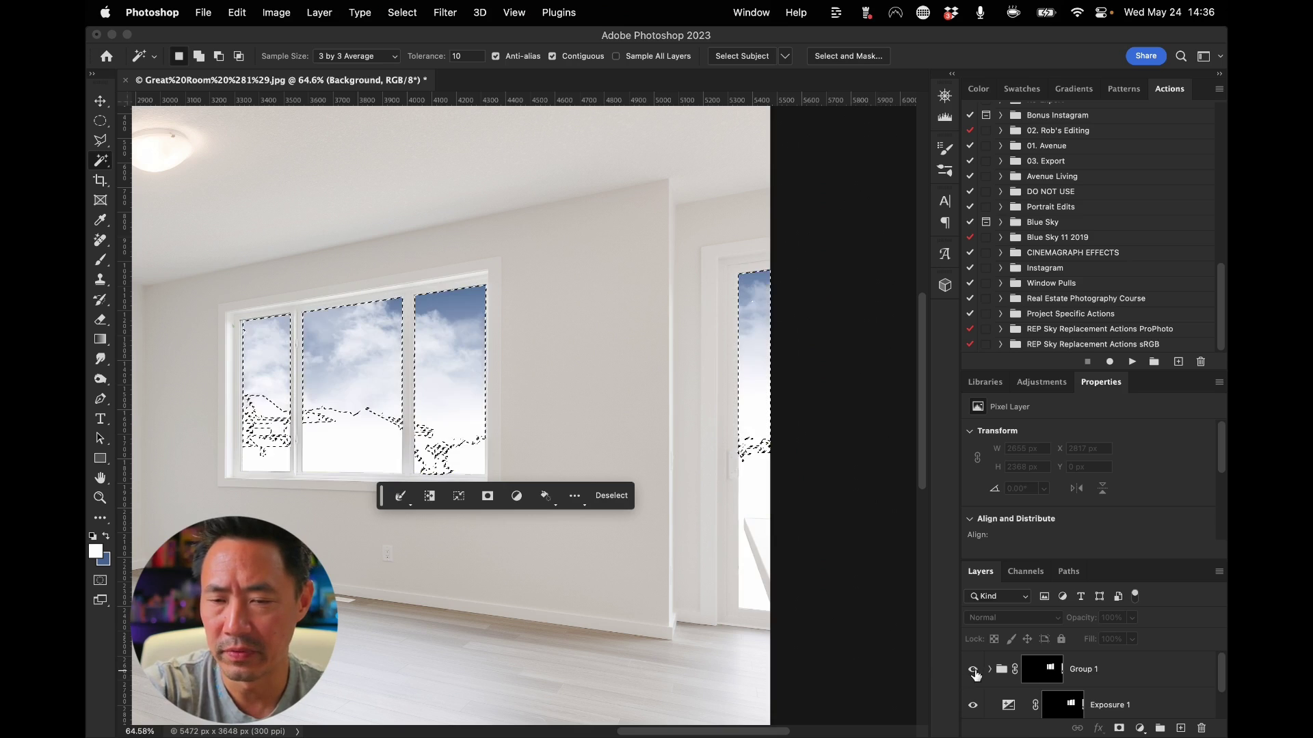
click(1040, 672)
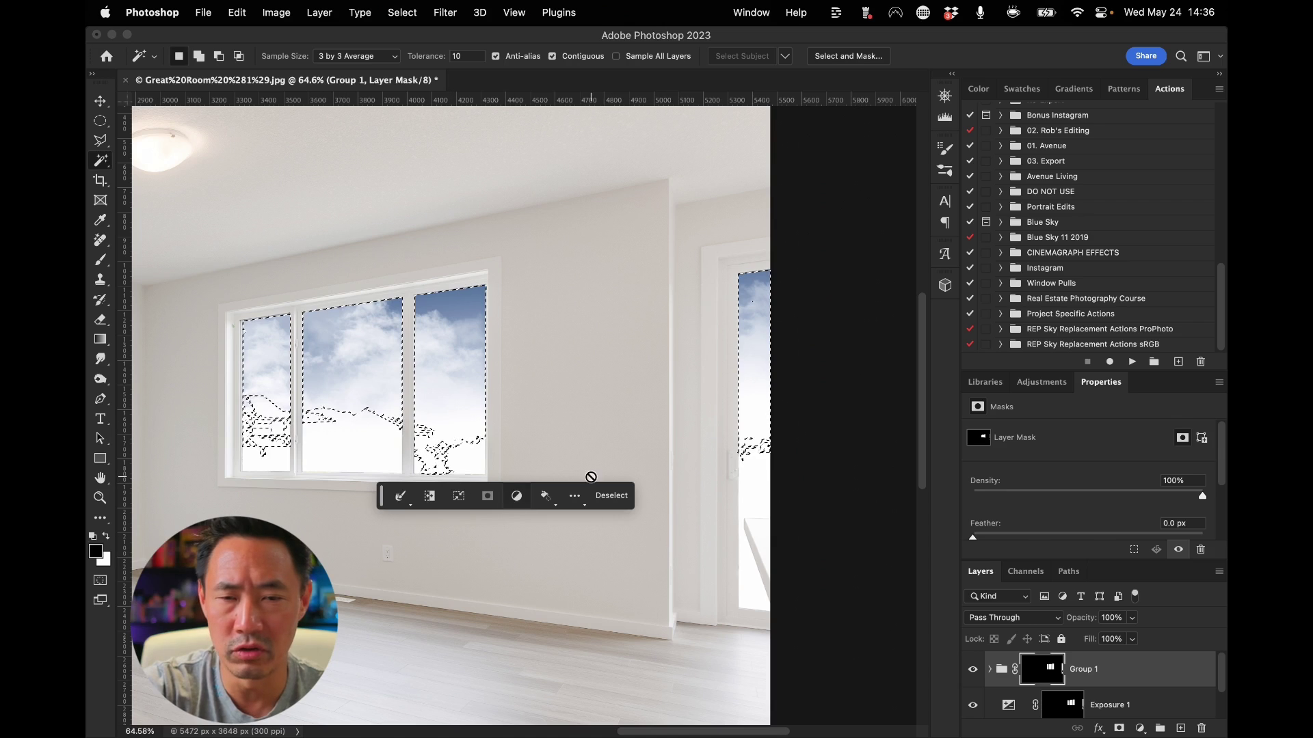
Invert the sky selection to cover the houses, trees and room instead
key(l)
right_click(441, 380)
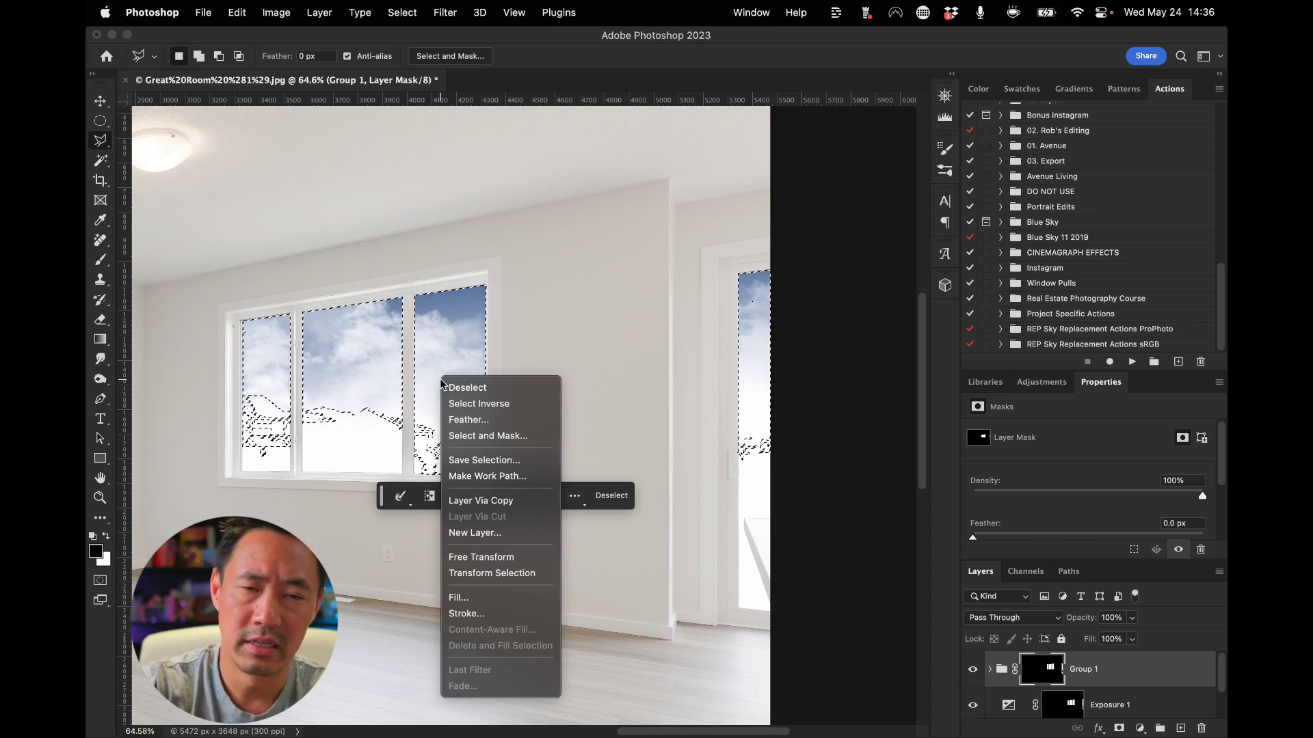
click(478, 404)
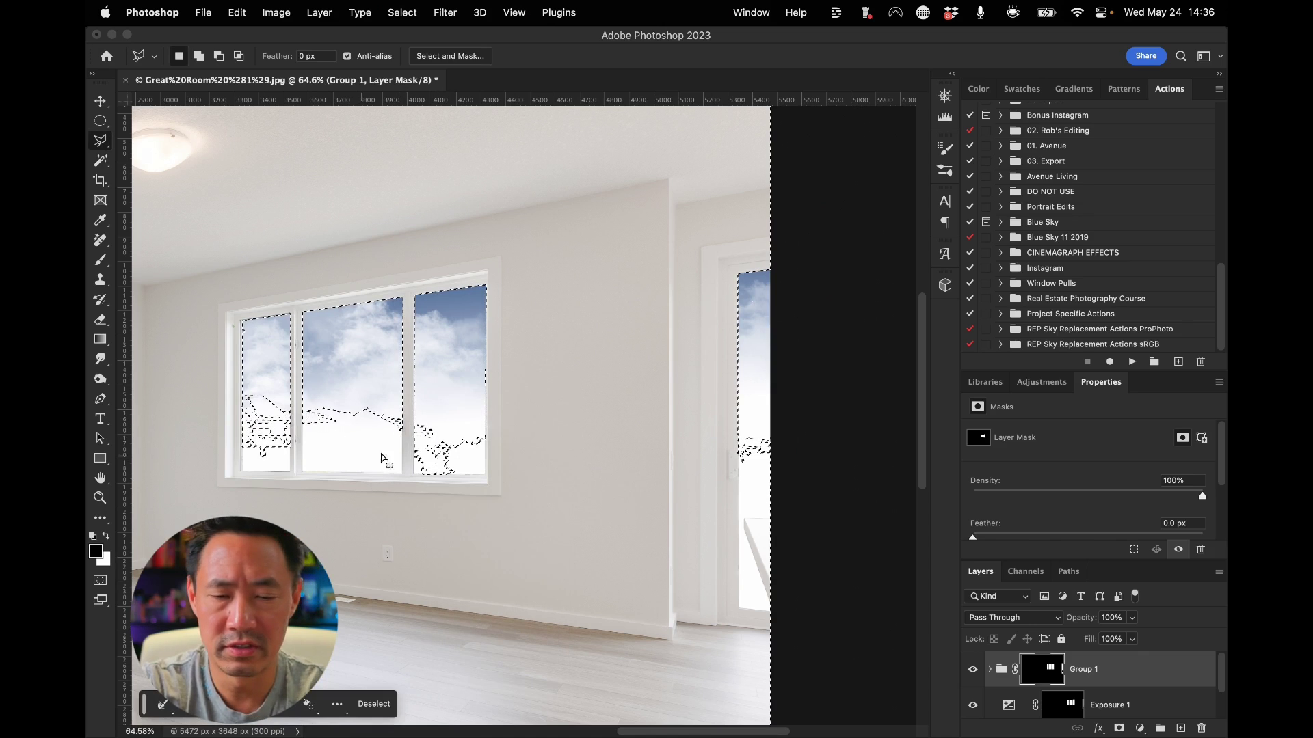
Choose a soft round brush with 0% hardness and set its size to 250 px
key(b)
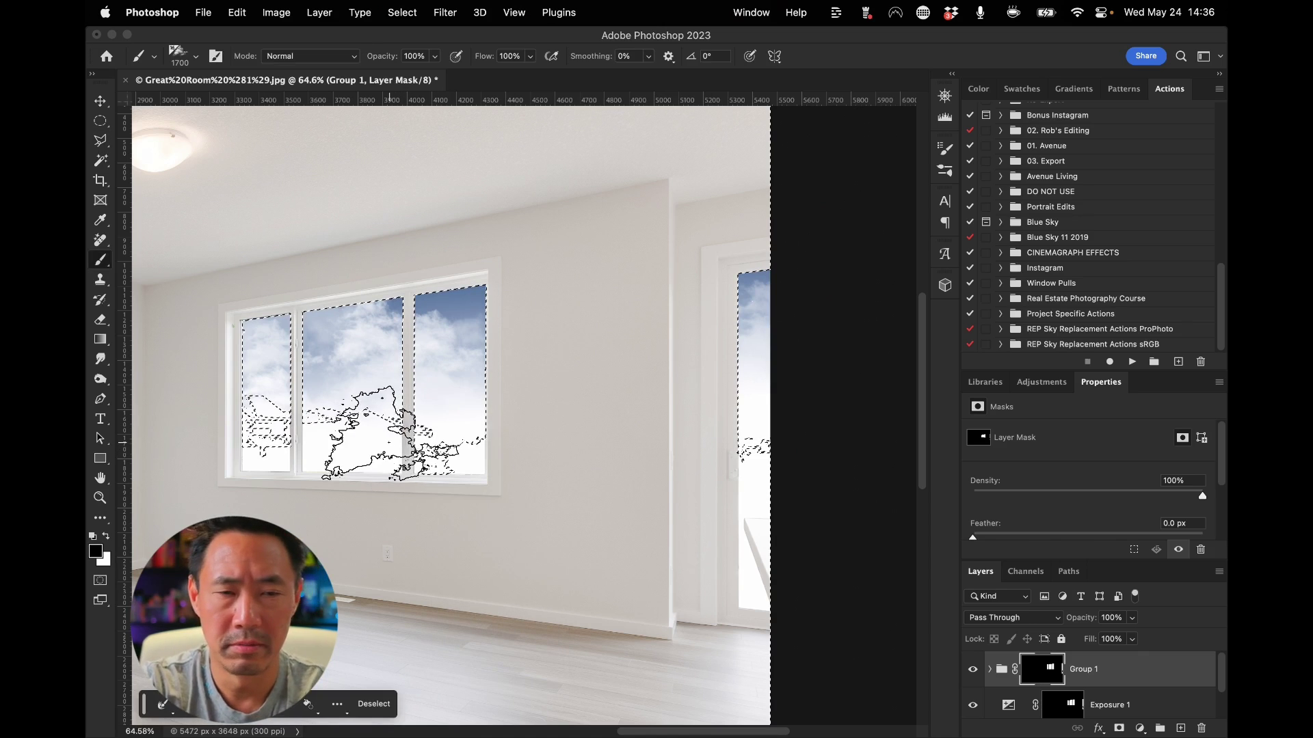
click(191, 63)
click(216, 193)
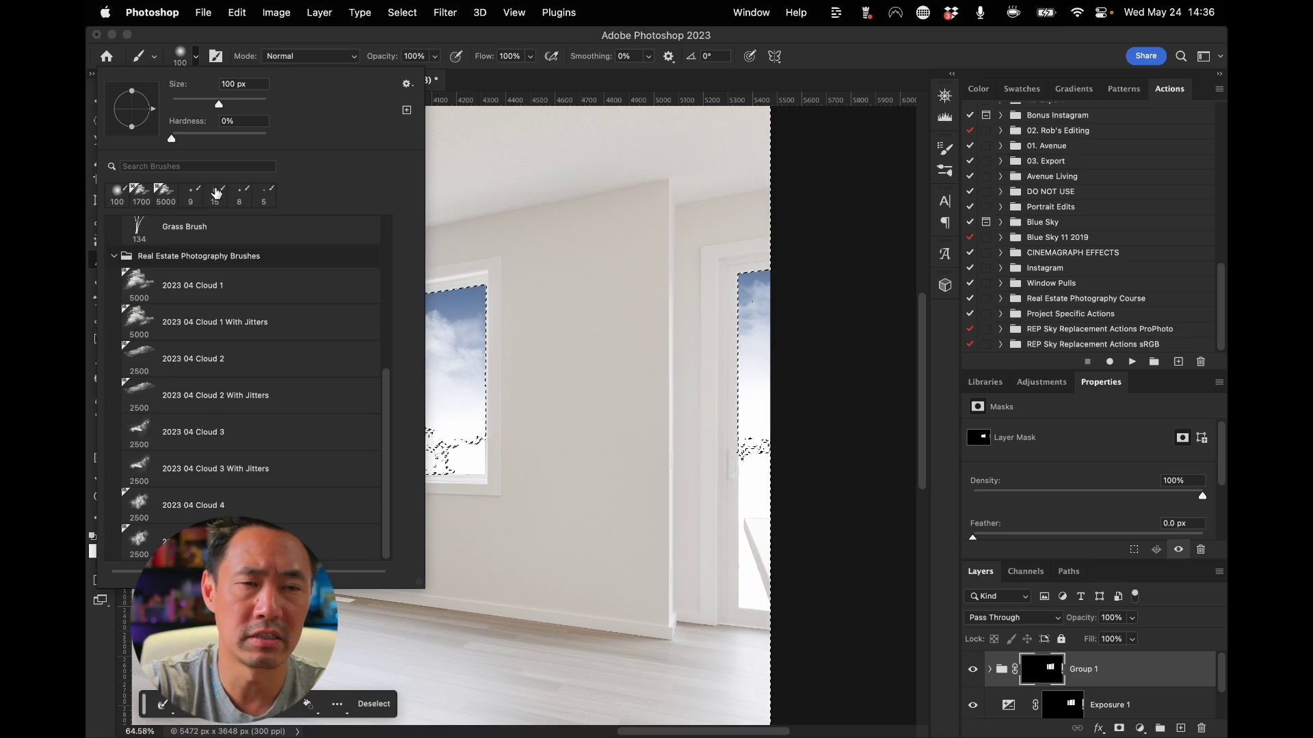
click(473, 173)
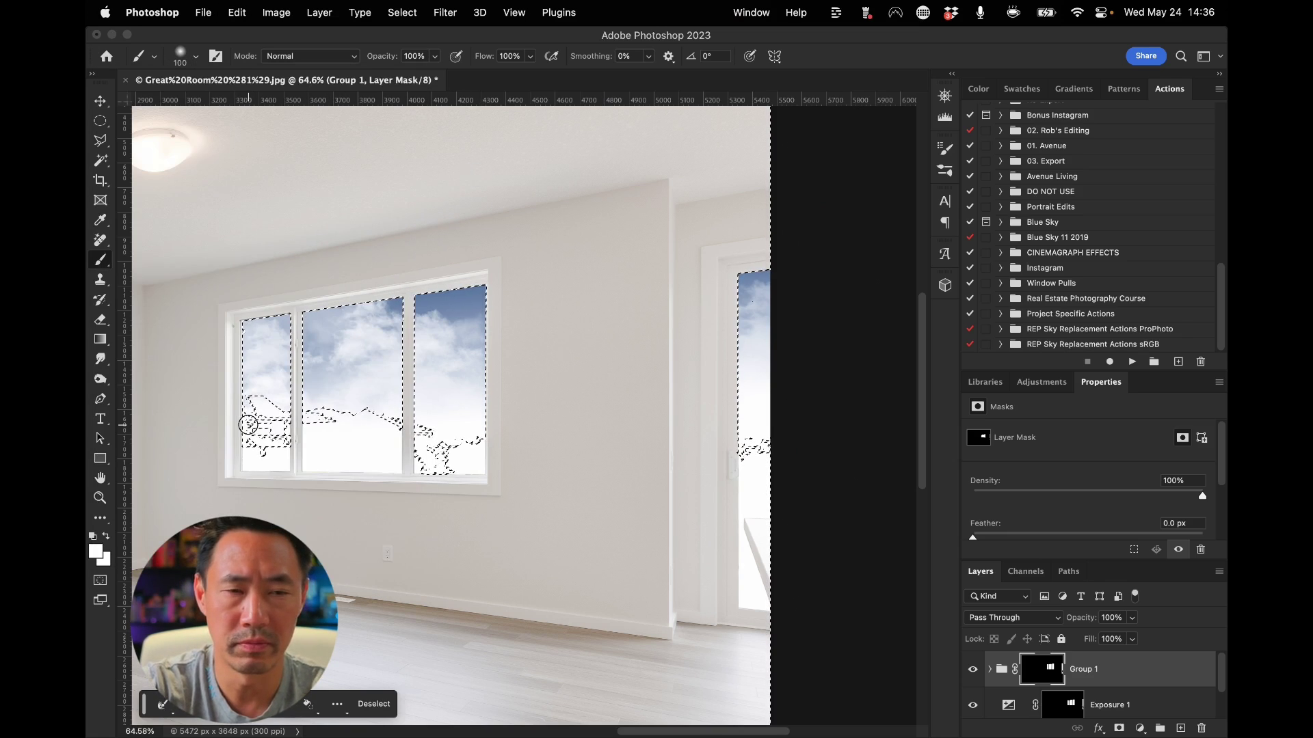
key(bracketright)
key(bracketright)
key(bracketright)
key(bracketright)
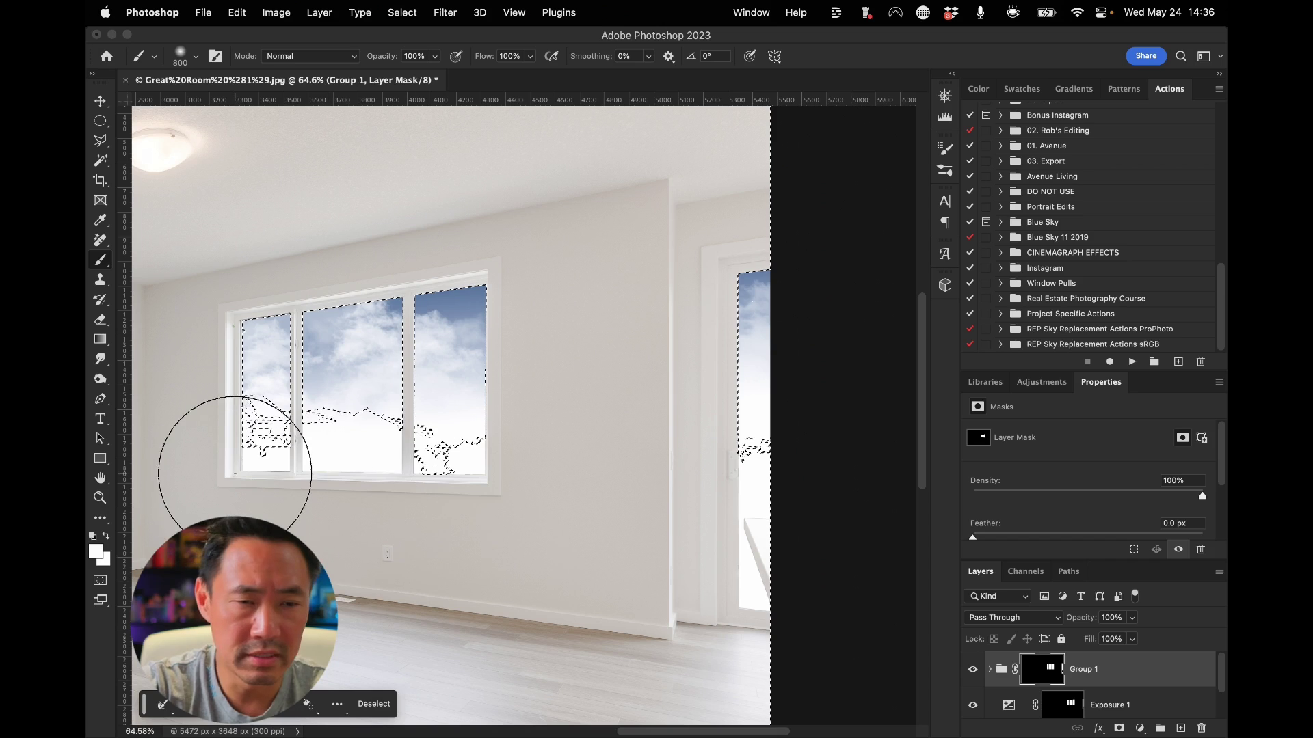
key(bracketleft)
key(bracketleft)
key(bracketleft)
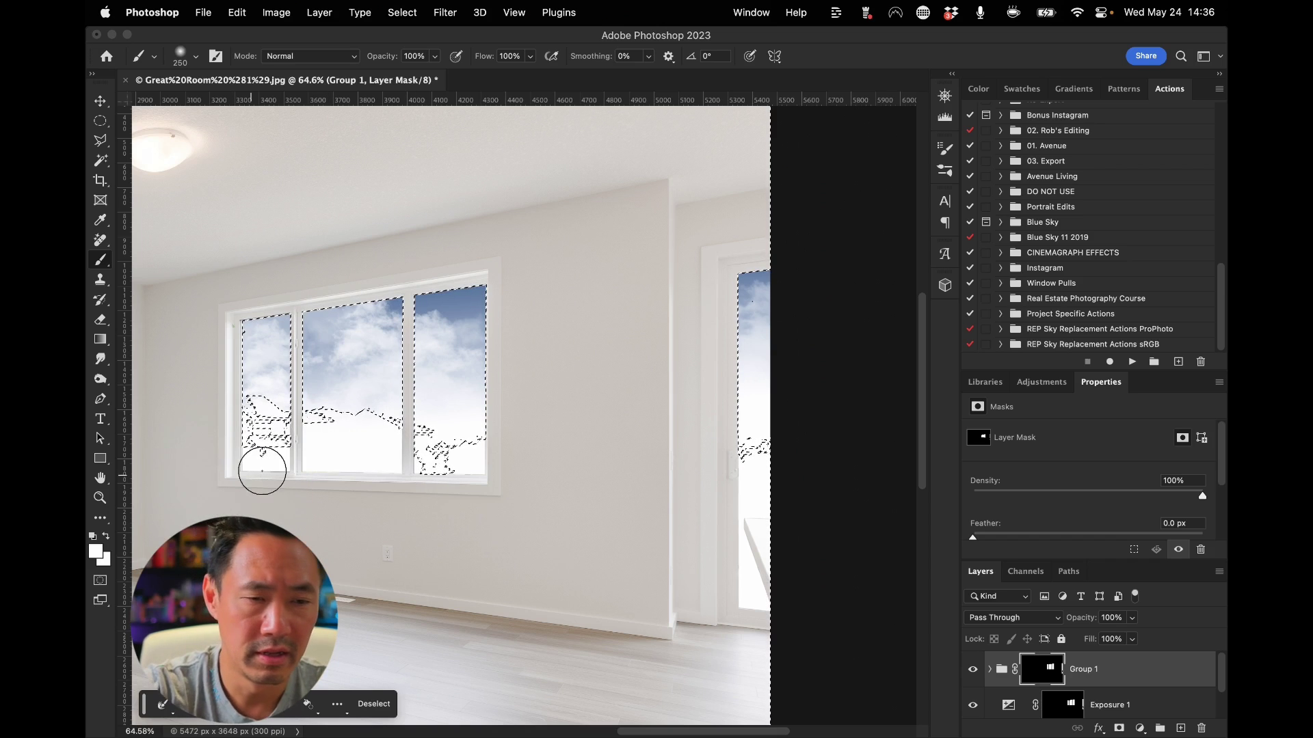
Paint black on the sky group's mask inside the selection across the lower window panes and patio door, and clear the selection
key(d)
mouse_move(278, 469)
mouse_down()
mouse_move(247, 471)
mouse_move(228, 418)
mouse_move(277, 453)
mouse_move(254, 436)
mouse_move(262, 425)
mouse_move(350, 457)
mouse_move(310, 438)
mouse_move(422, 441)
mouse_move(377, 435)
mouse_move(466, 463)
mouse_move(481, 463)
mouse_move(376, 449)
mouse_move(767, 472)
mouse_move(762, 458)
mouse_move(748, 602)
mouse_move(808, 633)
mouse_move(749, 586)
mouse_move(737, 536)
mouse_move(745, 467)
mouse_up()
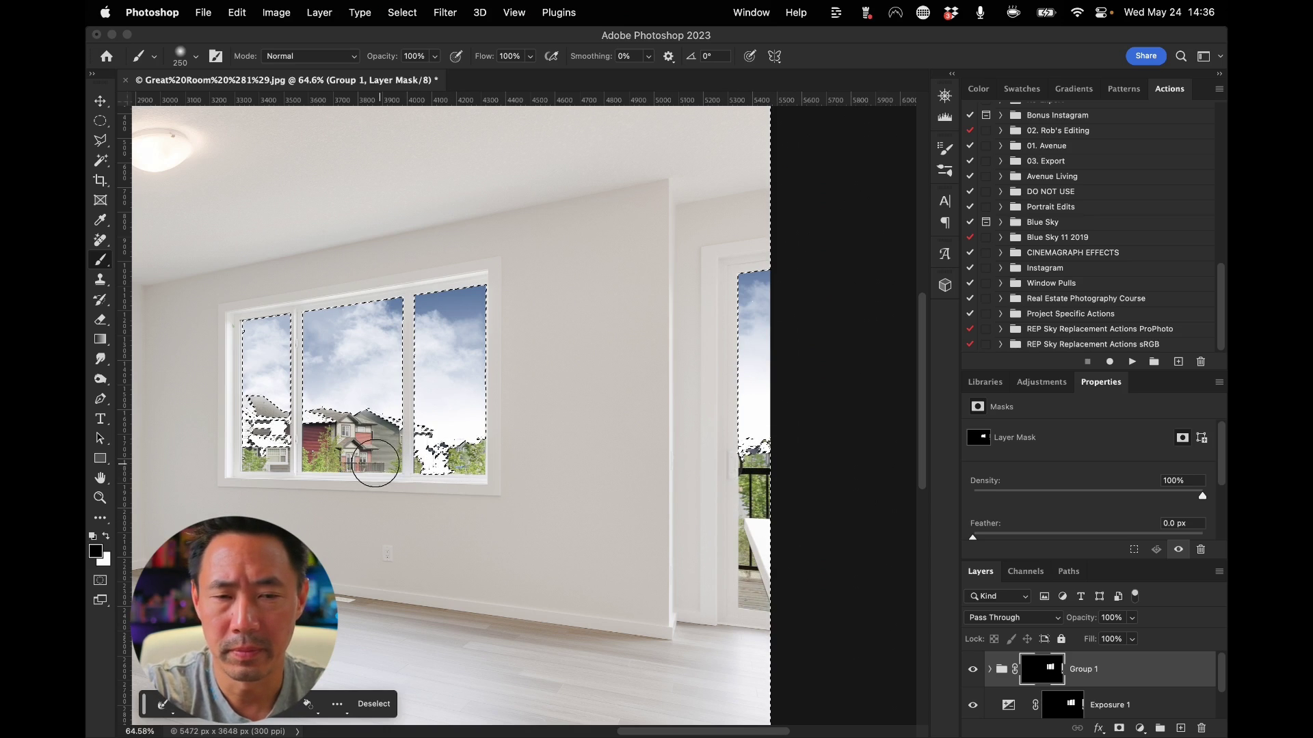
key(super+d)
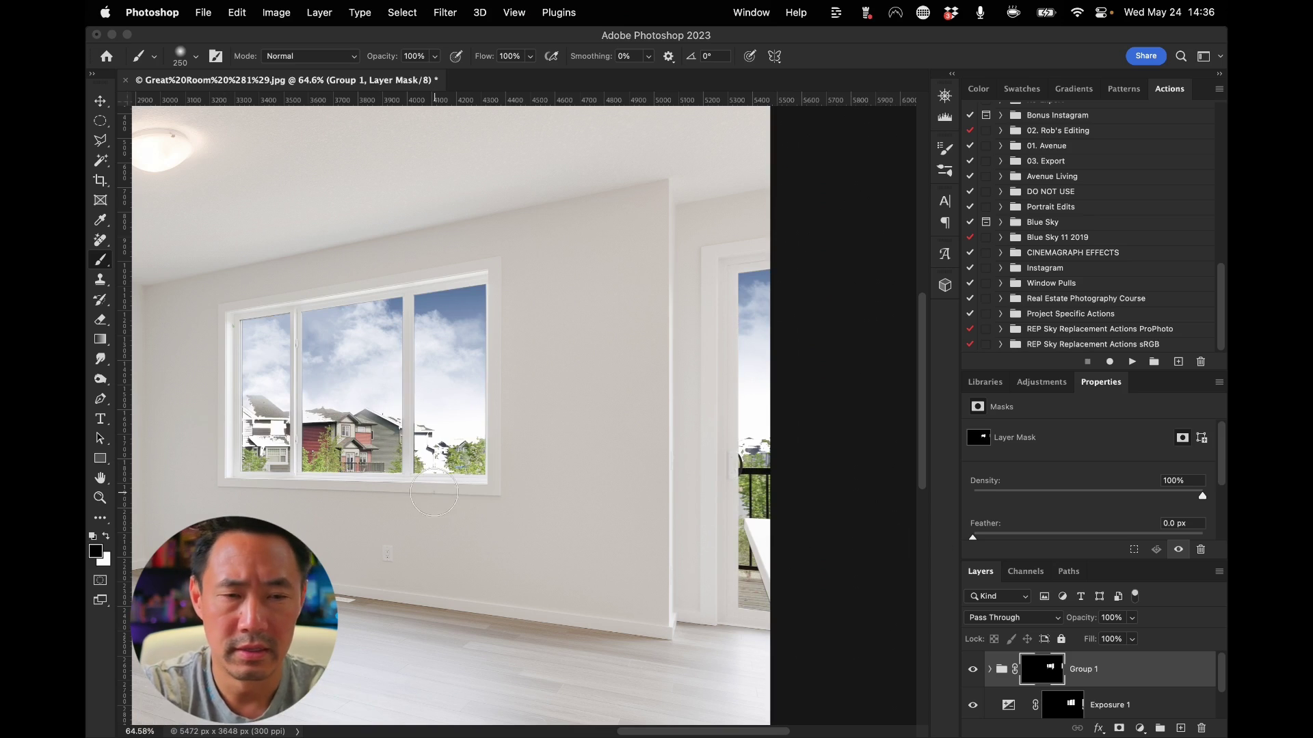
Paint black on the sky group's mask over the leftover white patches on the houses and trees in the window and patio door
mouse_move(247, 429)
mouse_down()
mouse_move(239, 422)
mouse_move(311, 468)
mouse_move(332, 450)
mouse_move(311, 438)
mouse_move(327, 438)
mouse_move(292, 440)
mouse_move(390, 445)
mouse_move(447, 465)
mouse_up()
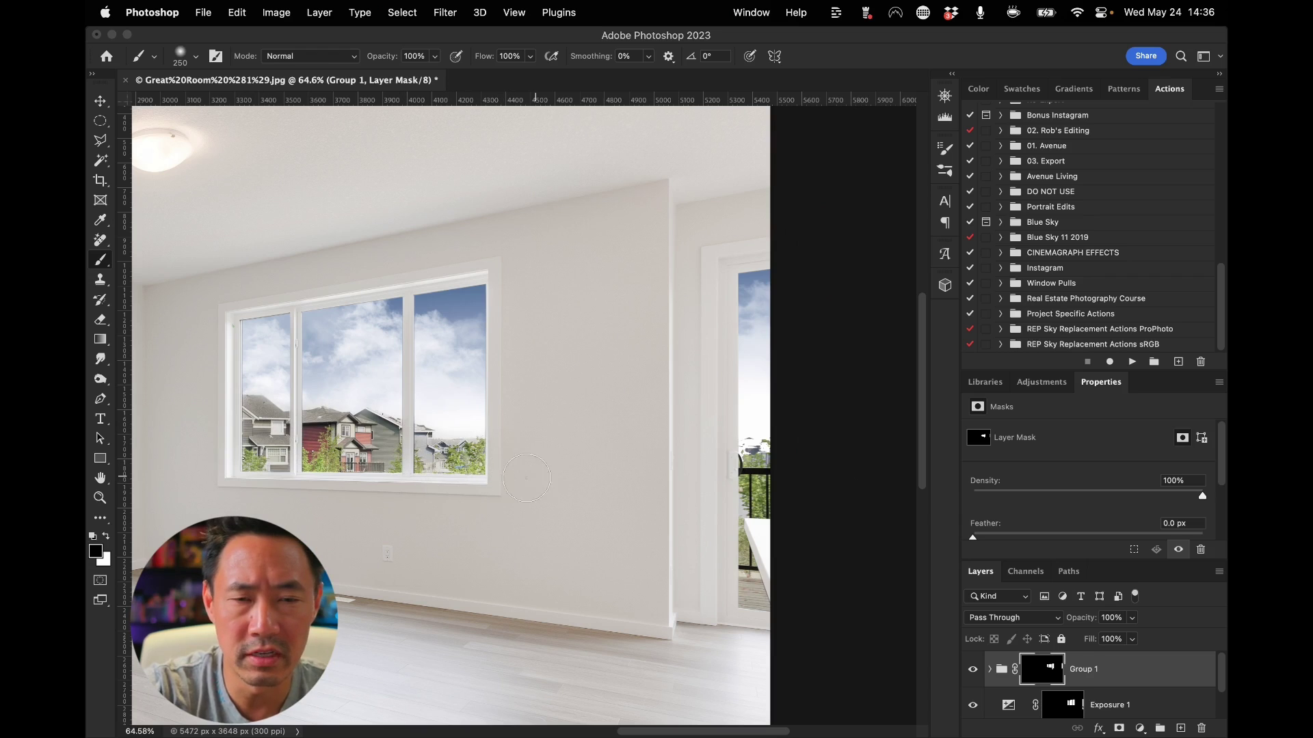
mouse_move(747, 469)
mouse_down()
mouse_move(758, 463)
mouse_move(732, 461)
mouse_move(727, 547)
mouse_move(756, 557)
mouse_move(795, 463)
mouse_up()
Examine the masked sky and houses in the full image and close up at the window
key(super+0)
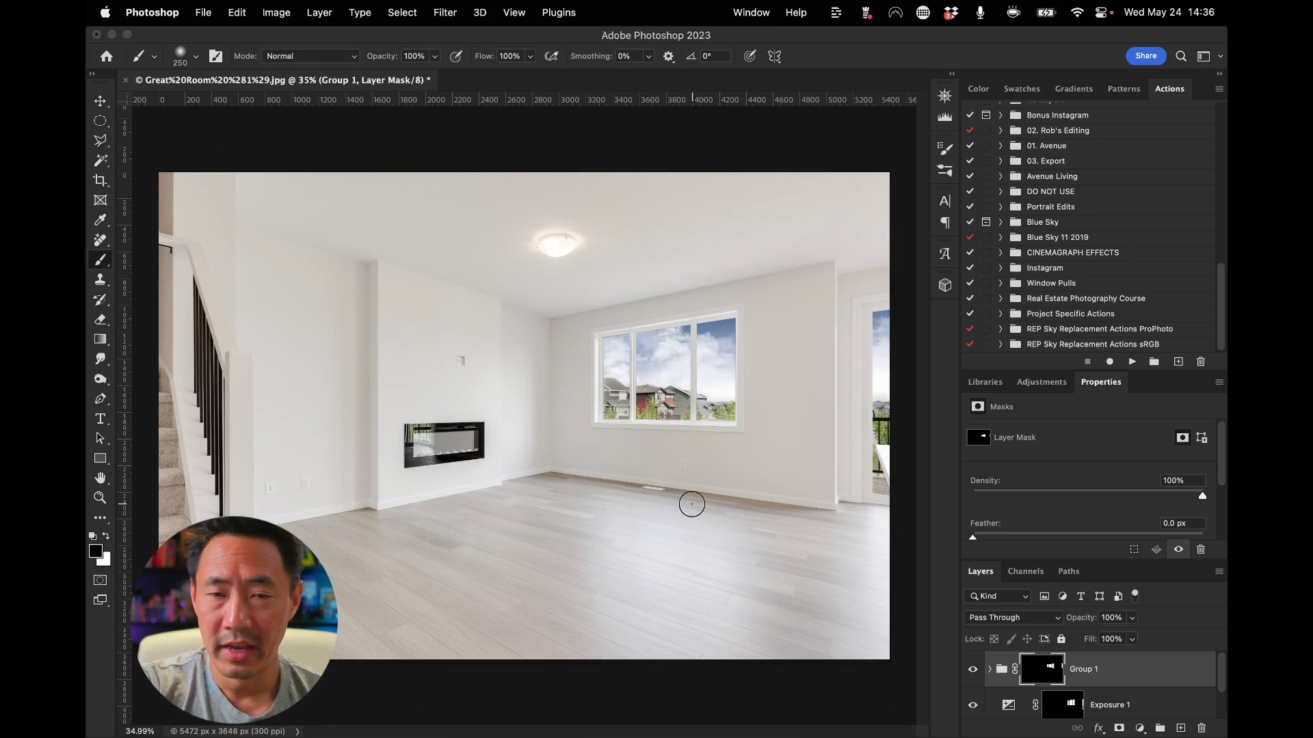
scroll(1124, 677, down, 1)
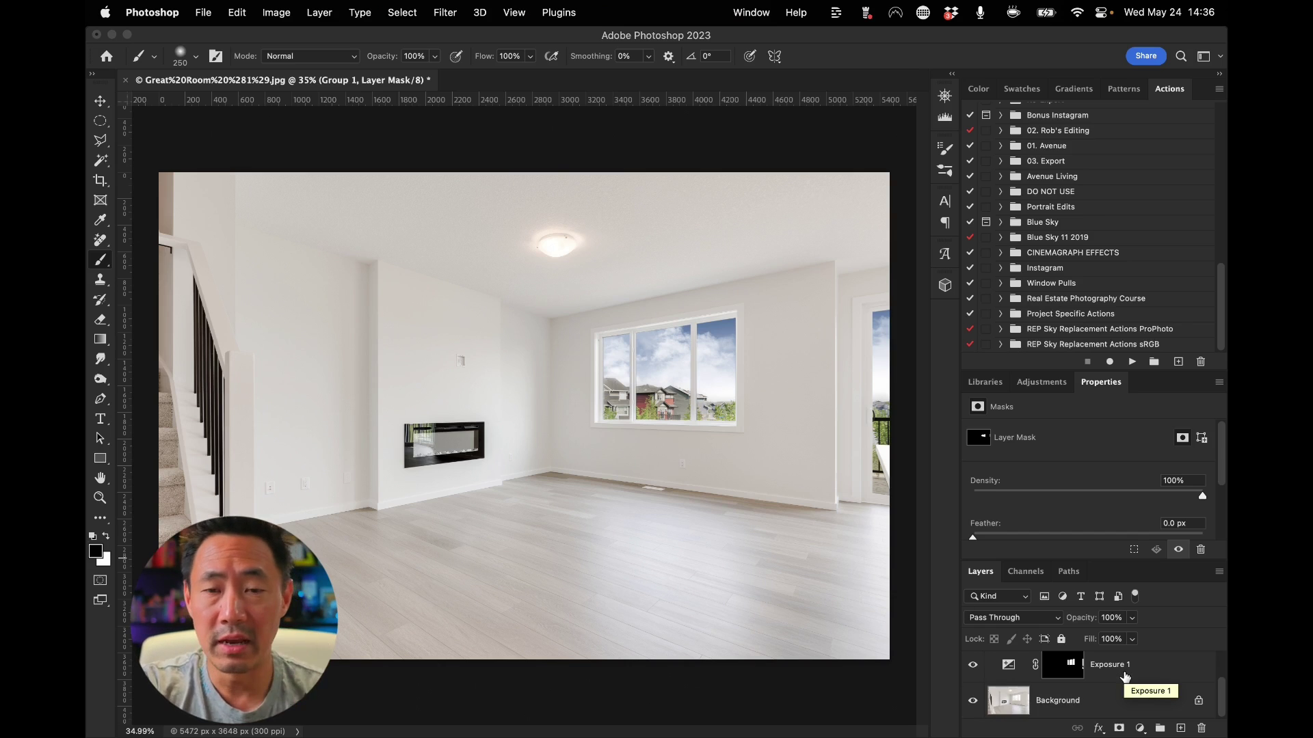
scroll(1125, 677, up, 1)
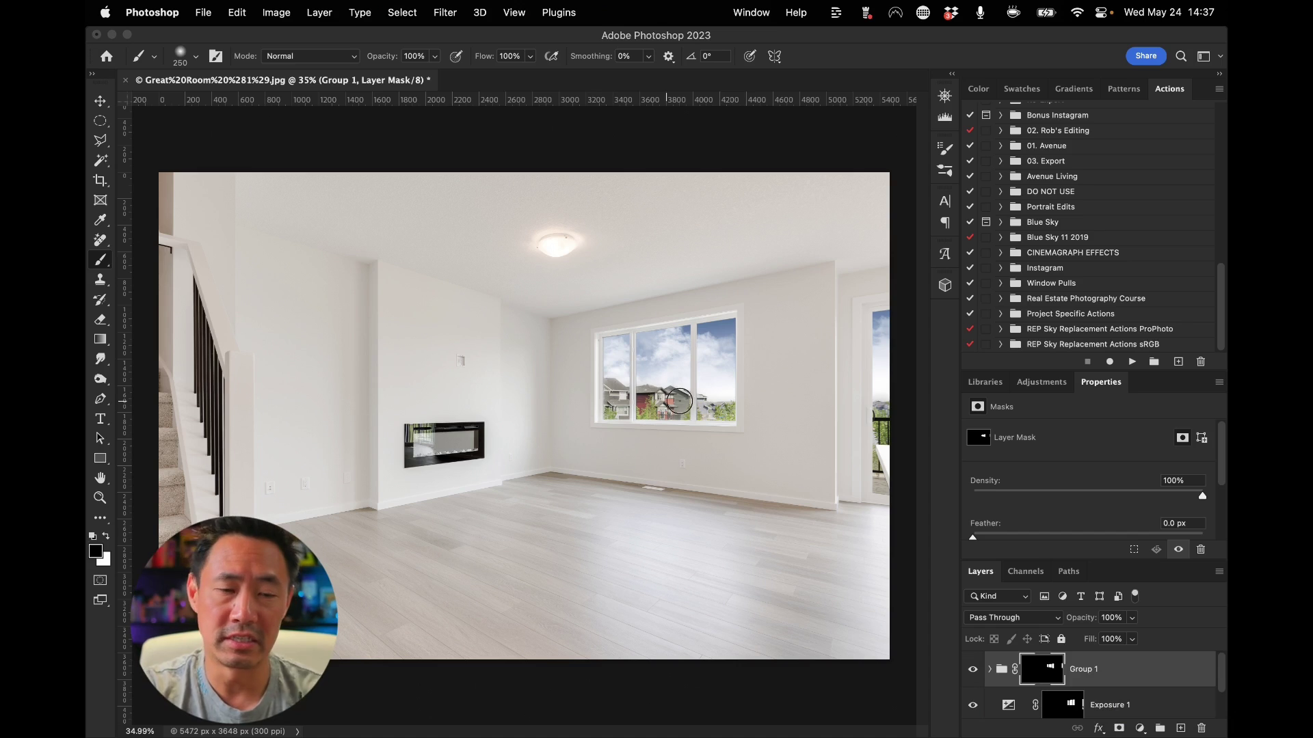
key(super+plus)
key(super+plus)
key(super+plus)
scroll(679, 401, right, 8)
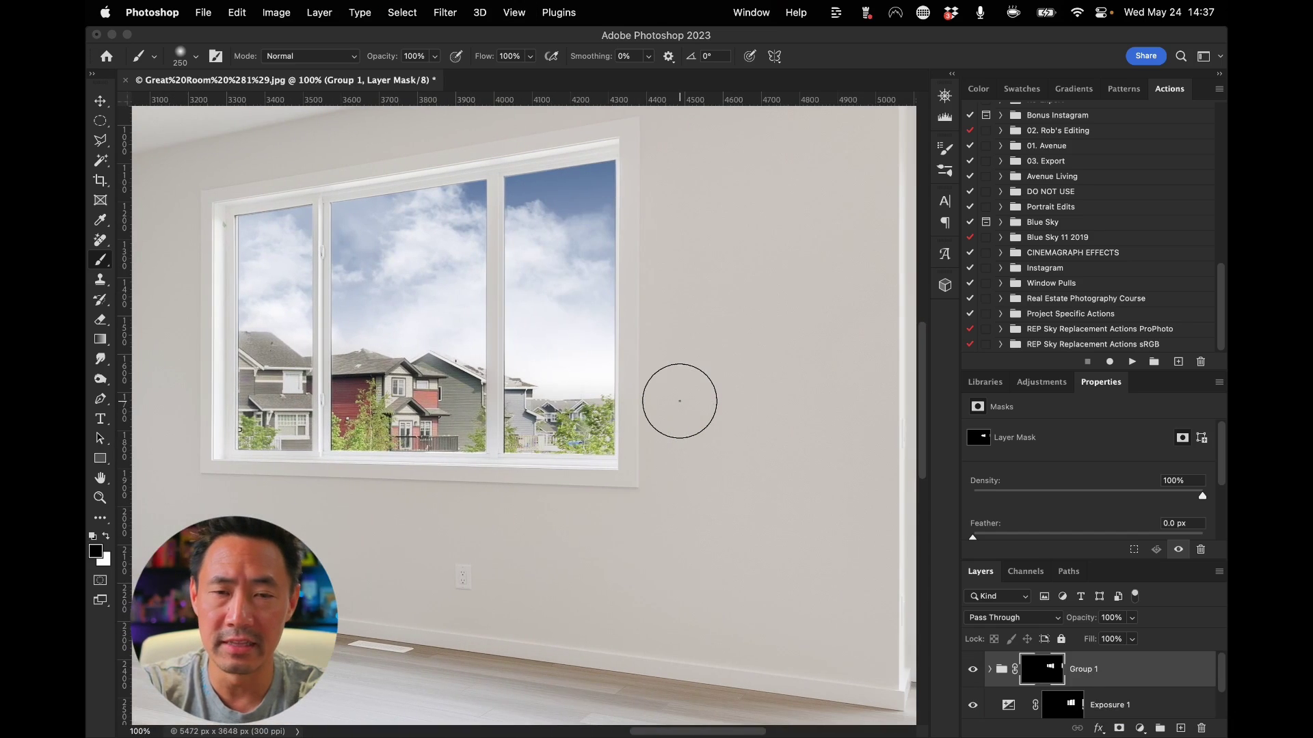
scroll(680, 402, left, 6)
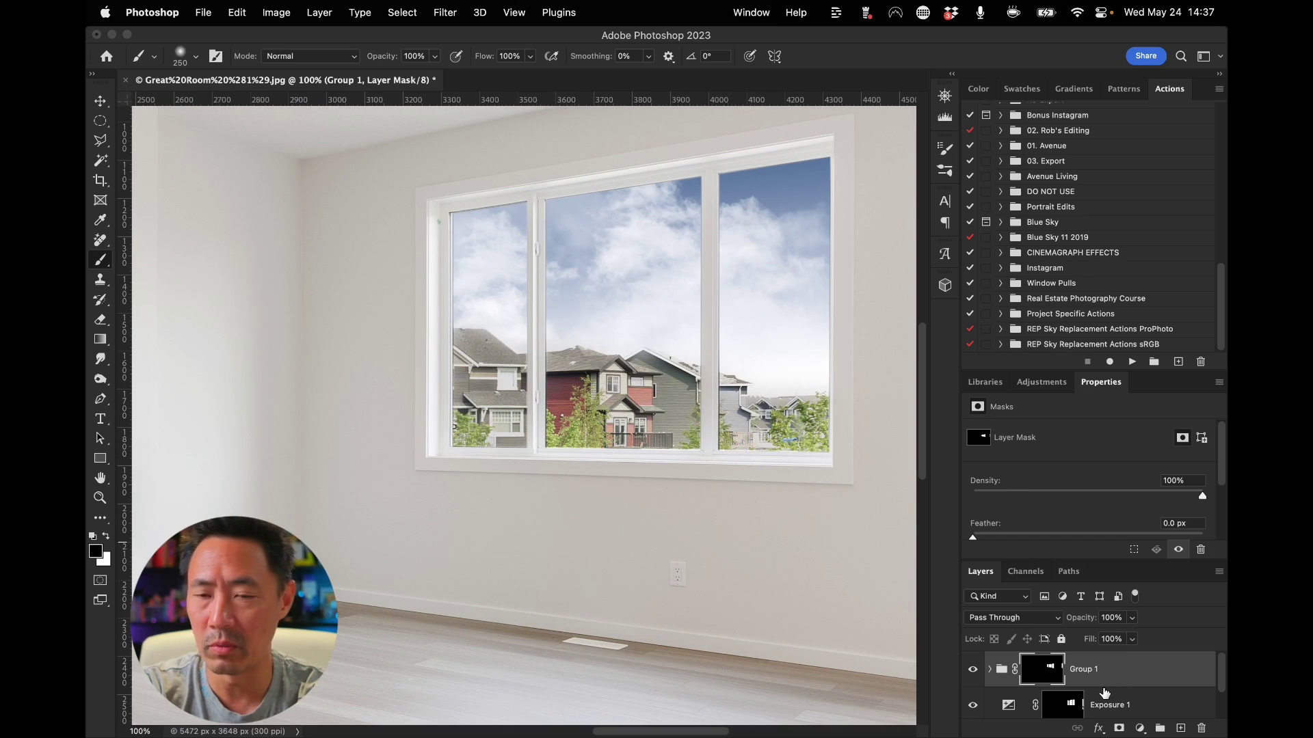
key(super+minus)
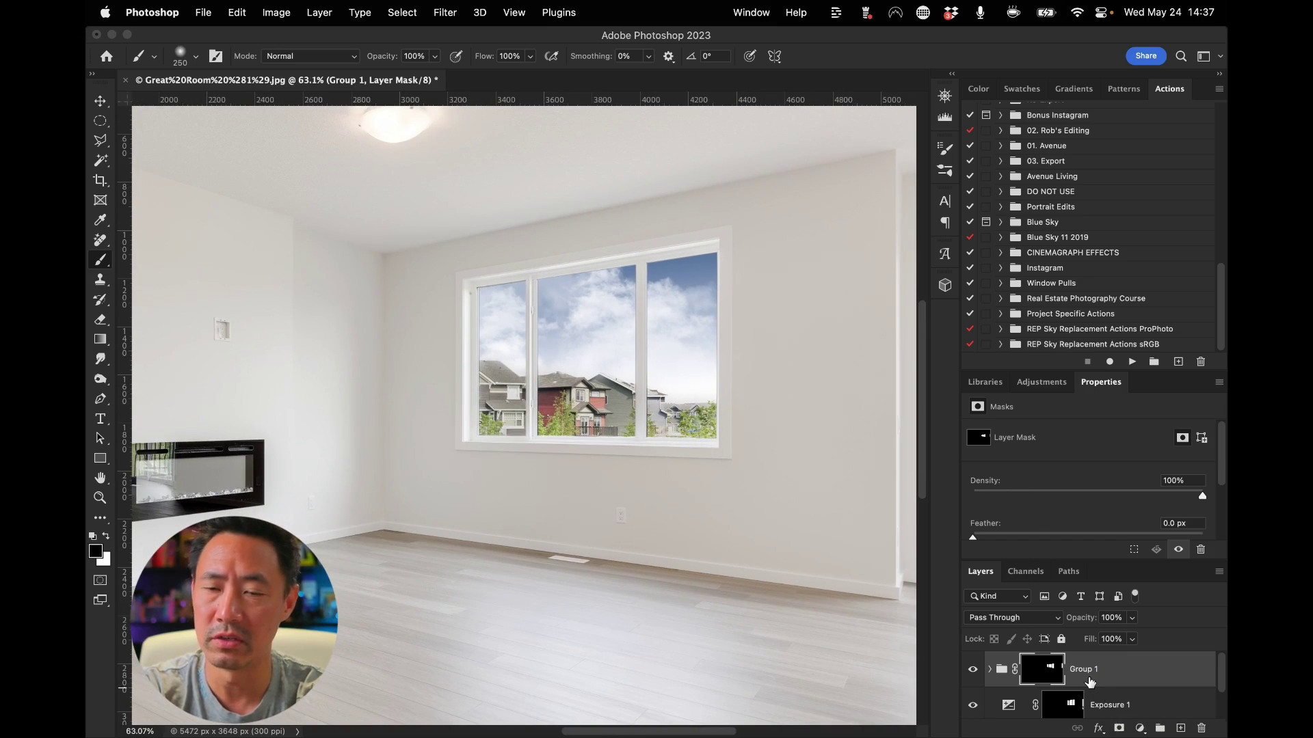
click(1091, 682)
scroll(1090, 683, down, 1)
click(1117, 686)
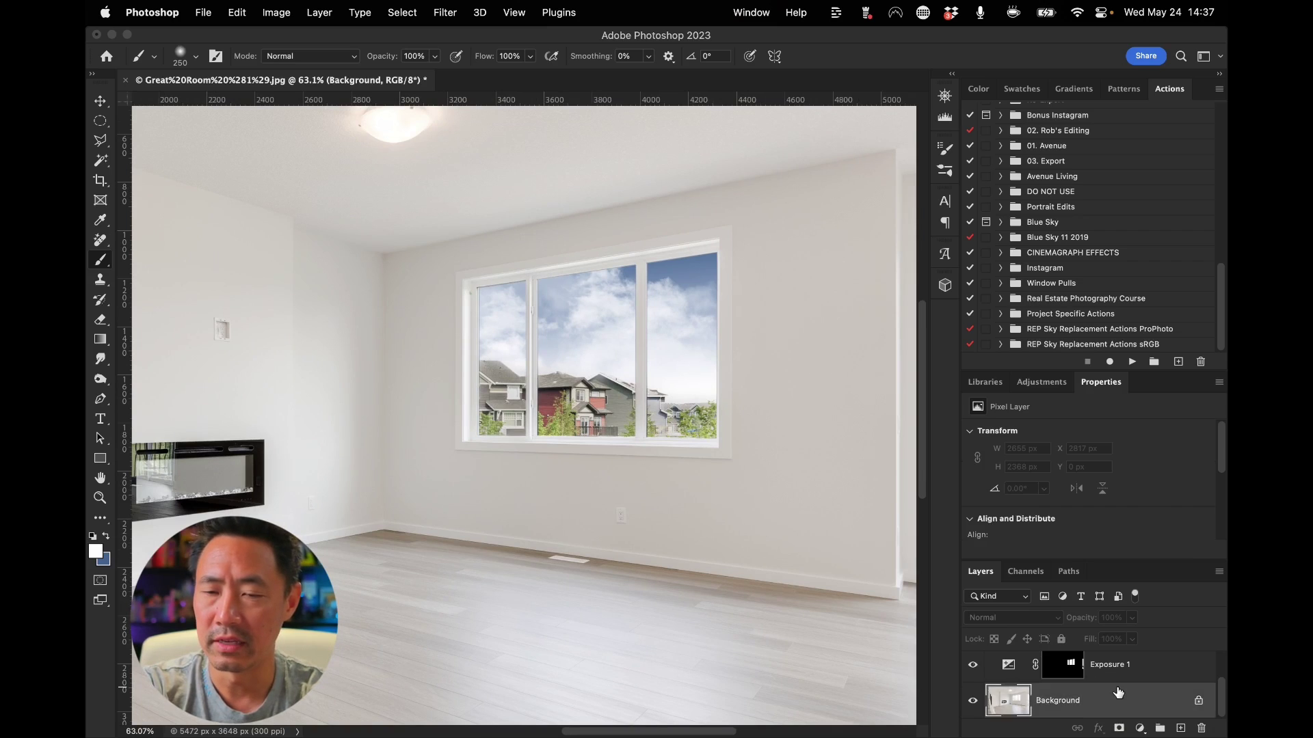
scroll(1117, 692, up, 1)
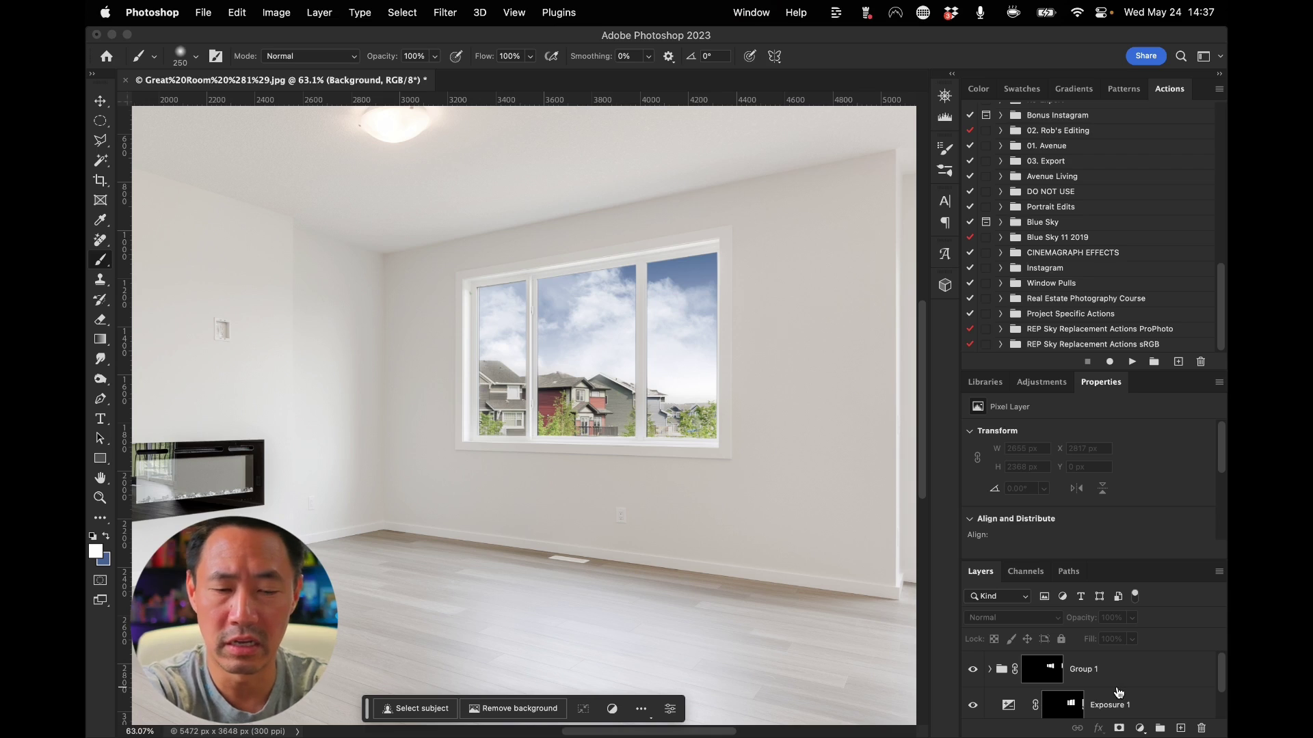
key(super+alt+shift+e)
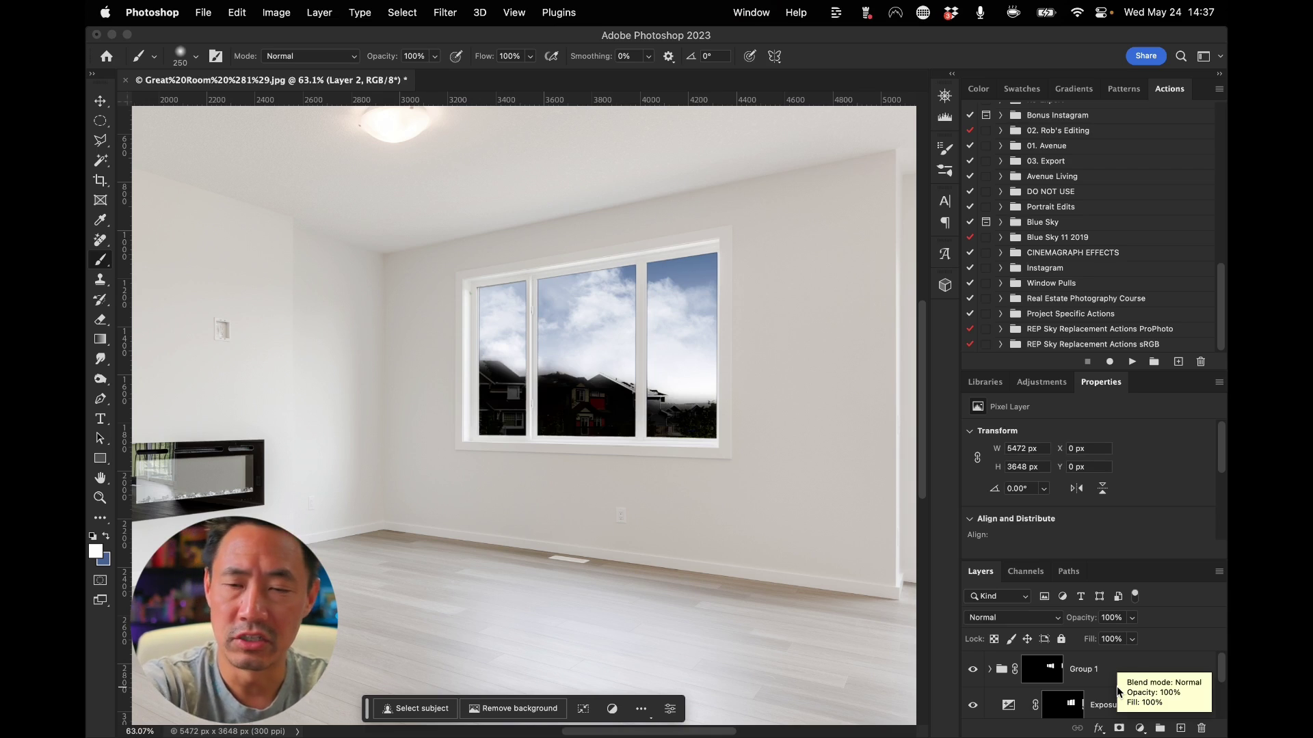
key(super+z)
scroll(1128, 677, up, 1)
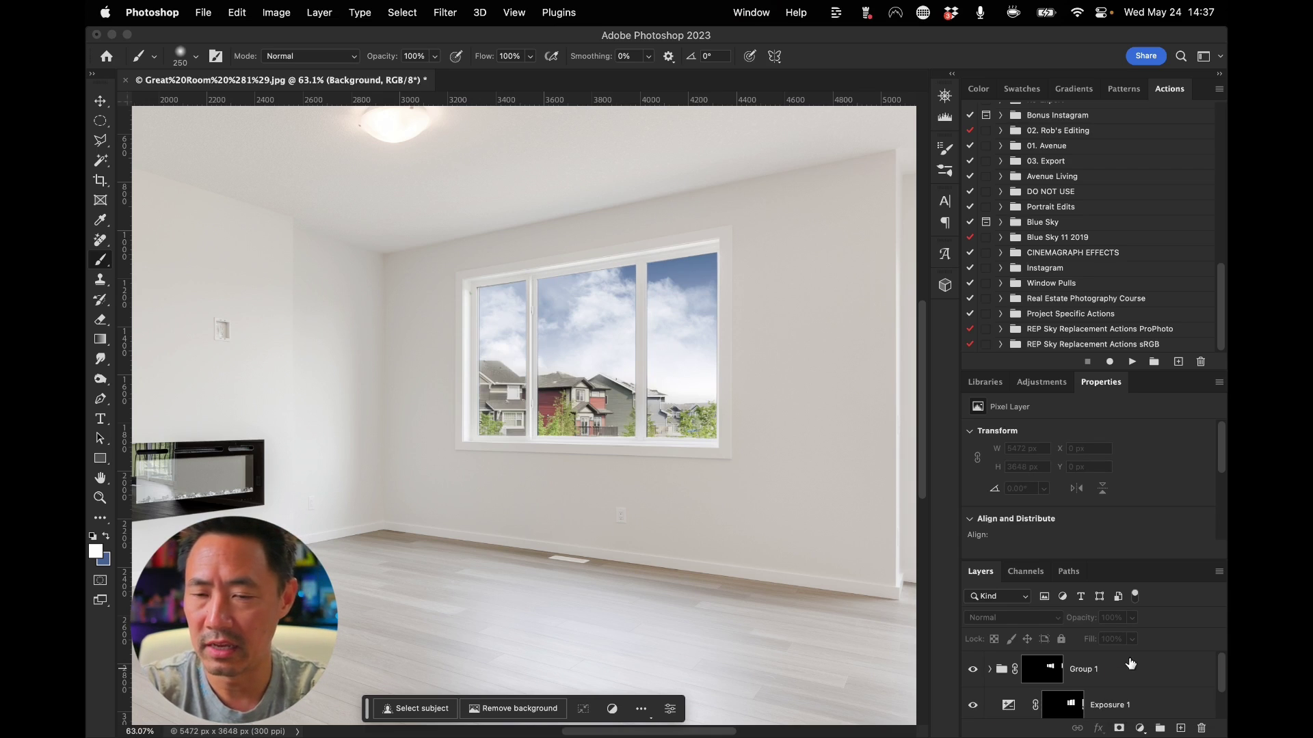
Stamp all visible layers into a new layer above Group 1
click(1130, 659)
key(super+alt+shift+e)
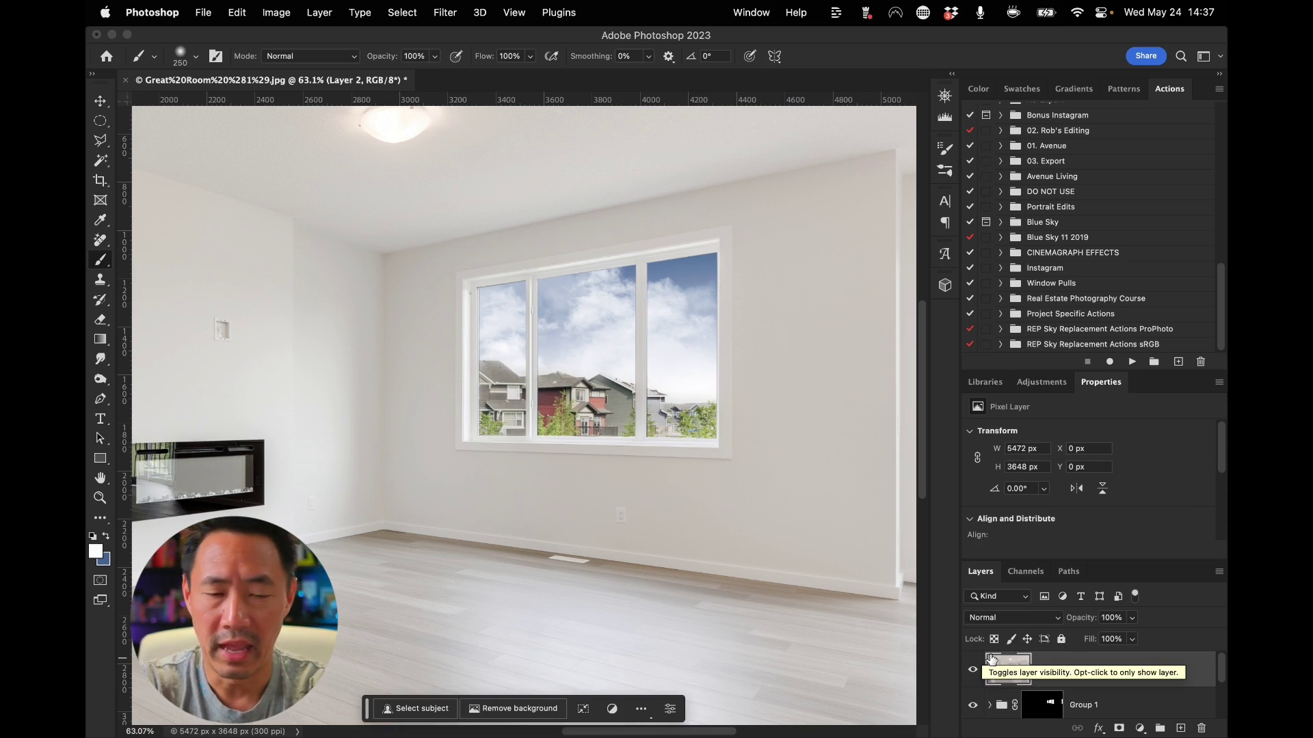
key(super+1)
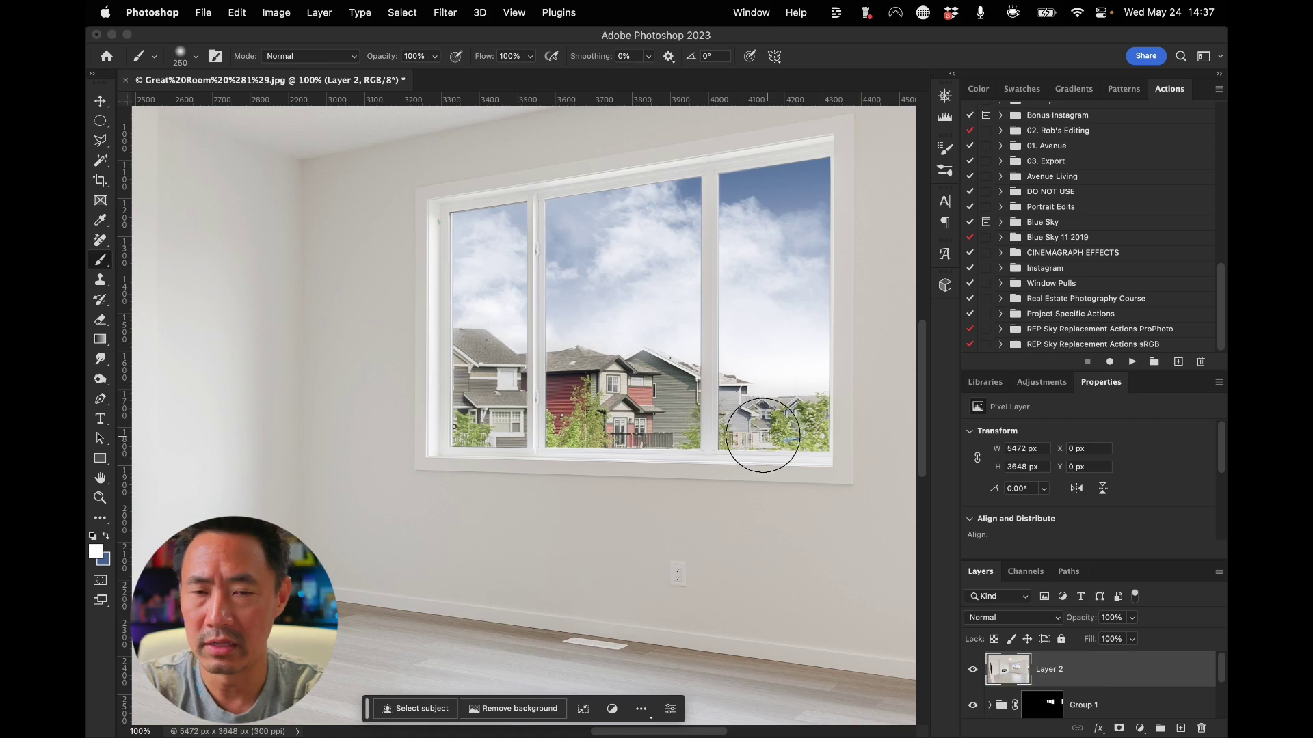
scroll(815, 596, down, 5)
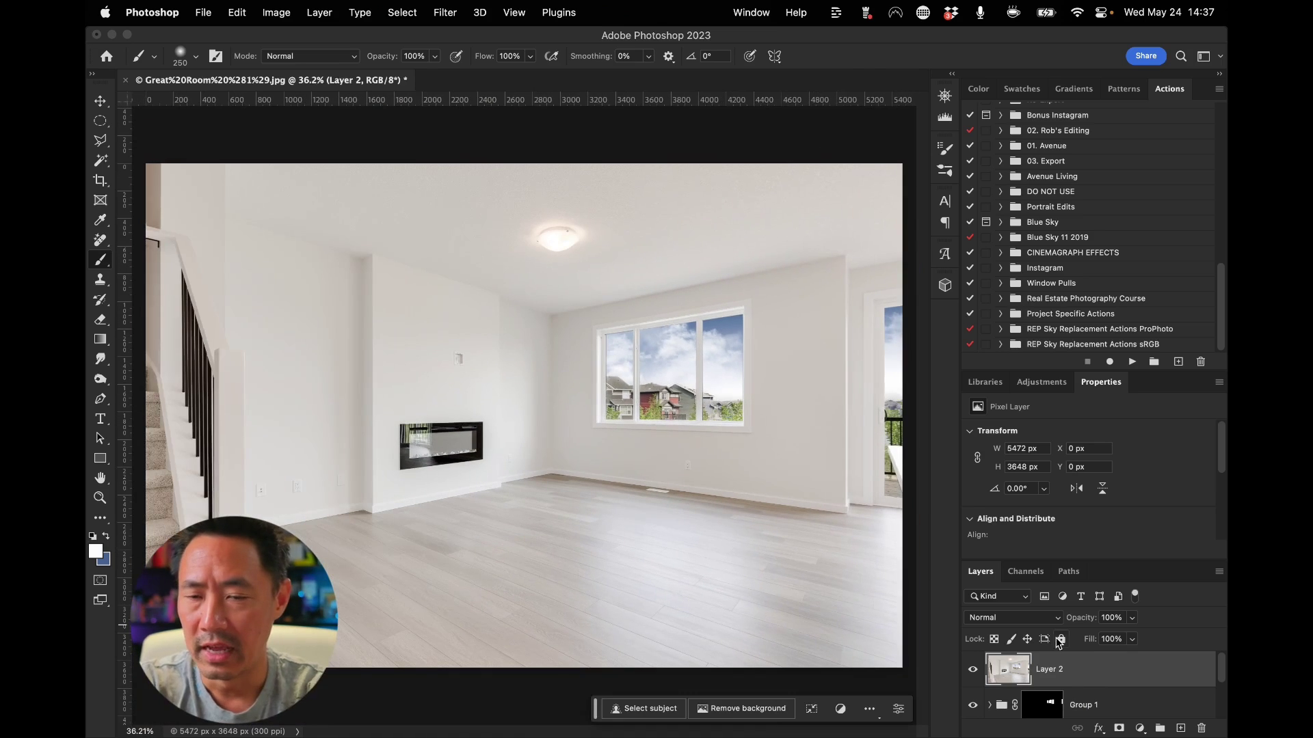
Load the Exposure 1 mask as a selection and apply it as a layer mask on Layer 2
click(1069, 689)
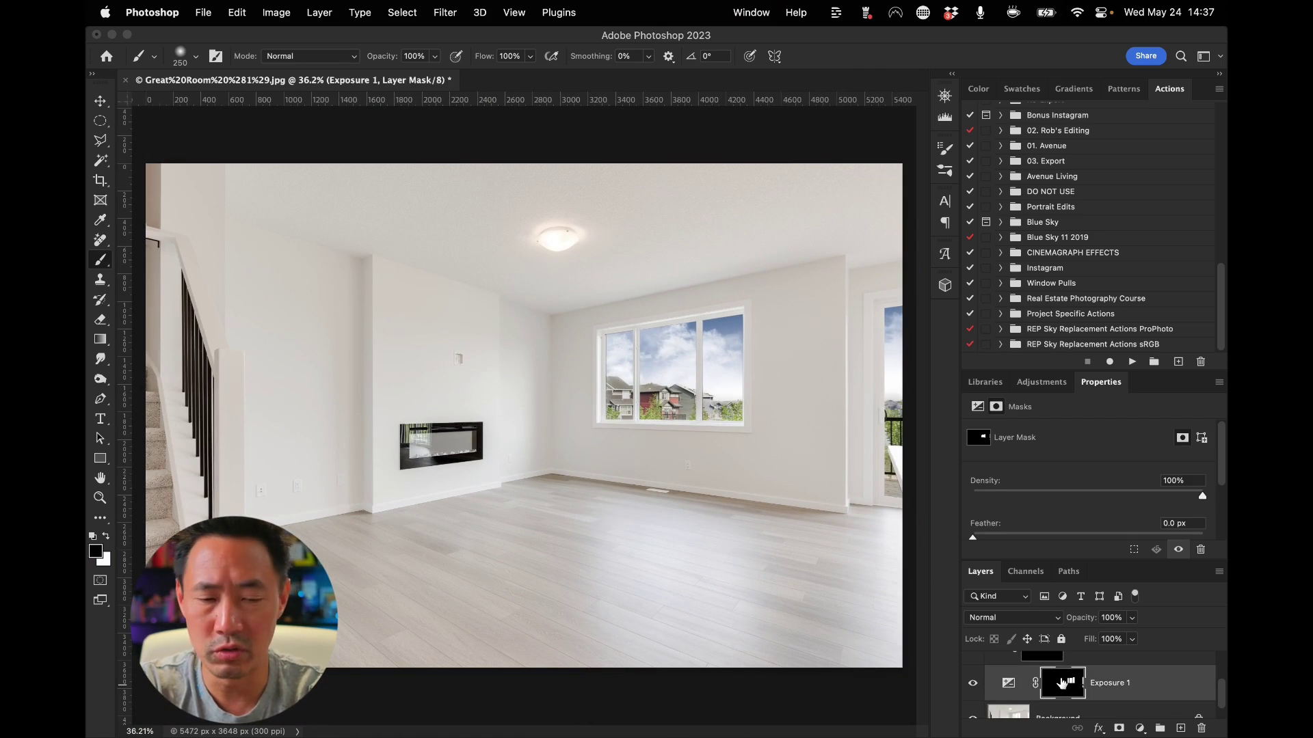
super+click(1062, 684)
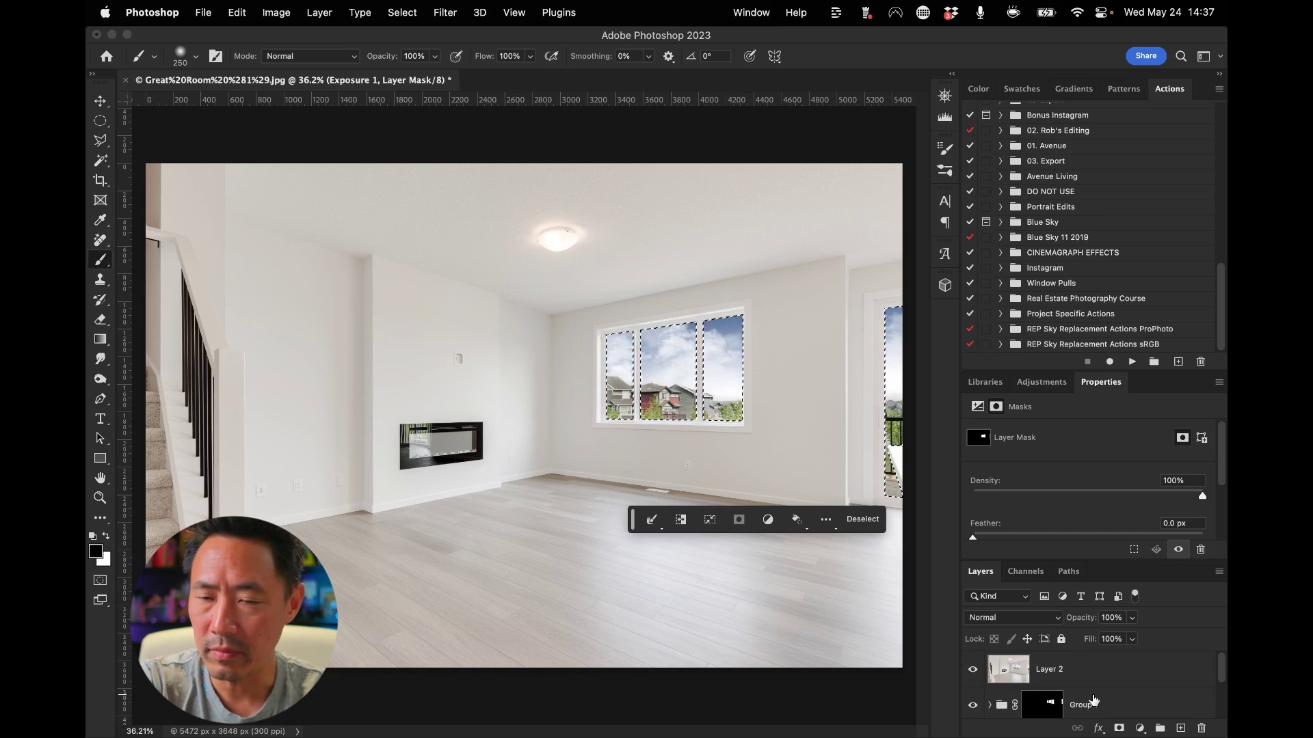
click(1118, 729)
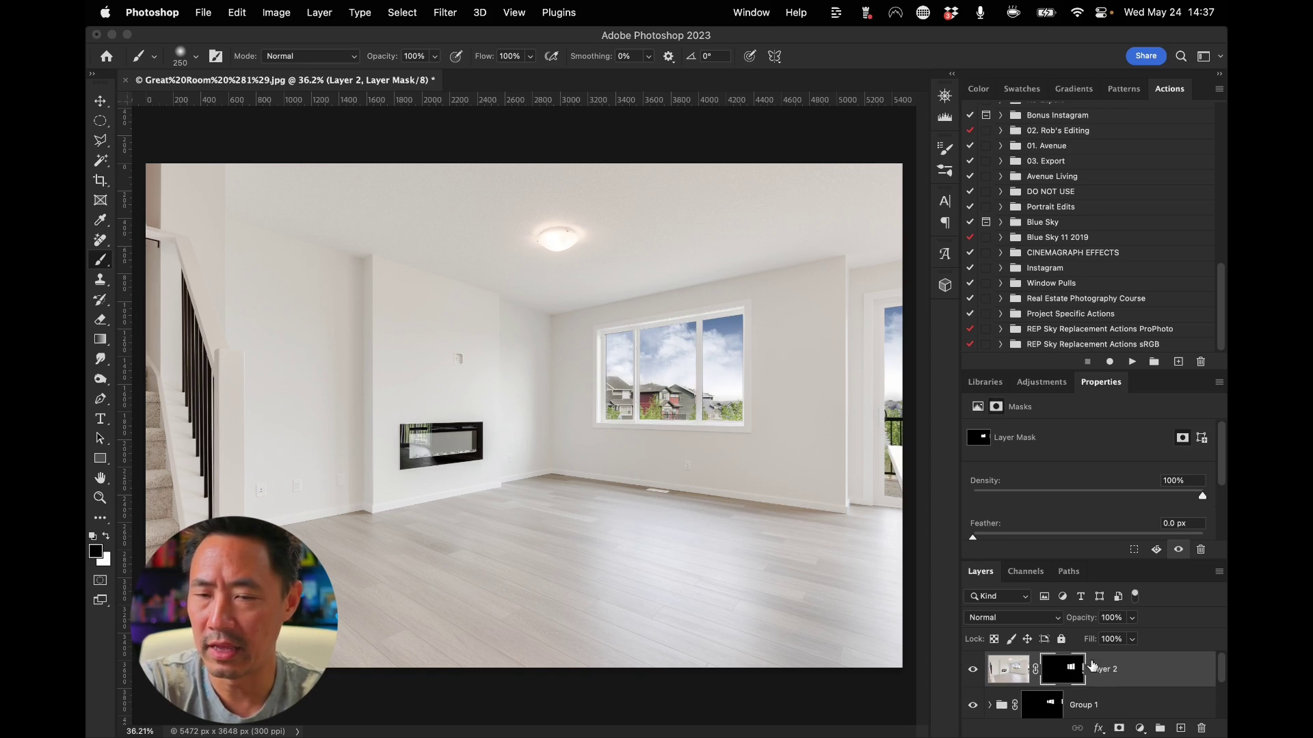
Enable an Outer Glow effect on Layer 2 and set its glow colour to white
double_click(1144, 664)
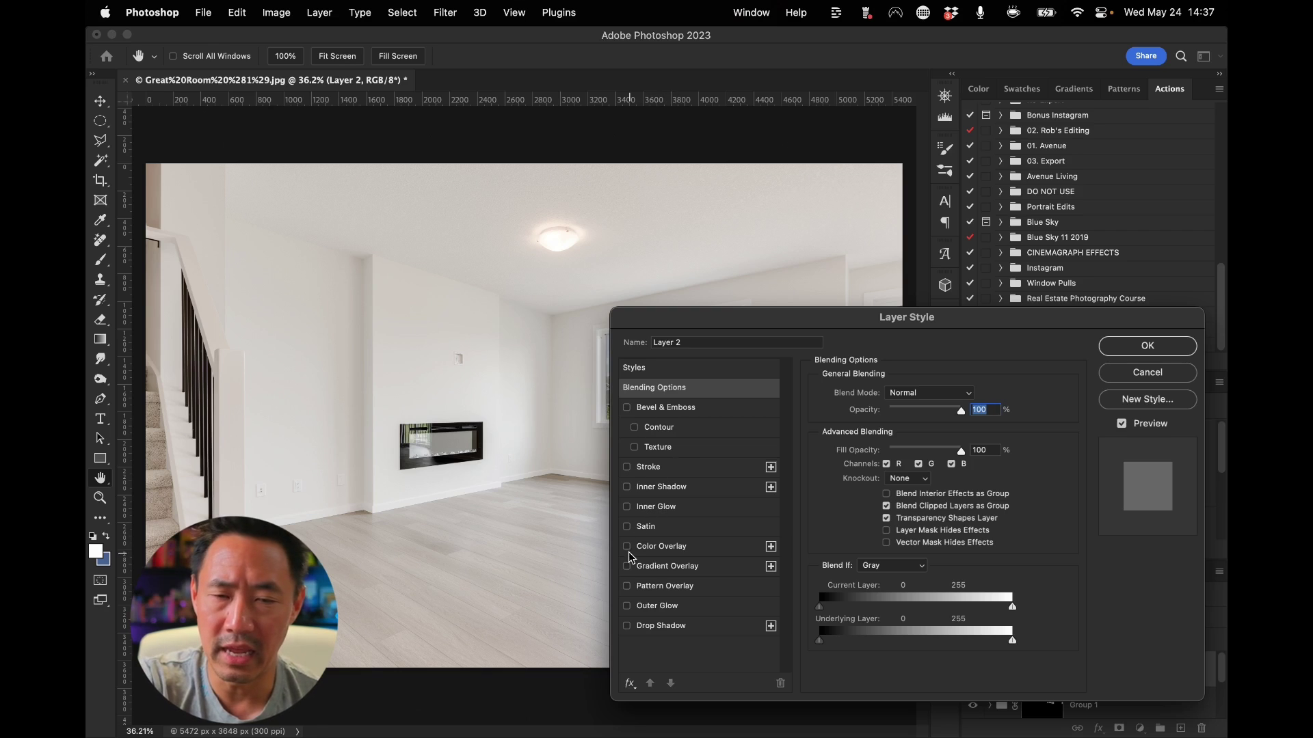
click(628, 607)
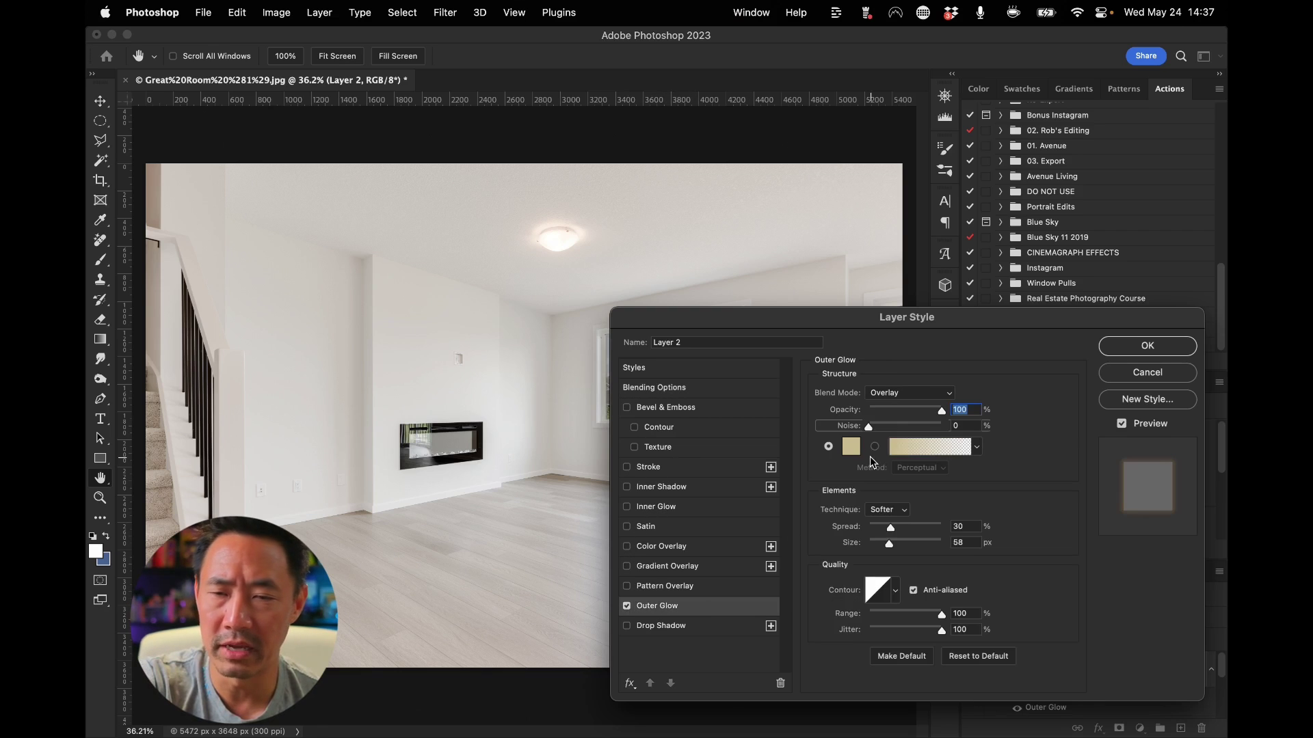
click(851, 448)
drag(752, 327, 677, 223)
click(1055, 261)
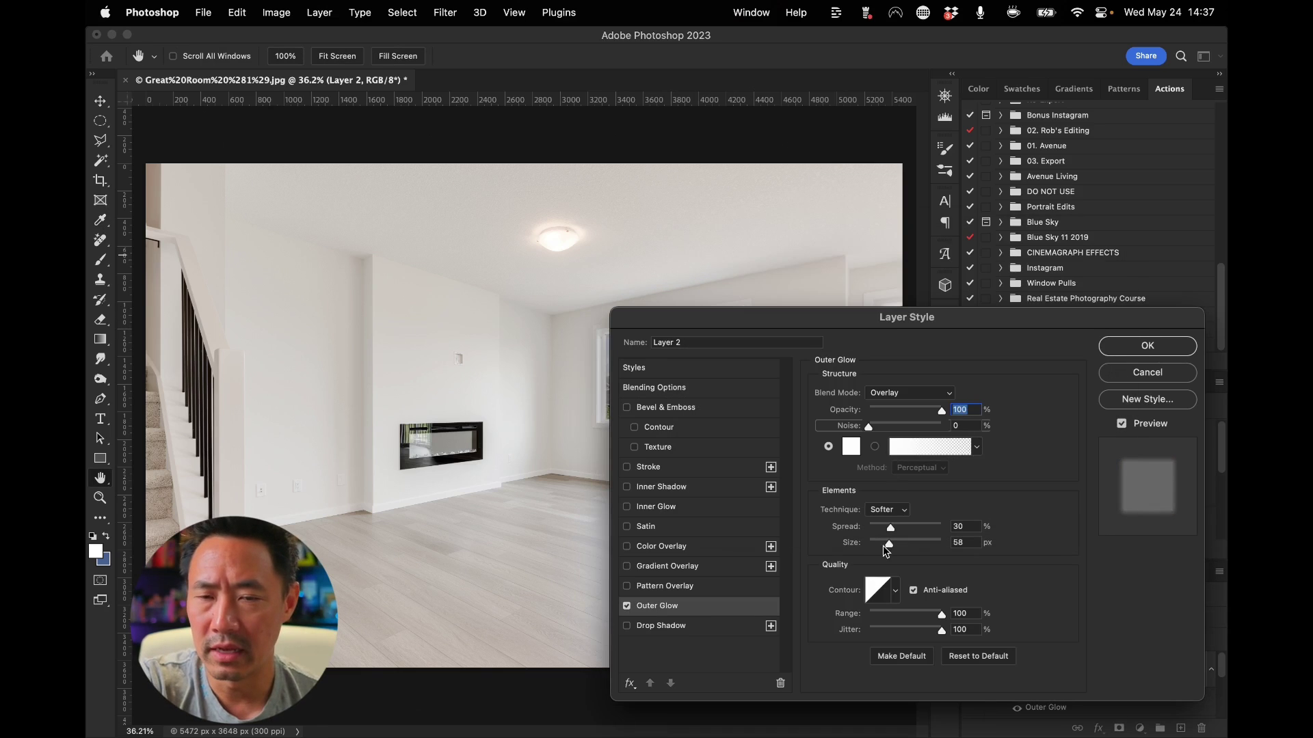
Set the Outer Glow's opacity to 79%, spread to 18% and size to 101 px, and apply the layer style
drag(948, 318, 536, 498)
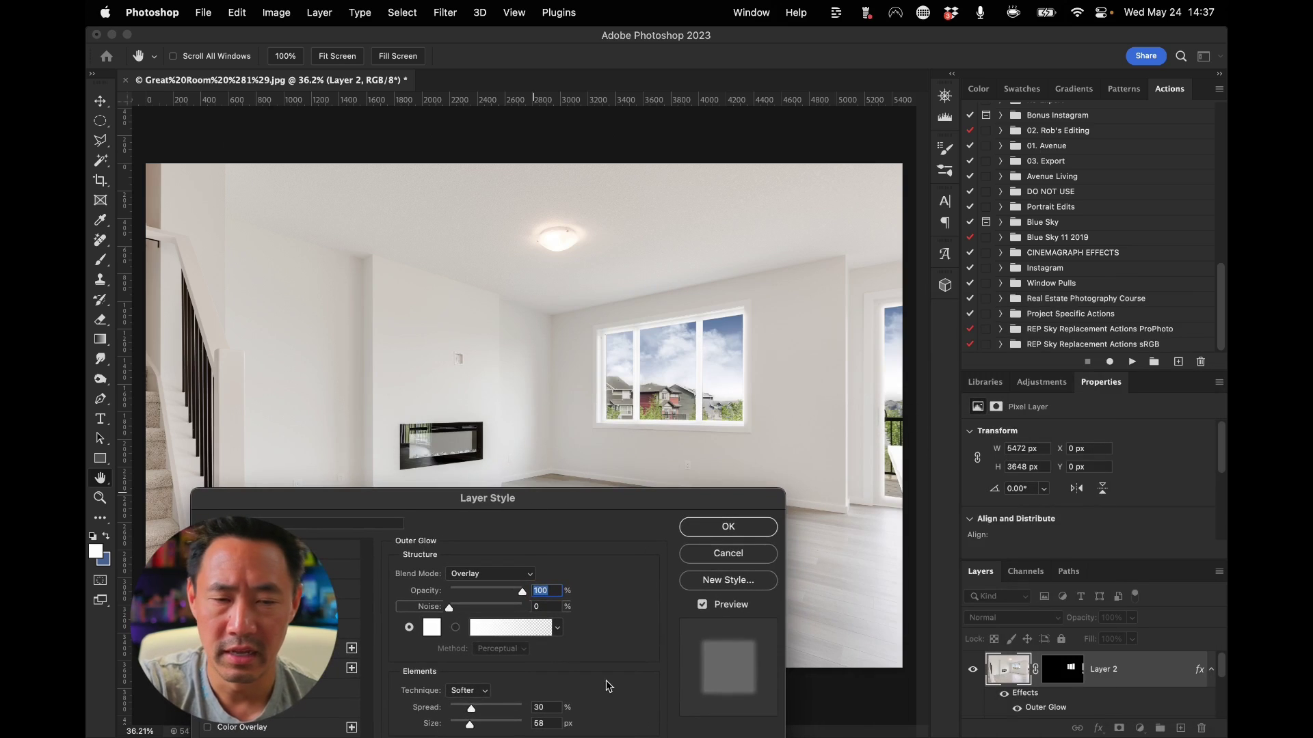
drag(495, 708, 509, 710)
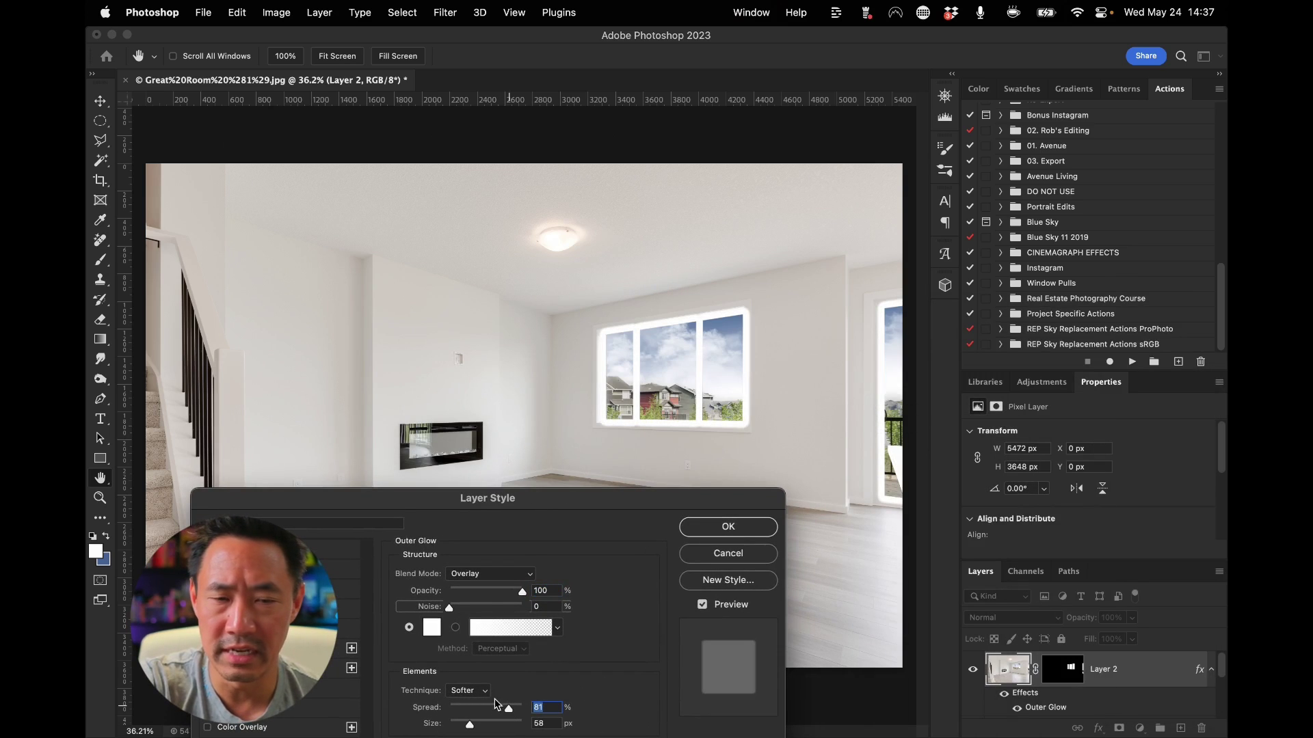
mouse_move(495, 593)
mouse_down()
mouse_move(449, 593)
mouse_move(471, 597)
mouse_up()
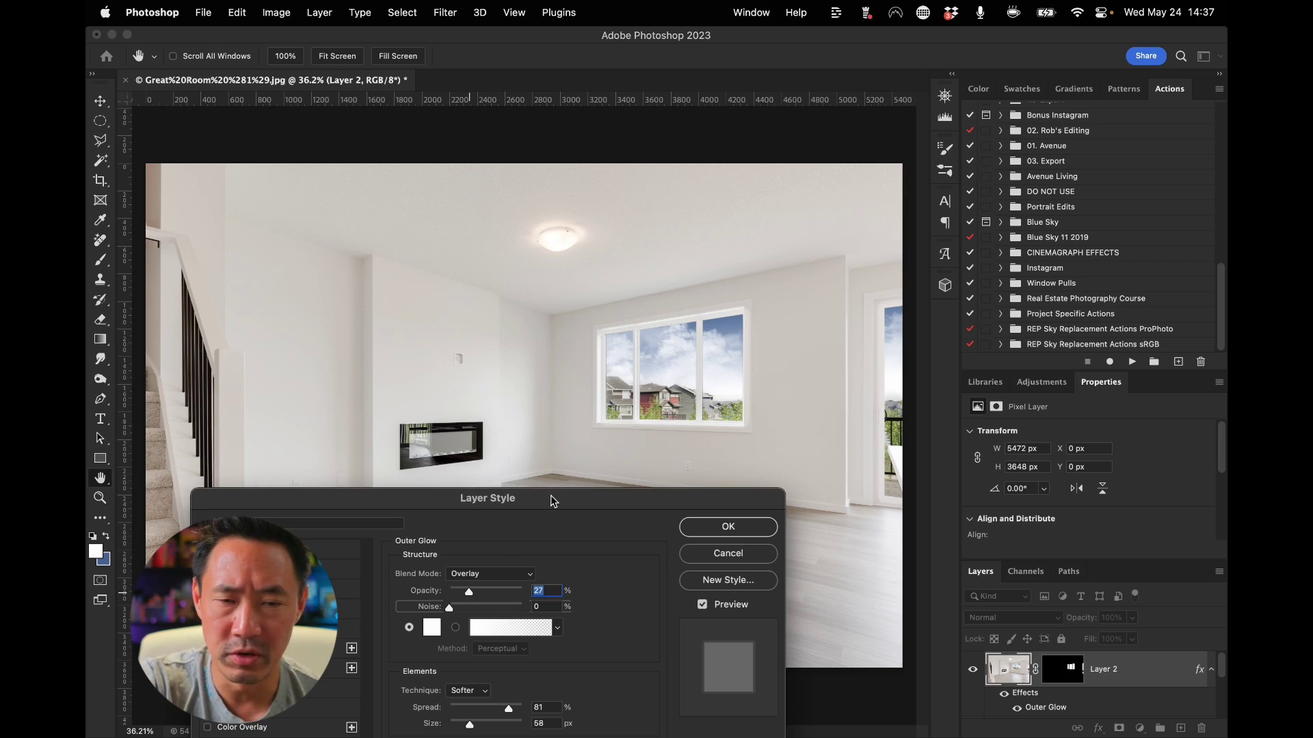
drag(554, 501, 529, 468)
click(471, 690)
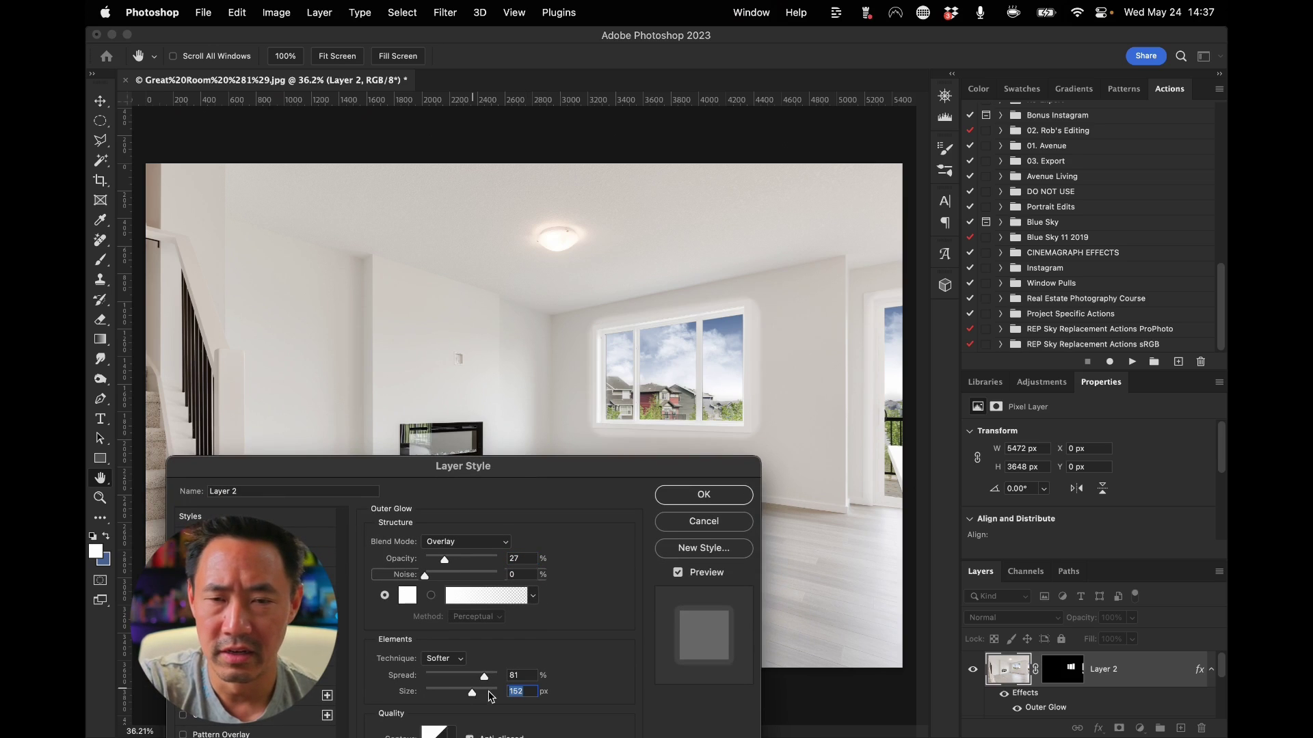
drag(483, 680, 458, 696)
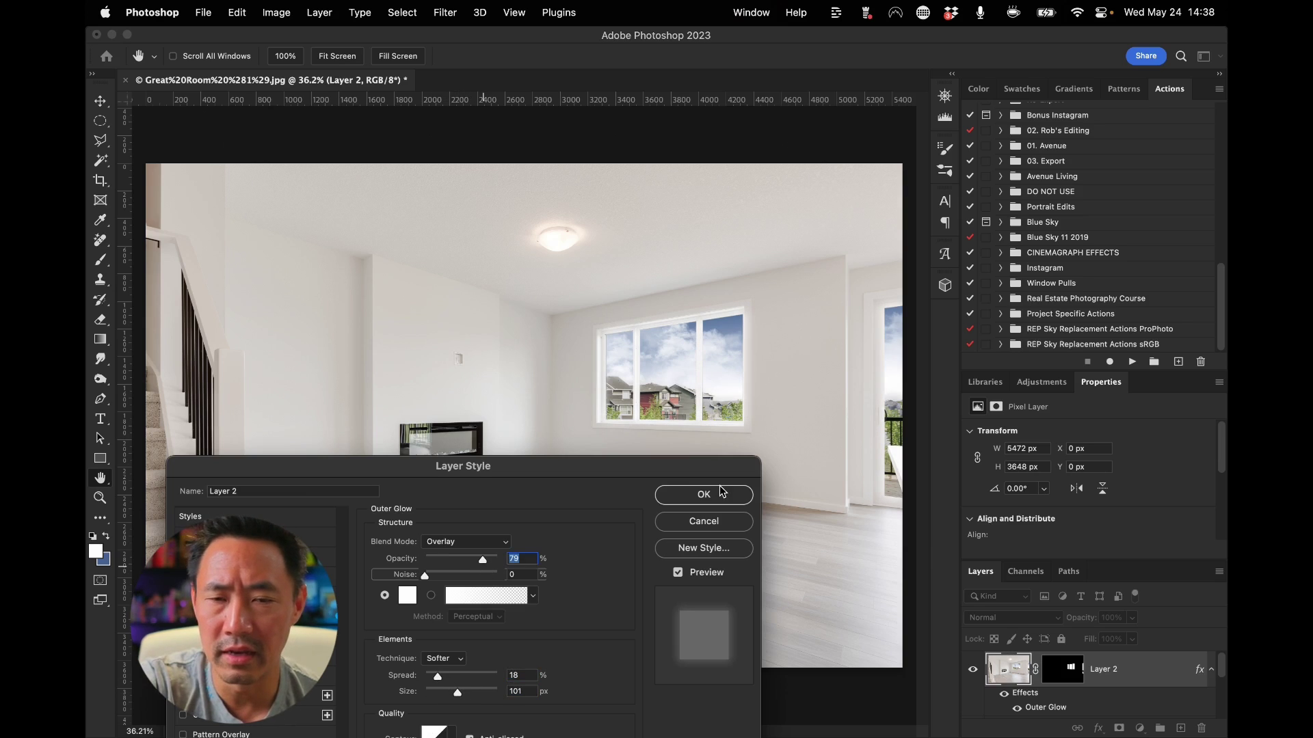
click(718, 494)
key(b)
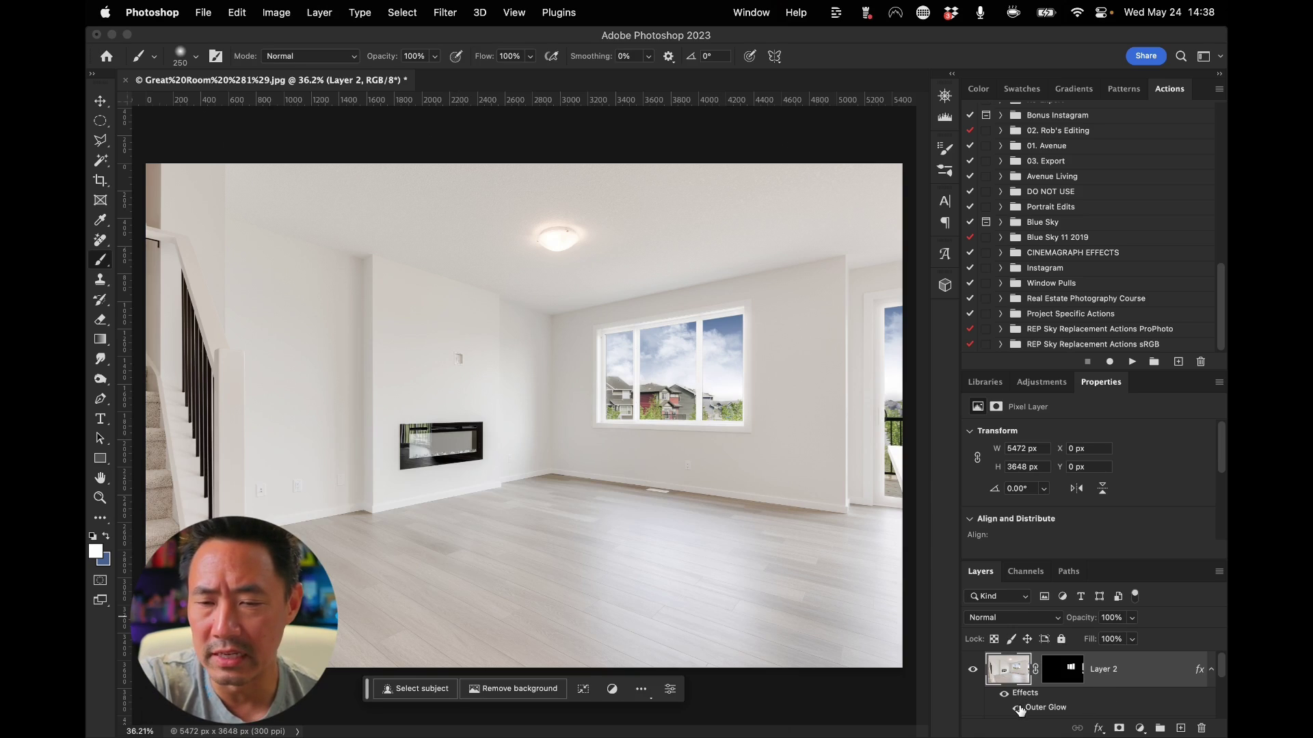
Toggle the Outer Glow's visibility on Layer 2 to compare the windows with and without it
click(1016, 710)
click(1018, 710)
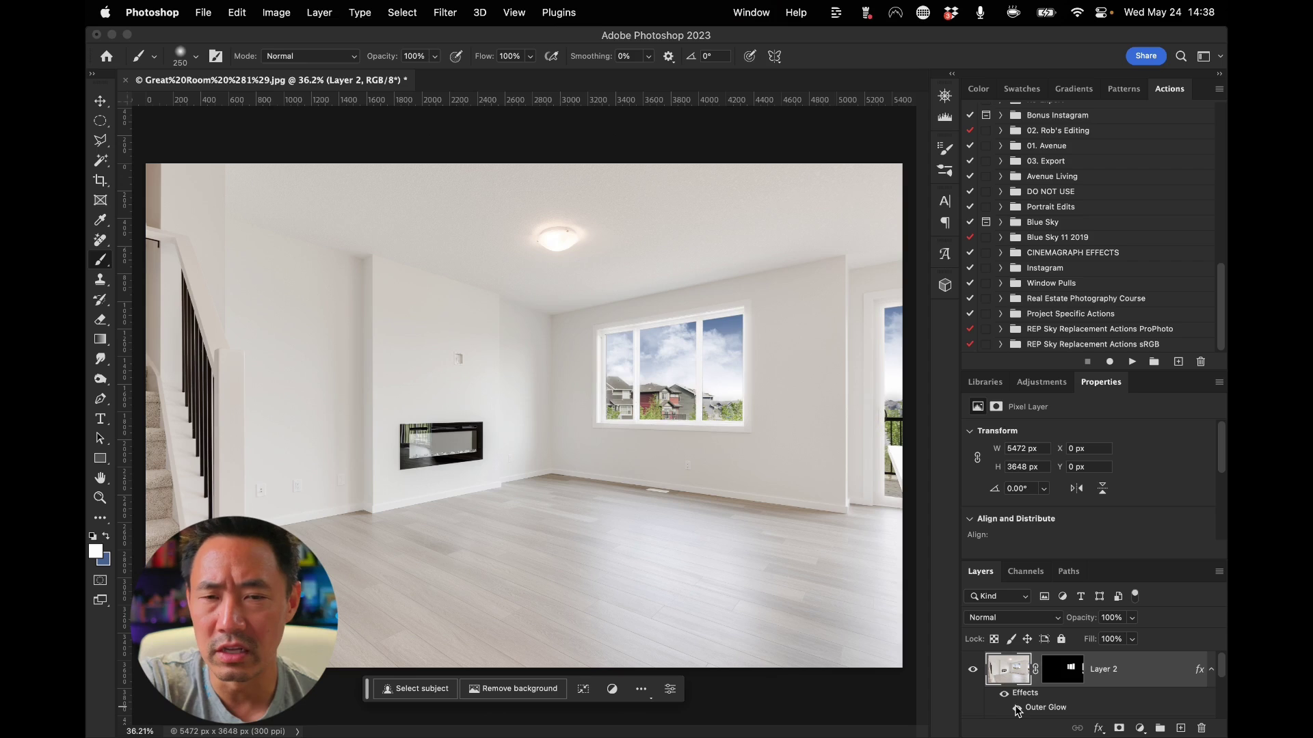
click(1017, 709)
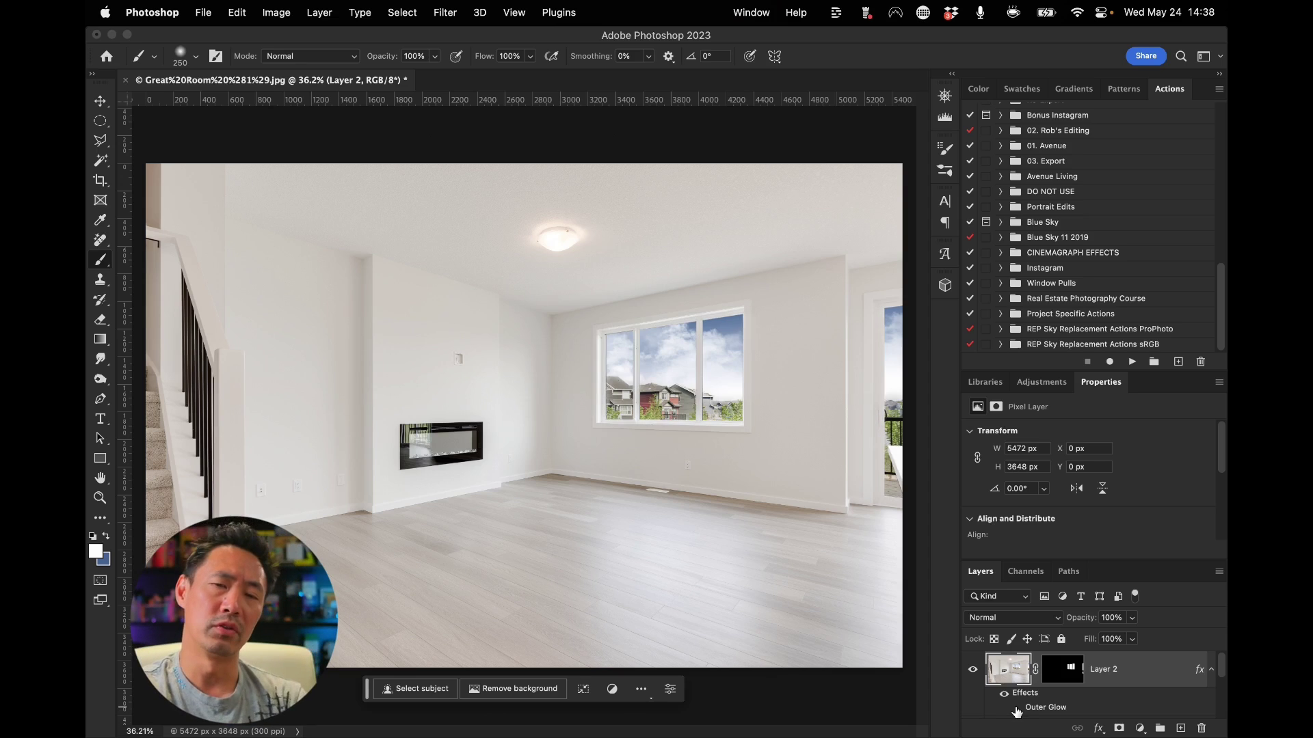
Turn Layer 2's Outer Glow back on, toggling it once more to compare the window edges
click(1018, 710)
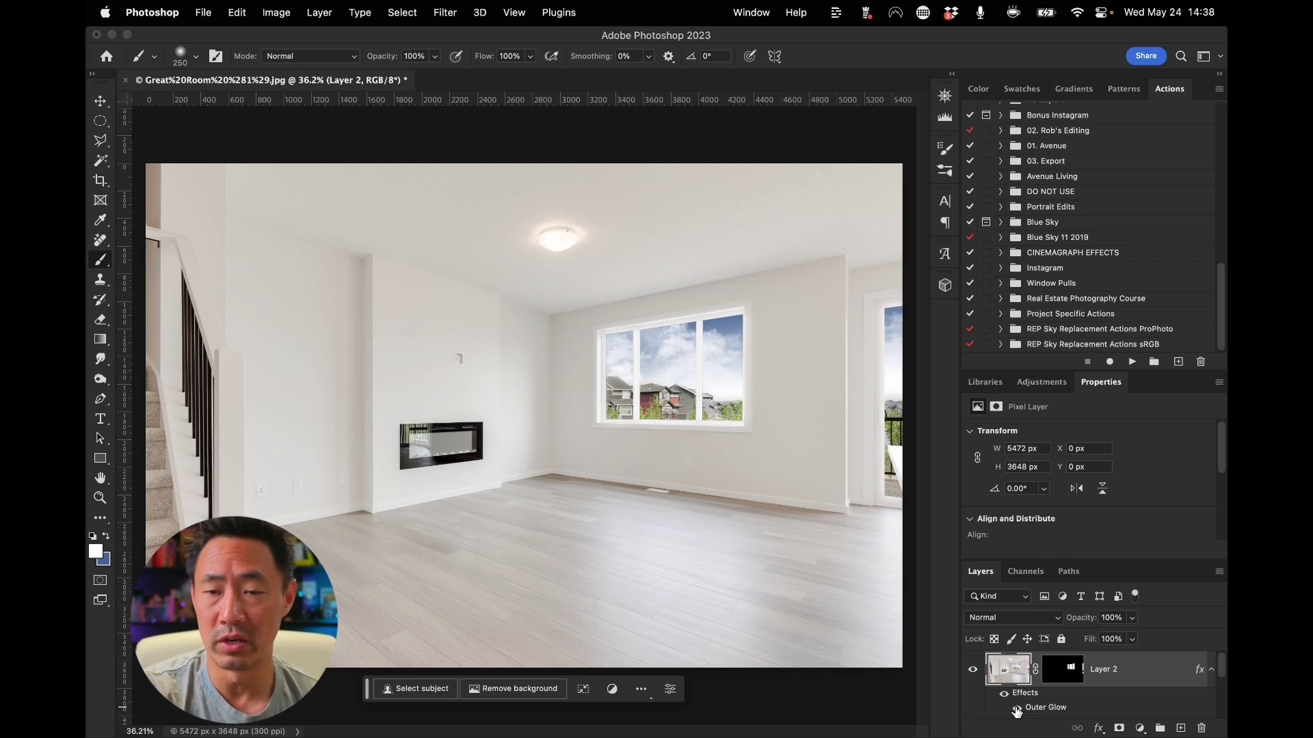
click(1016, 710)
click(1017, 710)
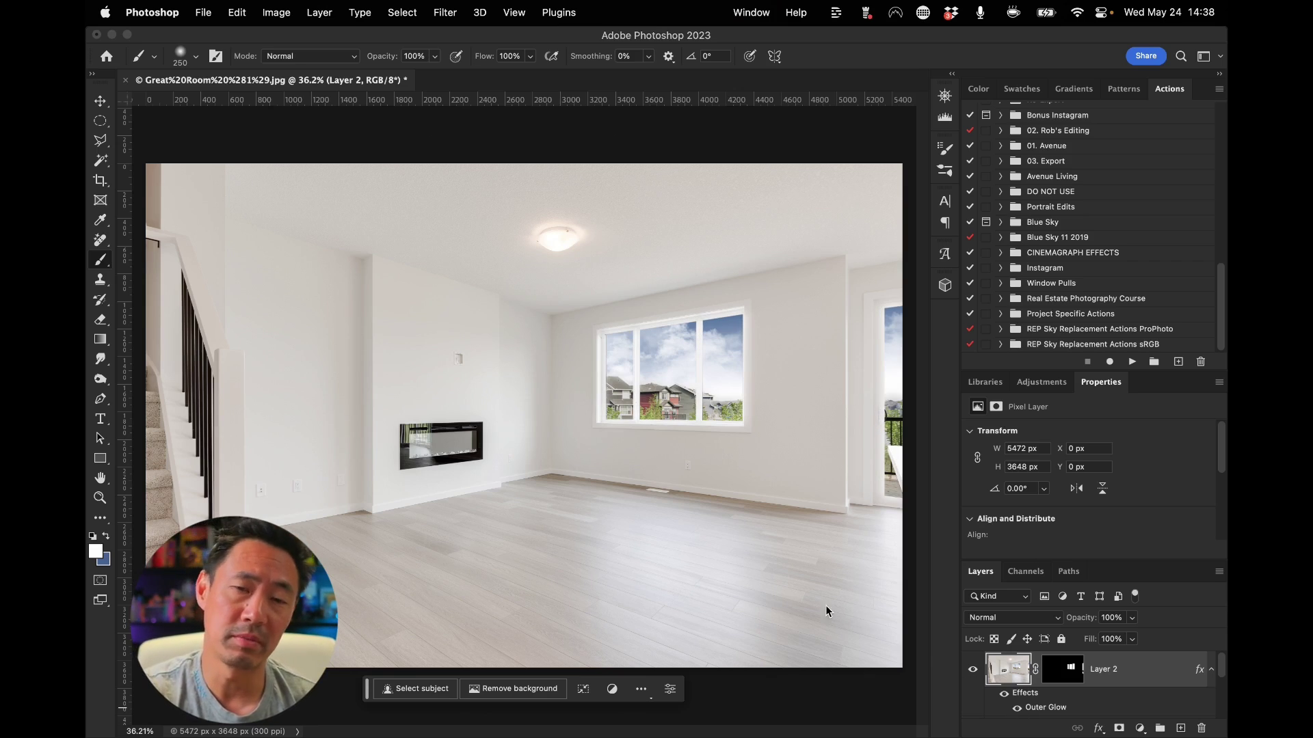
Examine the glow around the window frames and the outdoor view, both up close and in the context of the room
scroll(809, 595, down, 2)
scroll(820, 581, up, 4)
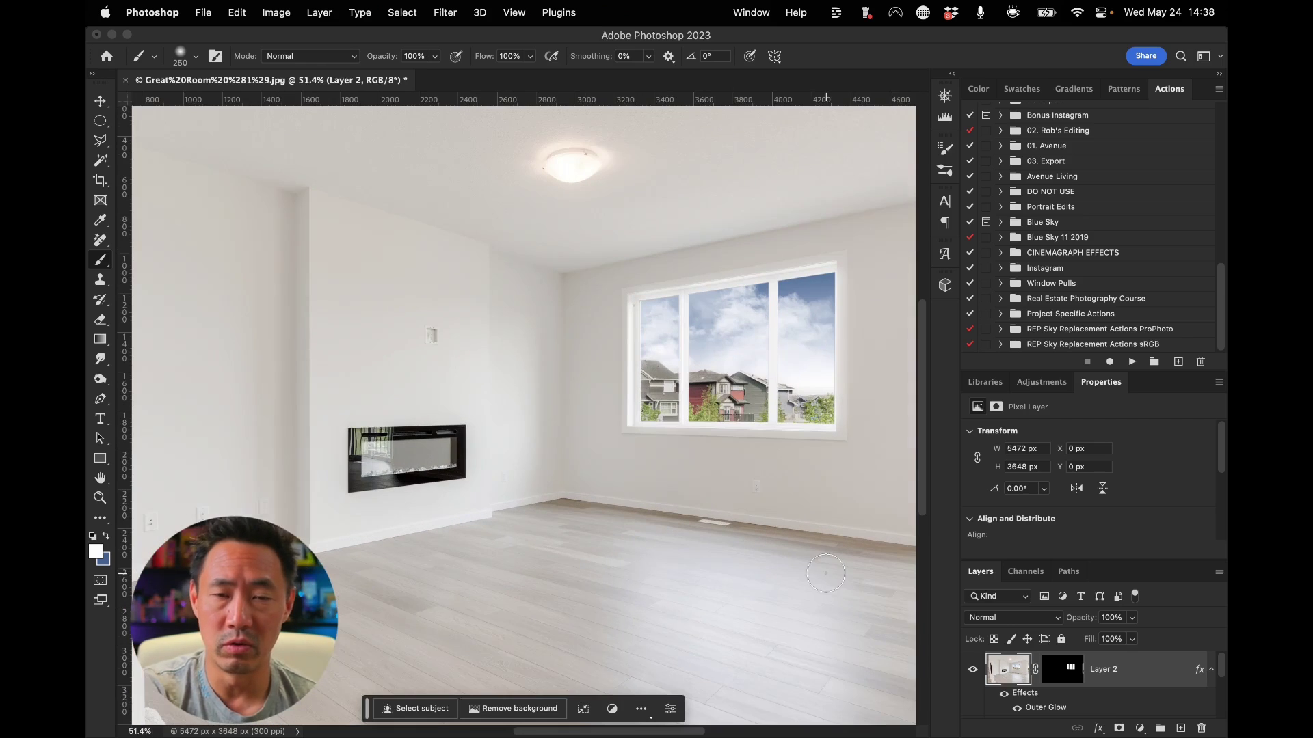
scroll(746, 437, up, 5)
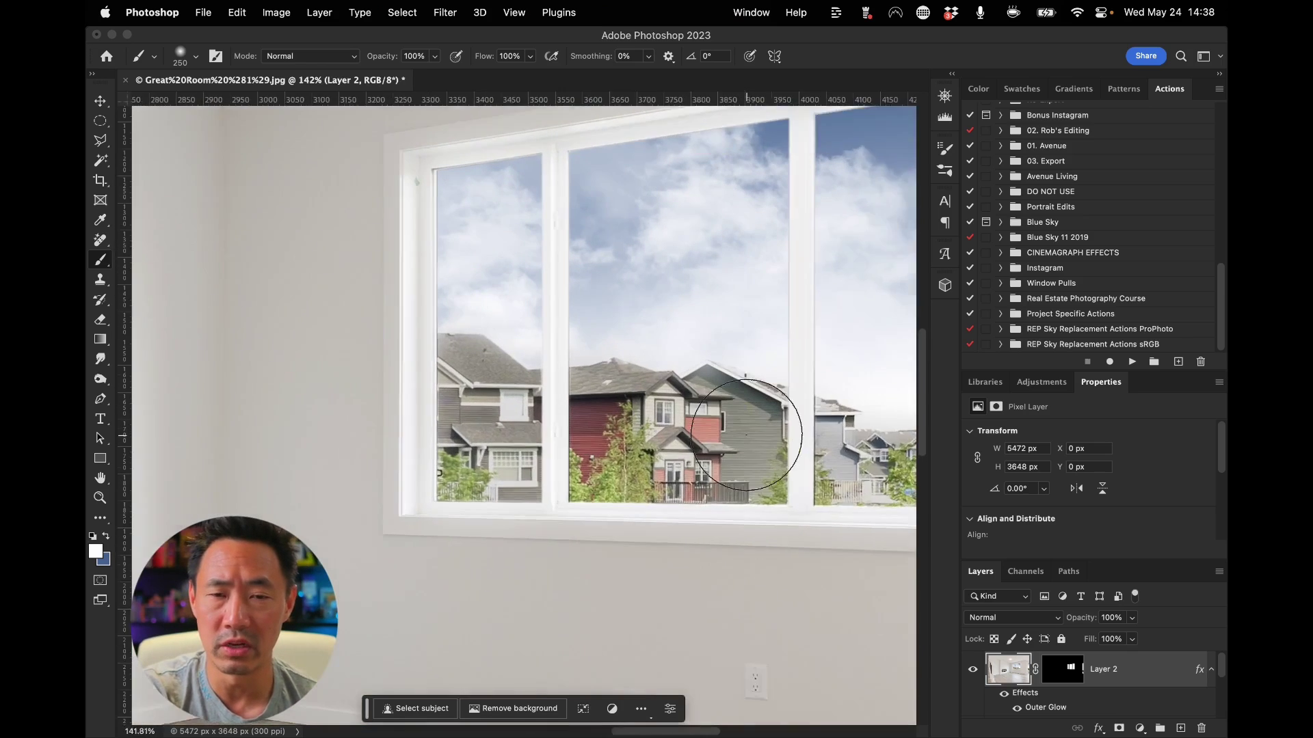
scroll(746, 434, up, 2)
scroll(747, 435, down, 2)
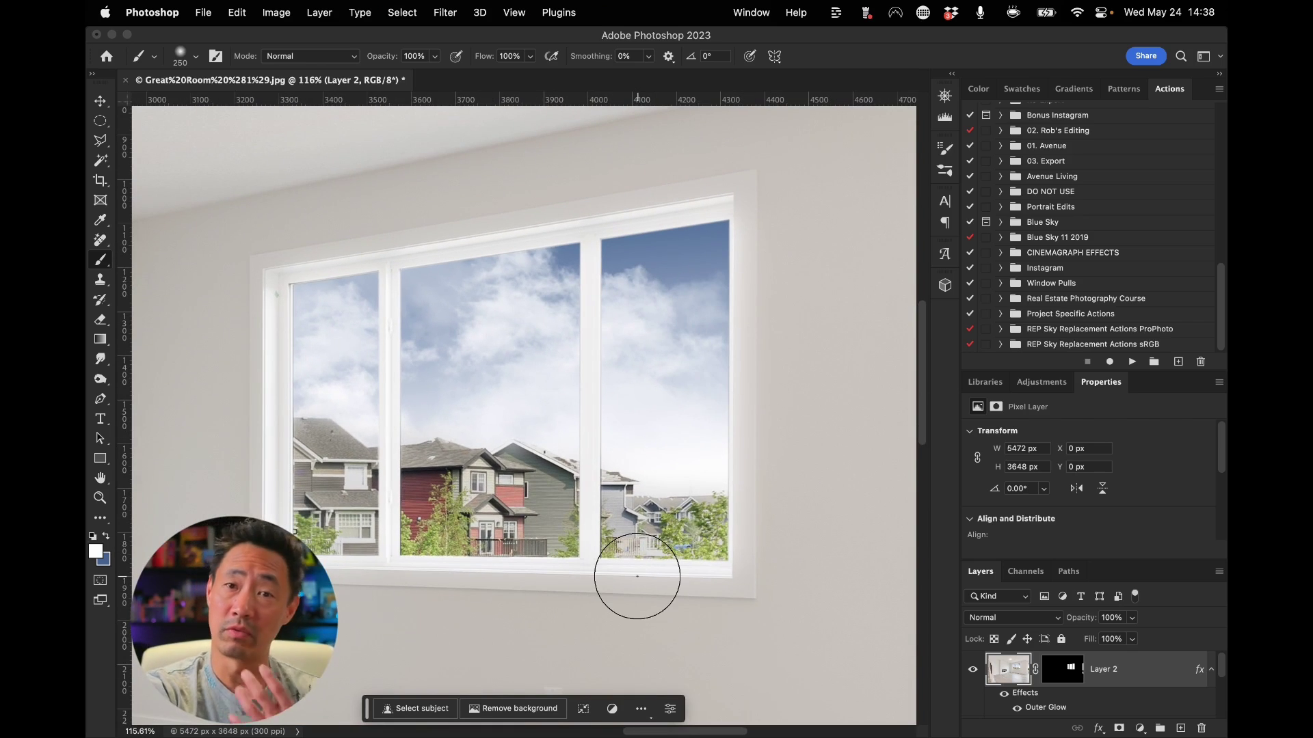
scroll(630, 579, down, 3)
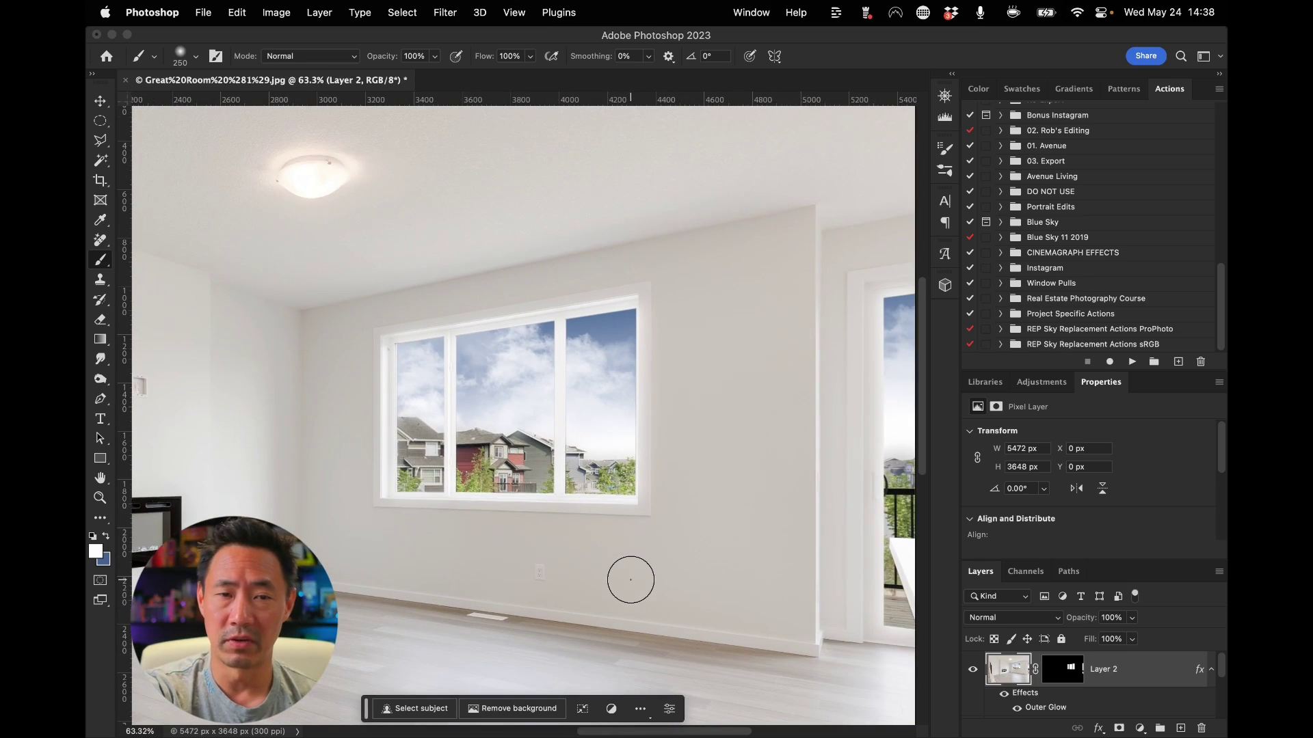
scroll(697, 498, down, 2)
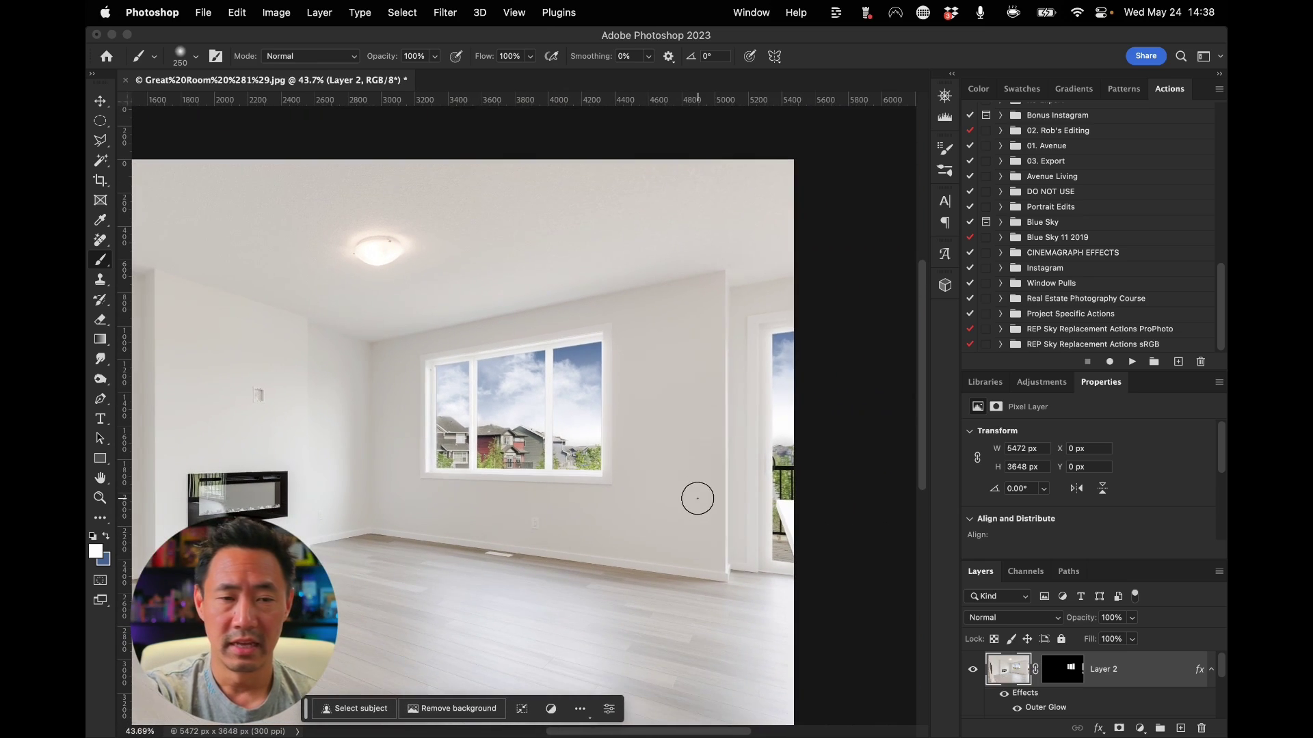
scroll(697, 498, left, 3)
scroll(773, 483, up, 4)
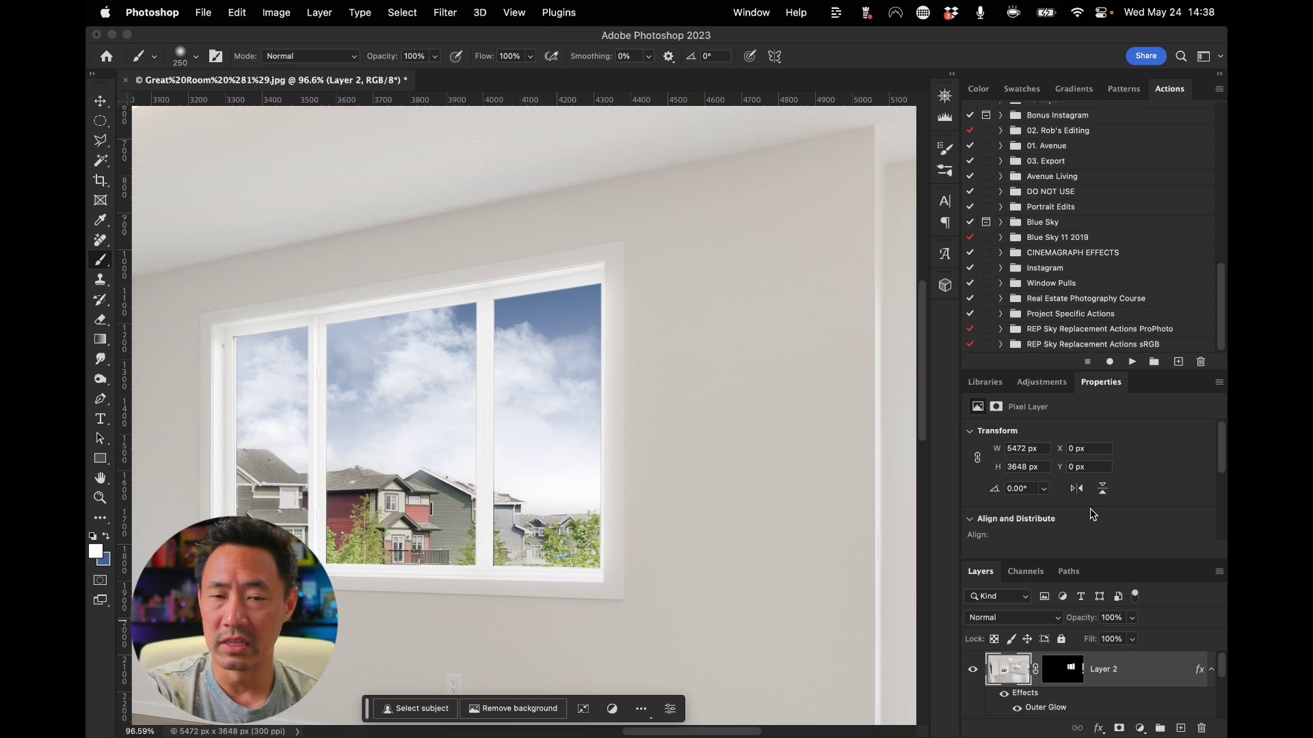
scroll(646, 660, down, 3)
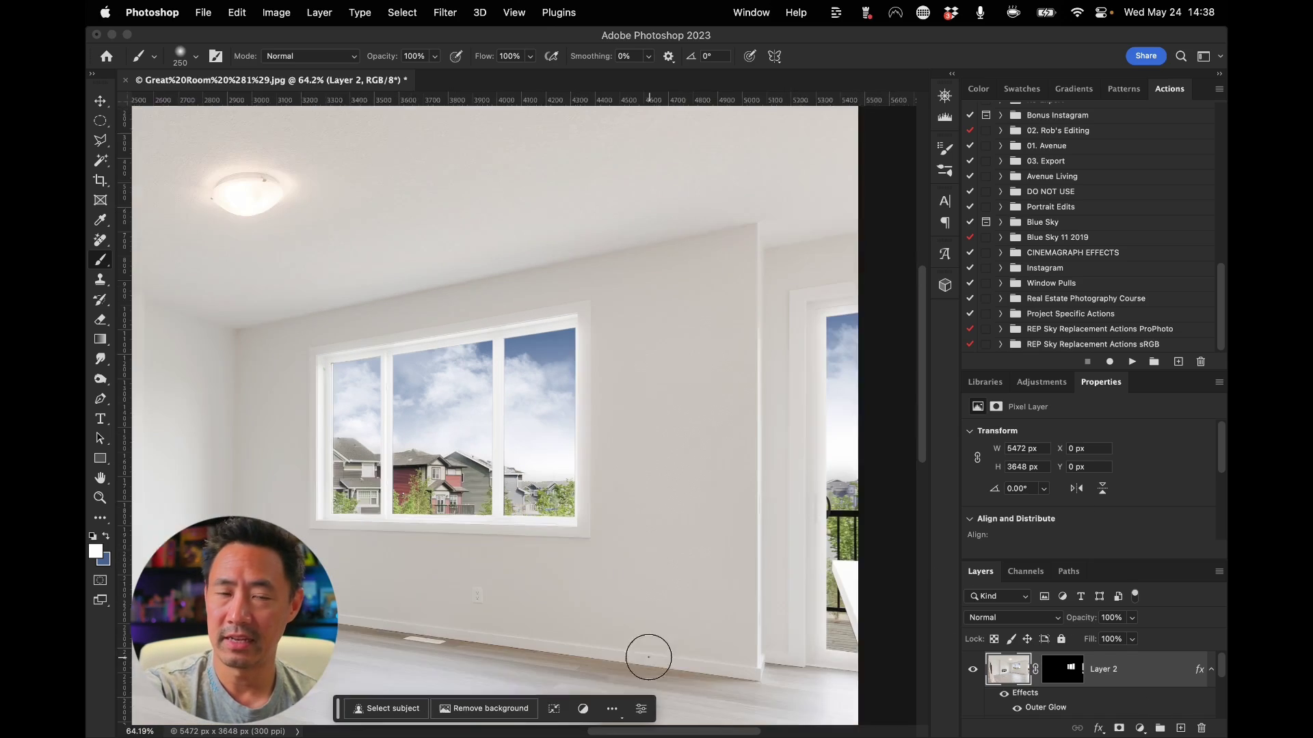
scroll(1100, 690, down, 3)
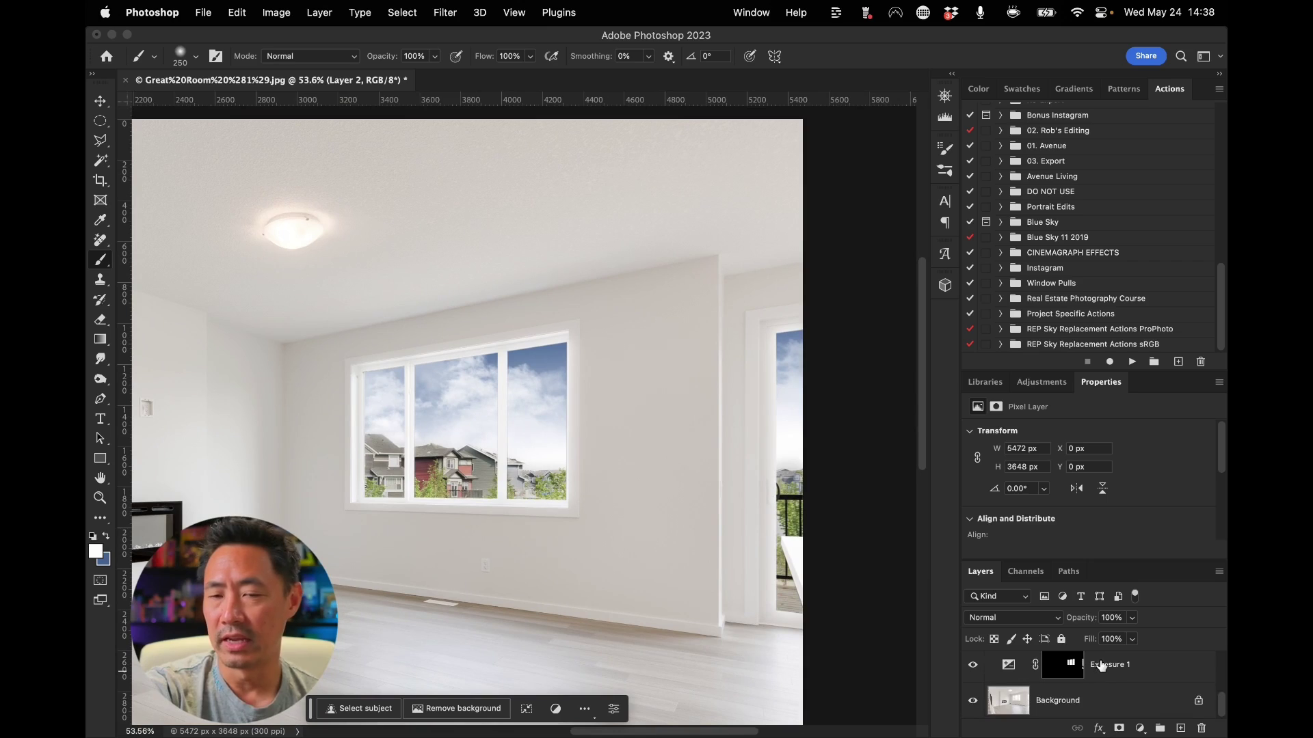
Load Layer 2's mask as a selection and add a Curves adjustment layer limited to the window panes
scroll(1115, 677, up, 3)
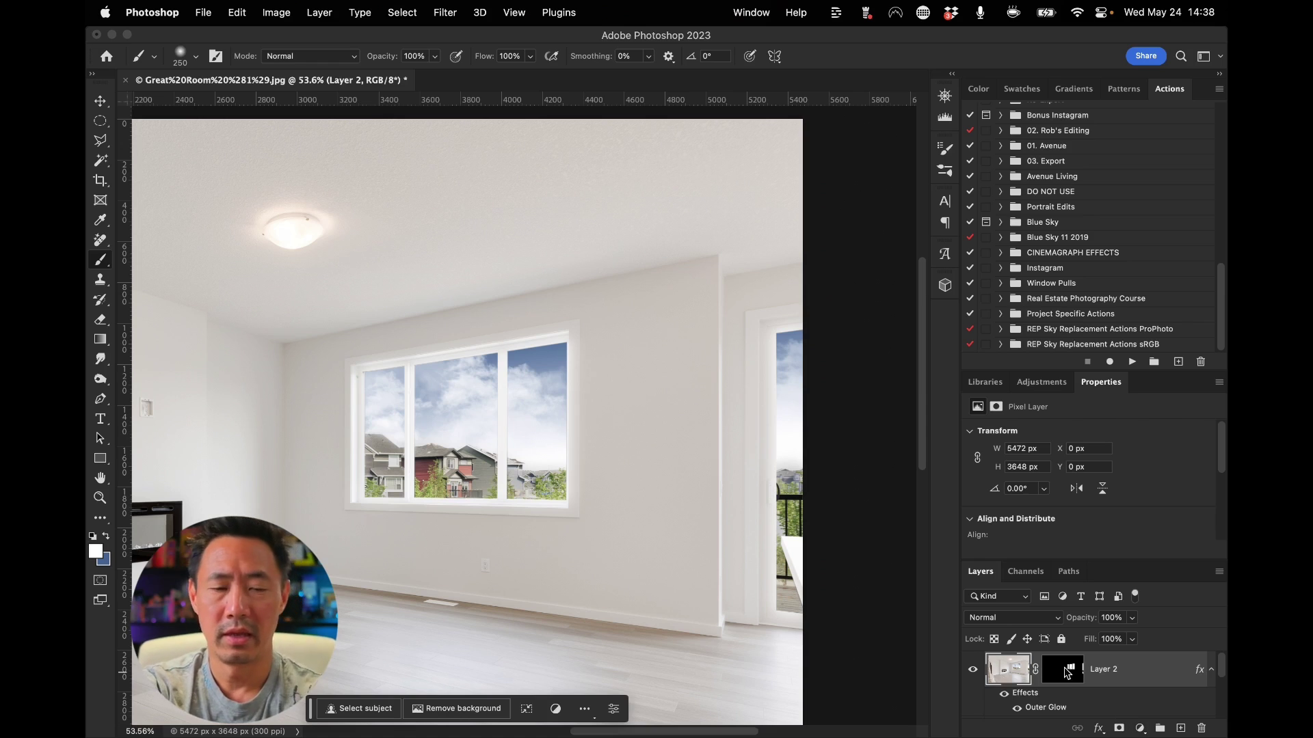
super+click(1066, 673)
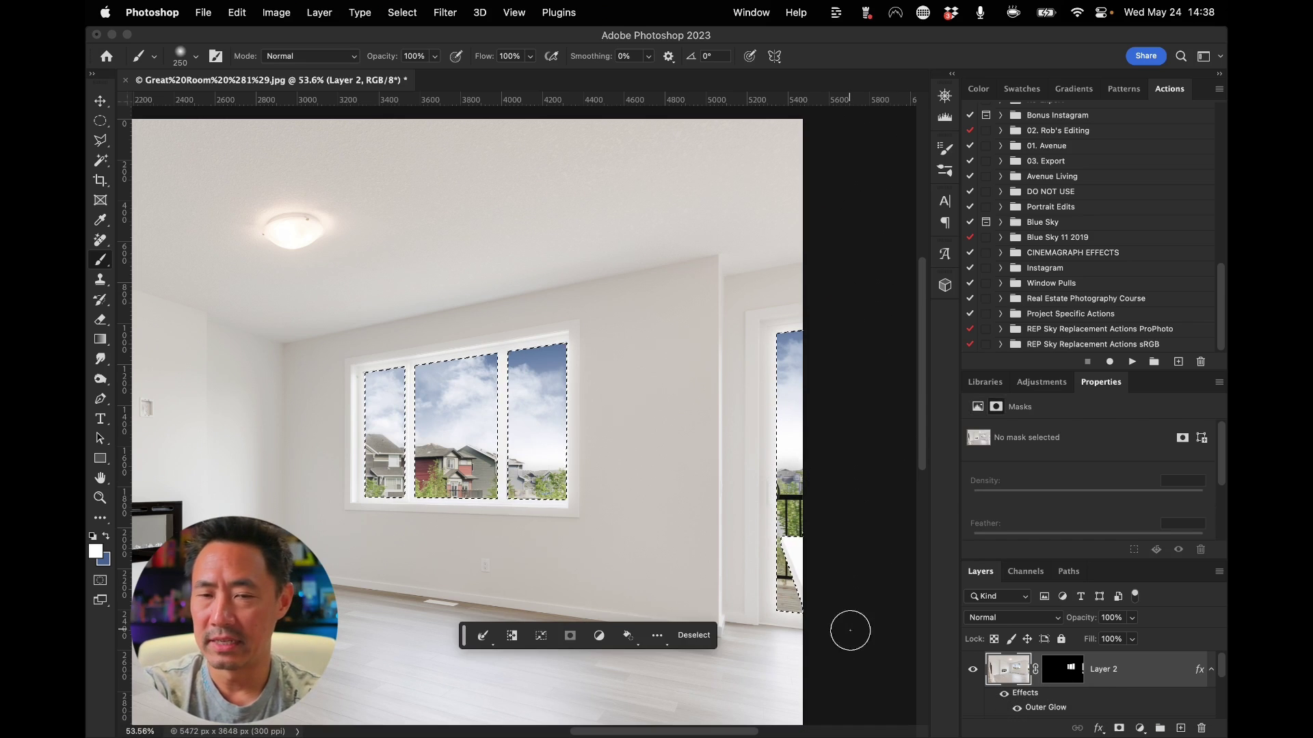
click(1140, 728)
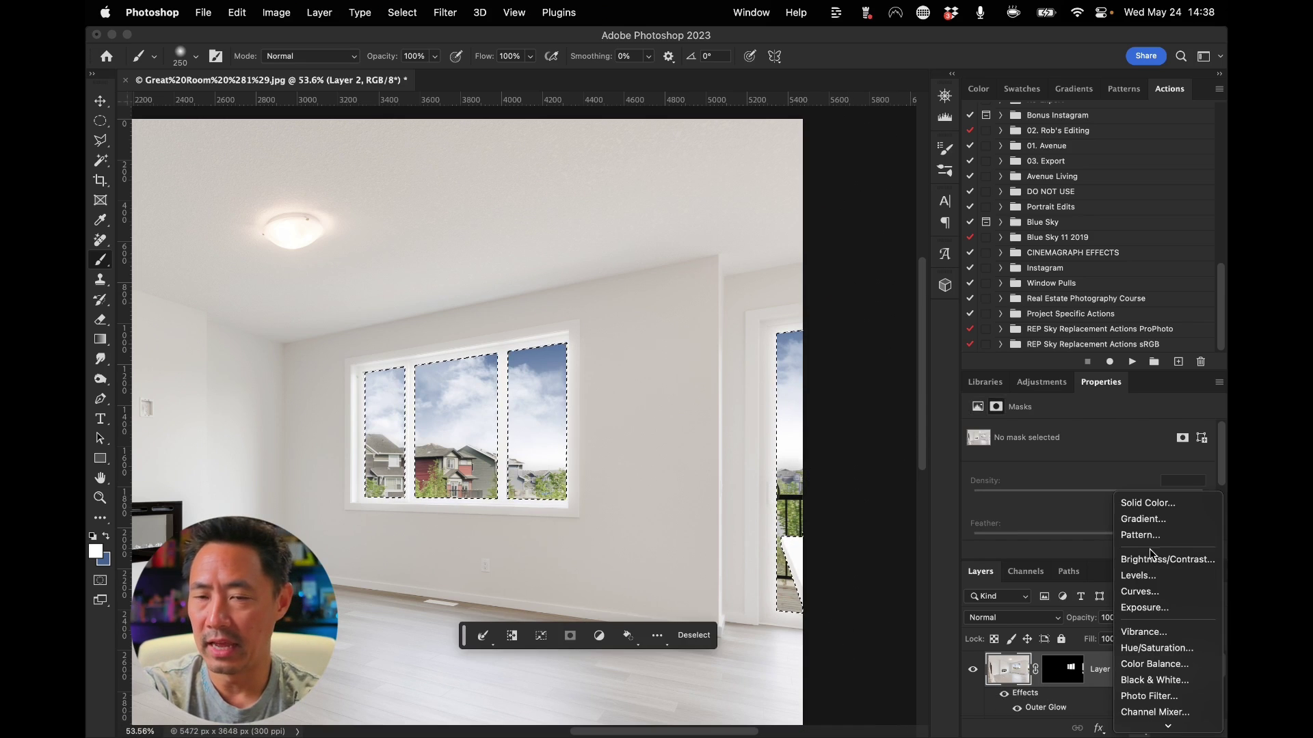
click(1150, 595)
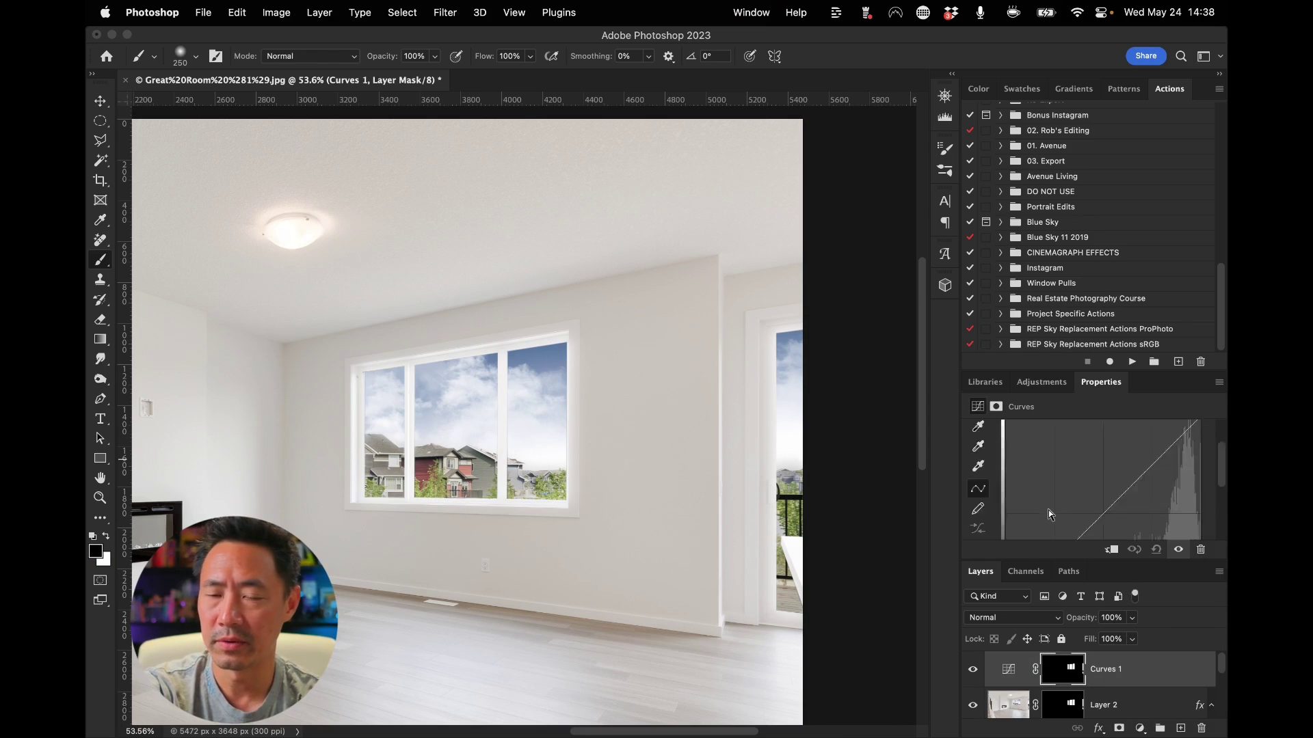
Raise the black point of the Curves adjustment to output 9 and lift its midtones to brighten the window view
scroll(1051, 514, down, 5)
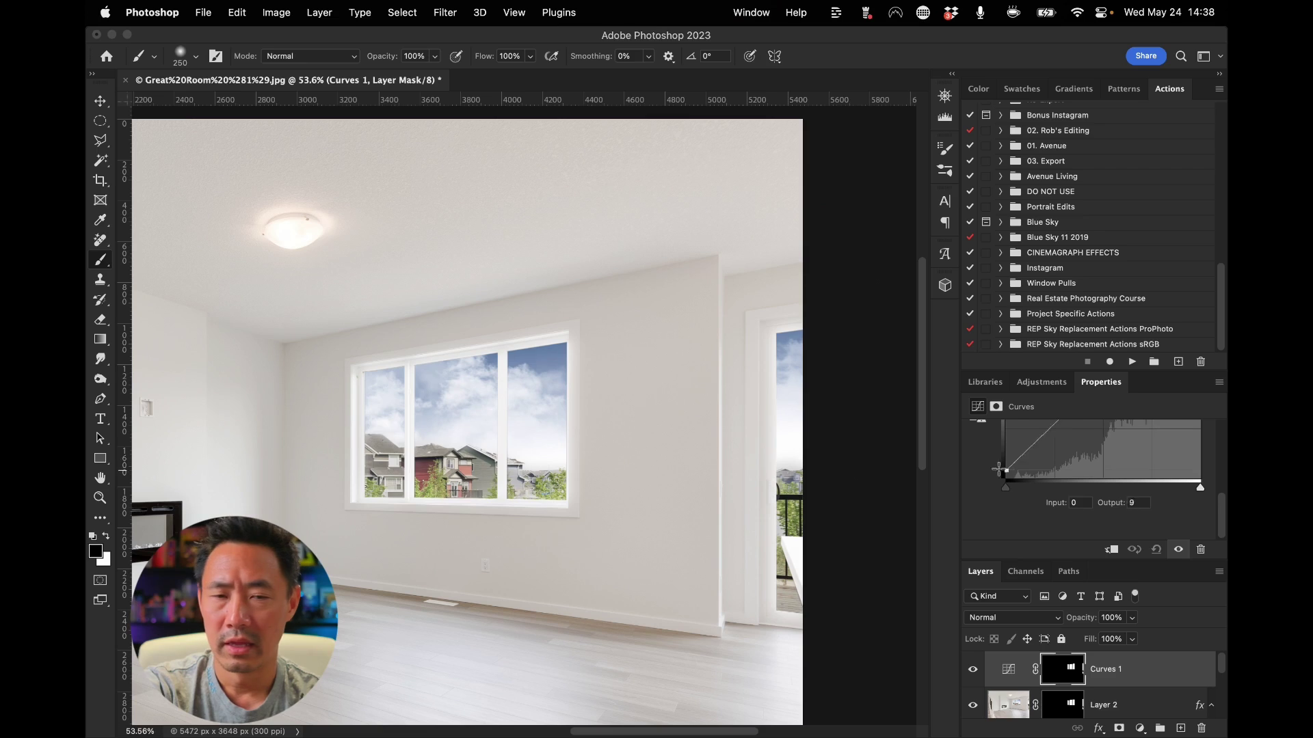
scroll(1116, 474, up, 5)
drag(1116, 474, 1096, 465)
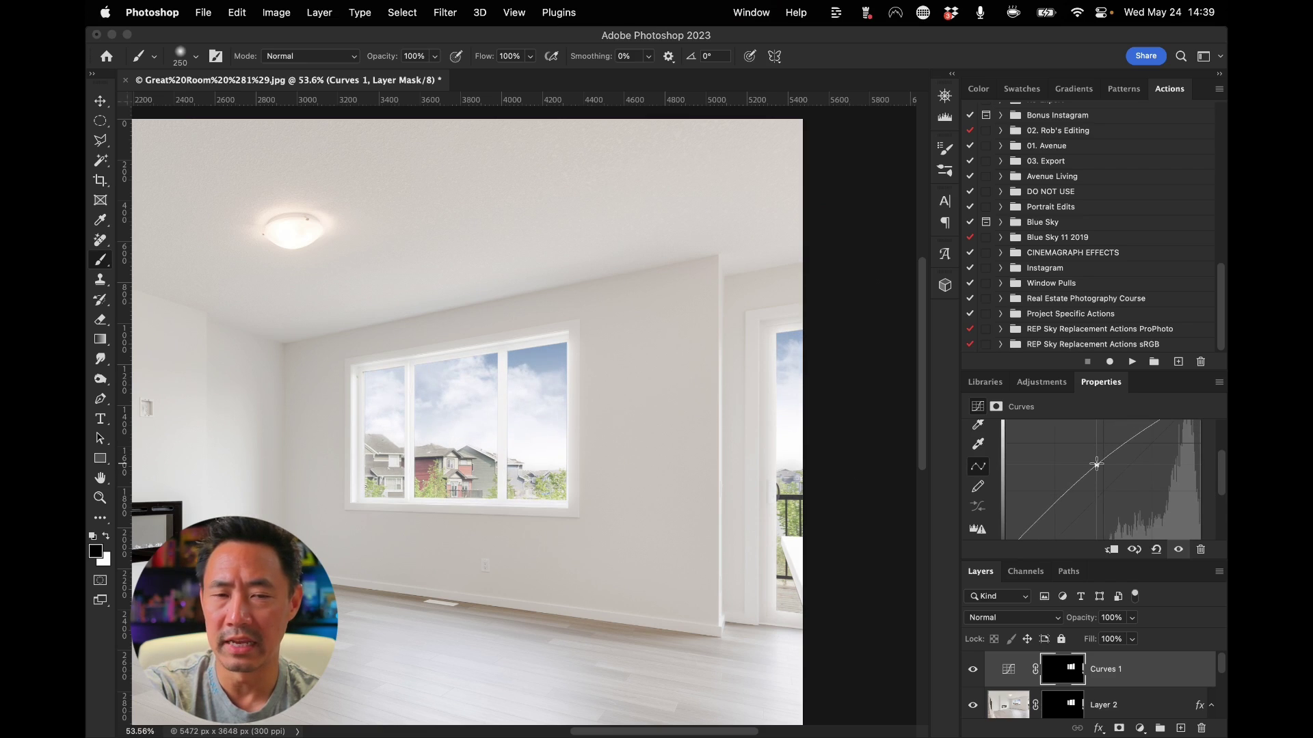
scroll(726, 484, down, 5)
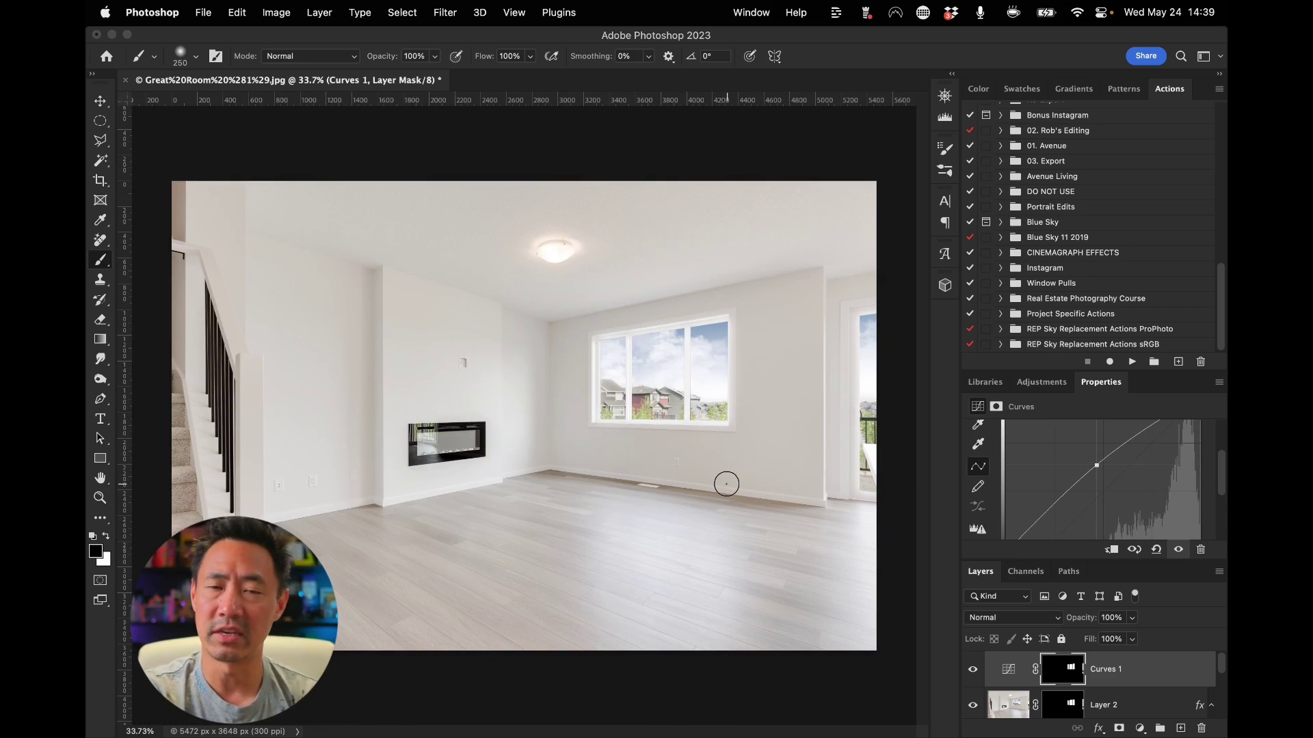